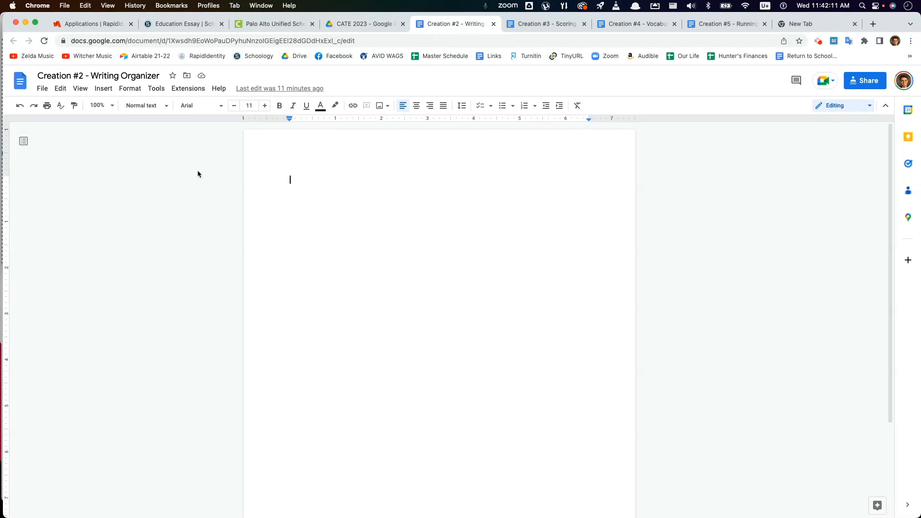
- Set the page margins of the whole document to 0.5 inches in the page setup
{"action": "left_click", "coordinate": [47, 88]}
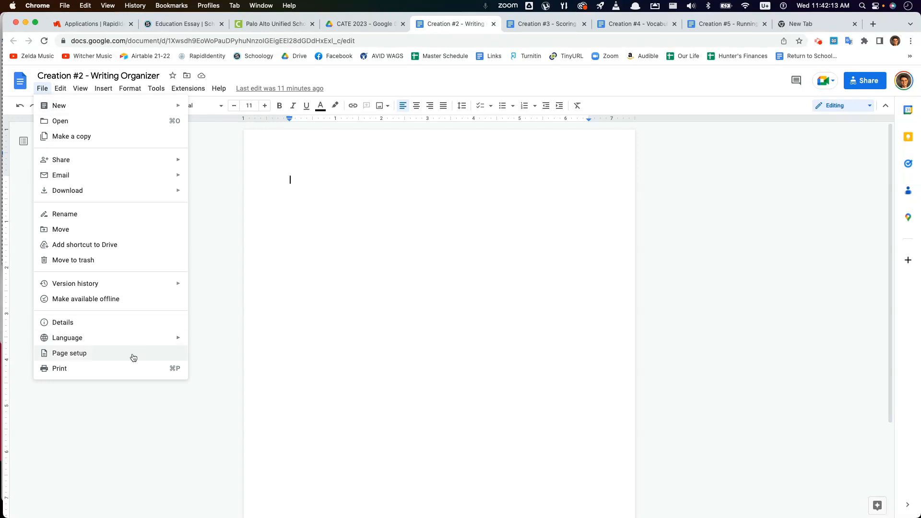
{"action": "left_click", "coordinate": [105, 355]}
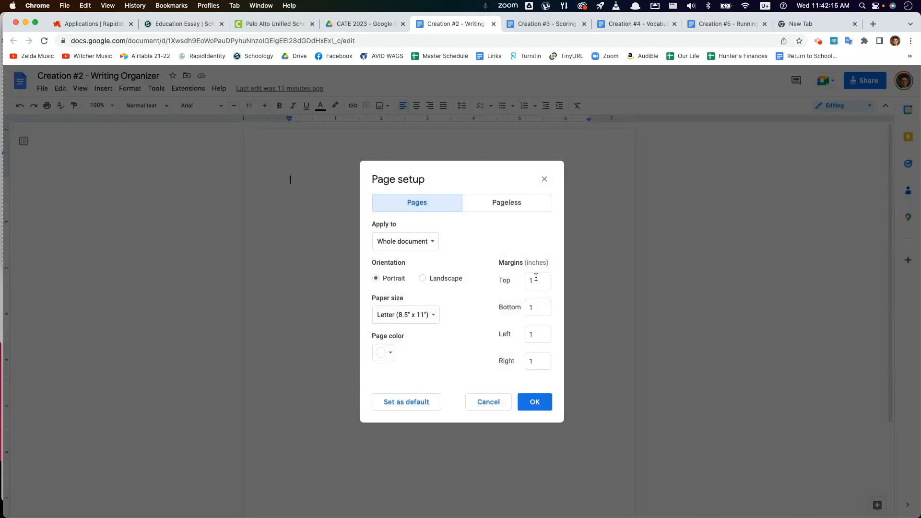
{"action": "left_click", "coordinate": [527, 285]}
{"action": "left_click", "coordinate": [527, 284]}
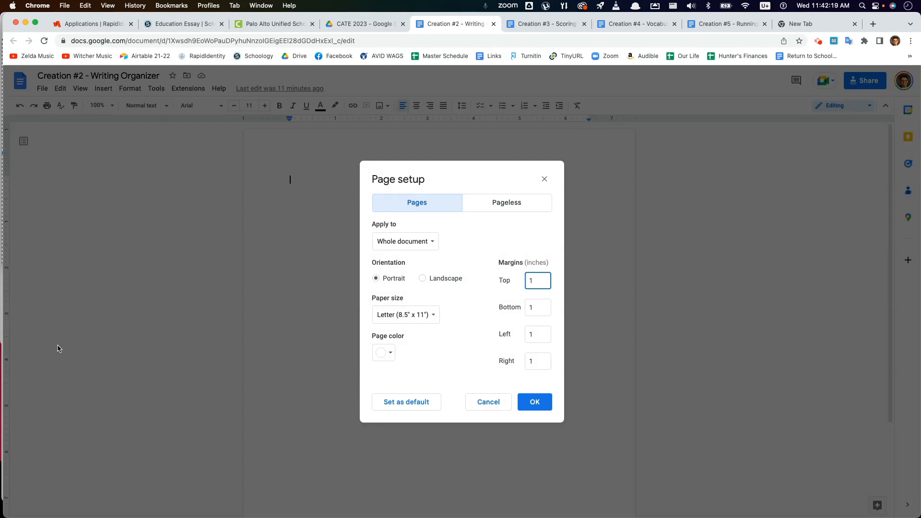
{"action": "double_click", "coordinate": [528, 282]}
{"action": "type", "text": "0.5"}
{"action": "key", "text": "Tab"}
{"action": "key", "text": "Tab"}
{"action": "type", "text": "0.5"}
{"action": "key", "text": "Tab"}
{"action": "type", "text": "0.5"}
{"action": "left_click", "coordinate": [535, 402]}
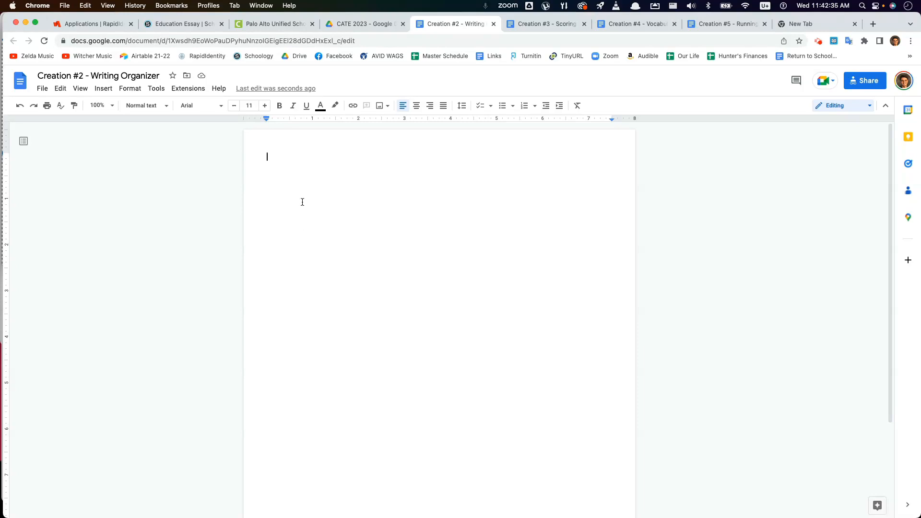
- Insert a table with one column and three rows at the start of the blank document
{"action": "key", "text": "super+a"}
{"action": "left_click", "coordinate": [102, 90]}
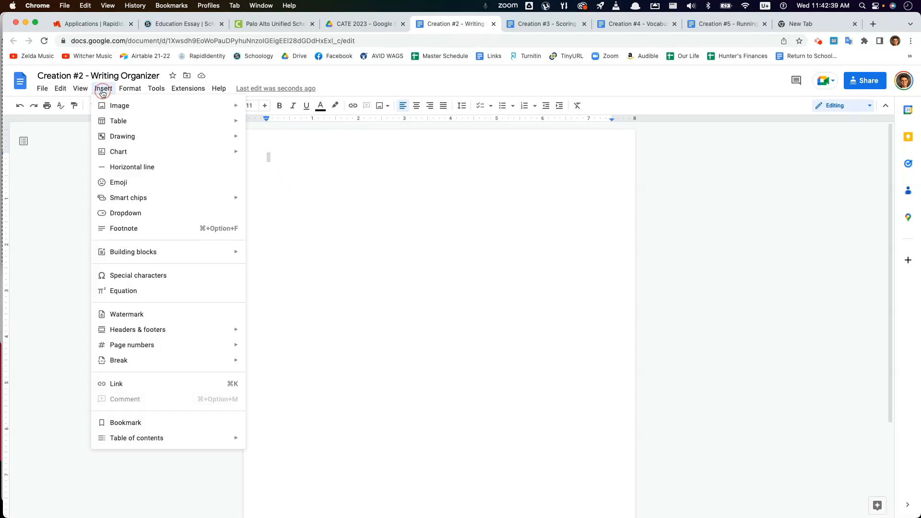
{"action": "mouse_move", "coordinate": [119, 121]}
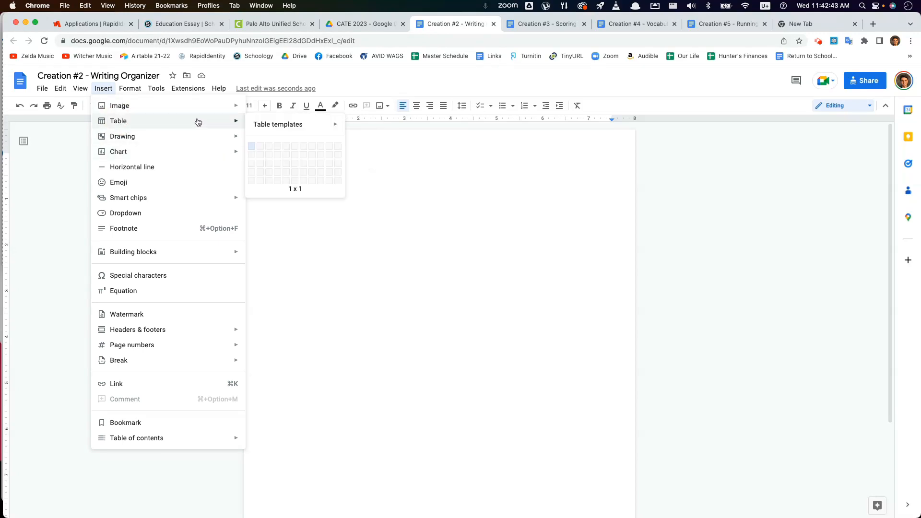
{"action": "left_click", "coordinate": [251, 164]}
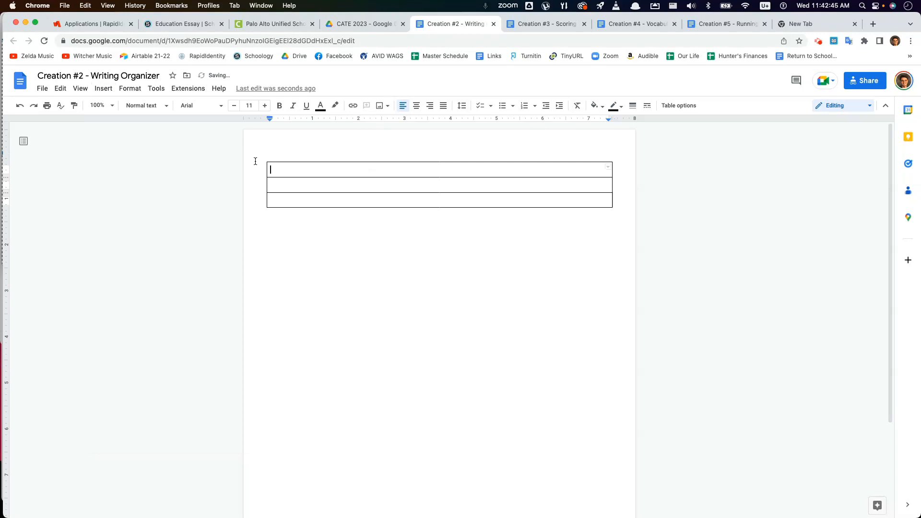
- Centre-align the first two rows of the table
{"action": "left_click_drag", "start_coordinate": [335, 171], "coordinate": [335, 179]}
{"action": "left_click", "coordinate": [404, 106]}
{"action": "left_click", "coordinate": [415, 174]}
{"action": "left_click", "coordinate": [372, 169]}
{"action": "left_click_drag", "start_coordinate": [376, 179], "coordinate": [376, 180]}
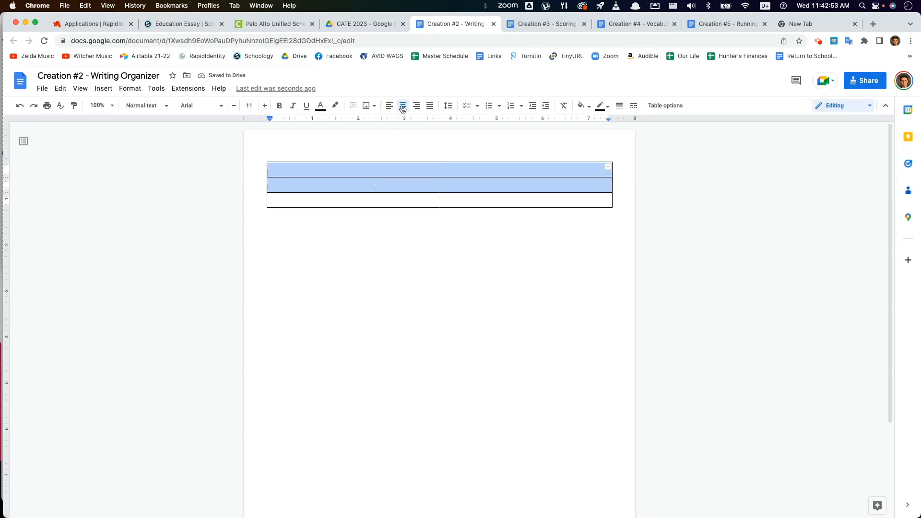
{"action": "left_click", "coordinate": [396, 187]}
- Enter "Little Fires Everywhere Paragraph Organizer" in the table's first row, with only the book title in italics
{"action": "left_click", "coordinate": [440, 176]}
{"action": "double_click", "coordinate": [442, 173]}
{"action": "left_click", "coordinate": [442, 174]}
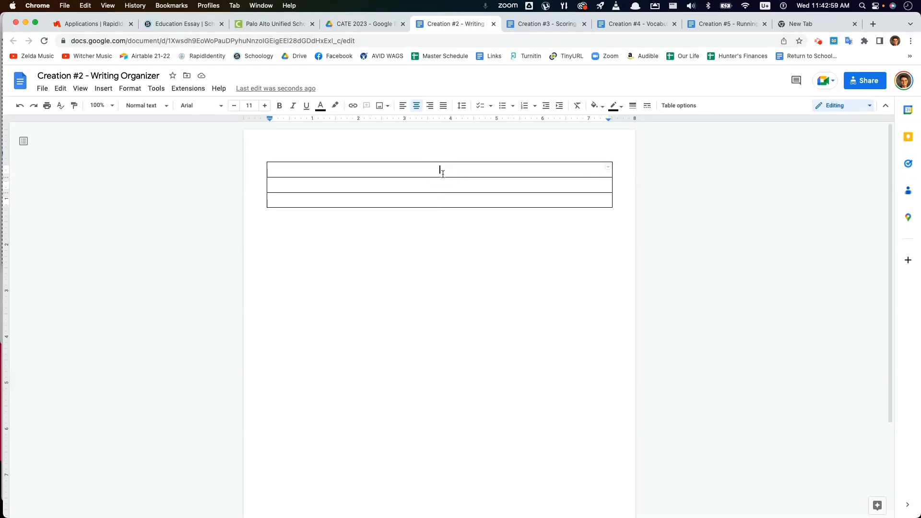
{"action": "key", "text": "super+i"}
{"action": "type", "text": "Little "}
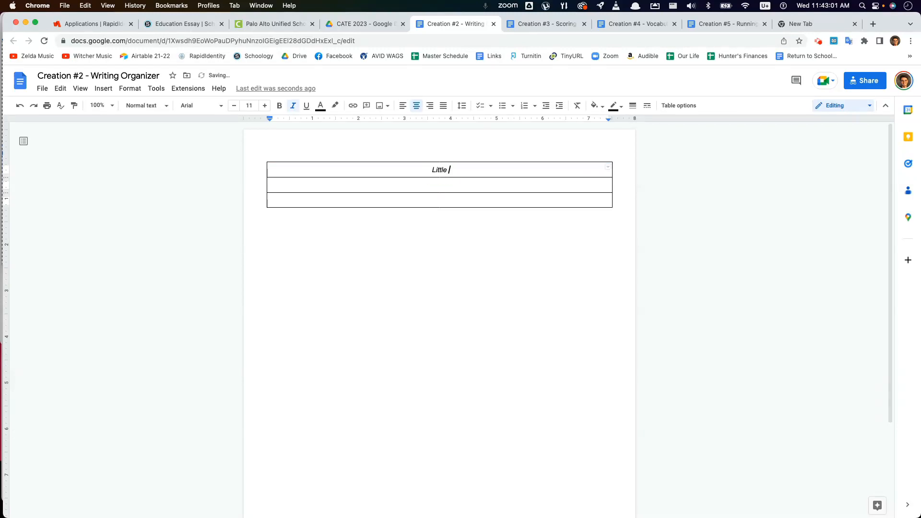
{"action": "type", "text": "Fires Everywhere"}
{"action": "key", "text": "BackSpace"}
{"action": "key", "text": "BackSpace"}
{"action": "key", "text": "BackSpace"}
{"action": "key", "text": "BackSpace"}
{"action": "key", "text": "BackSpace"}
{"action": "key", "text": "BackSpace"}
{"action": "type", "text": "h"}
{"action": "type", "text": "where"}
{"action": "key", "text": "ctrl+i"}
{"action": "type", "text": "Paragraph Organizer"}
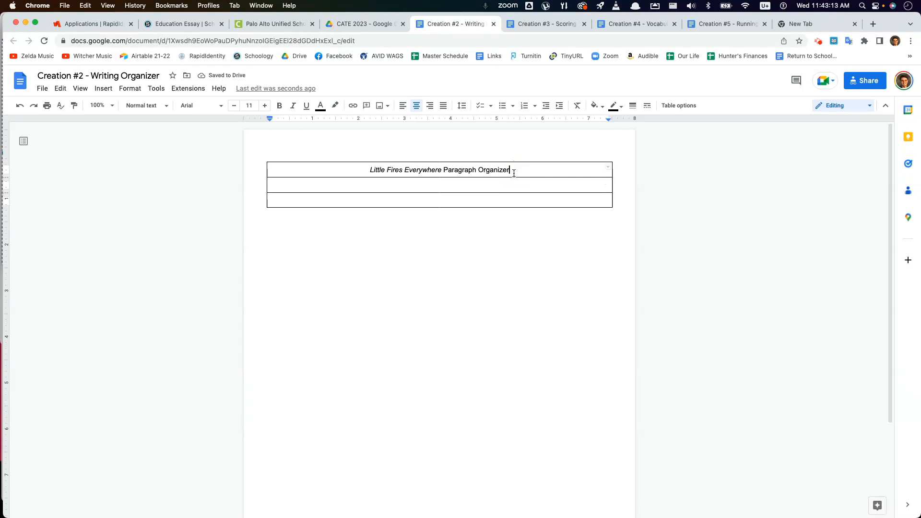
- Fill the second row with "English 9A", the teacher's name and "Spring 2023", separated by hyphens
{"action": "double_click", "coordinate": [480, 183]}
{"action": "left_click", "coordinate": [480, 183]}
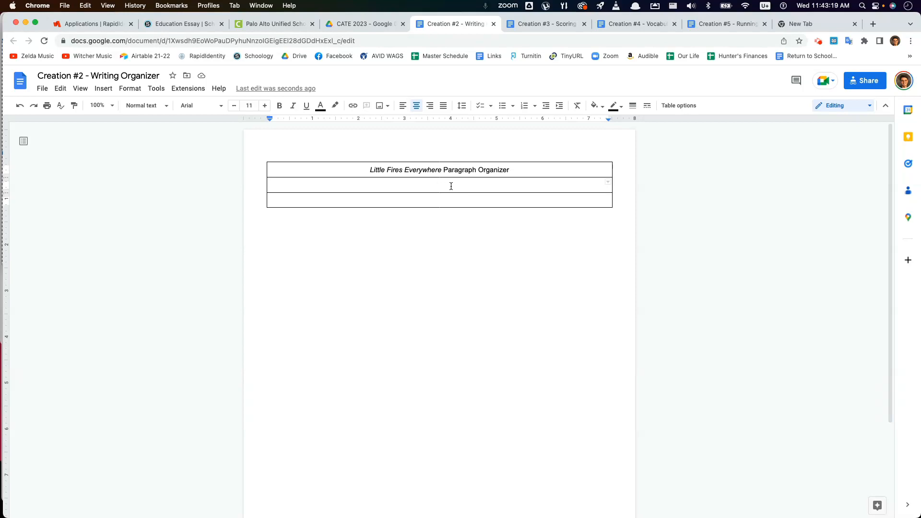
{"action": "type", "text": "English 9A"}
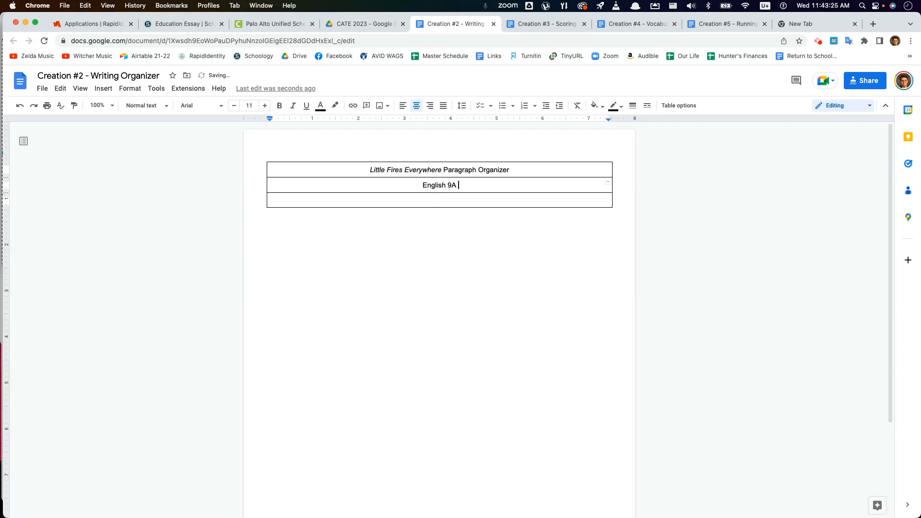
{"action": "type", "text": " - "}
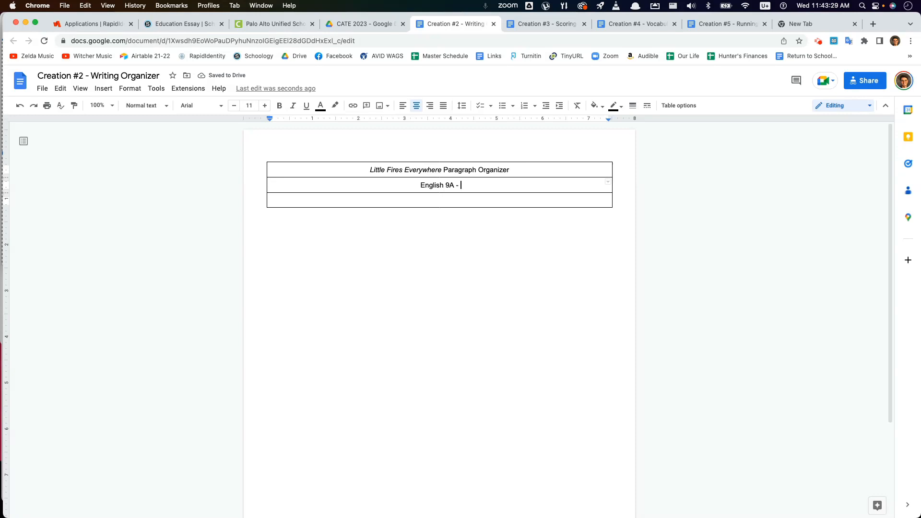
{"action": "type", "text": "Mr"}
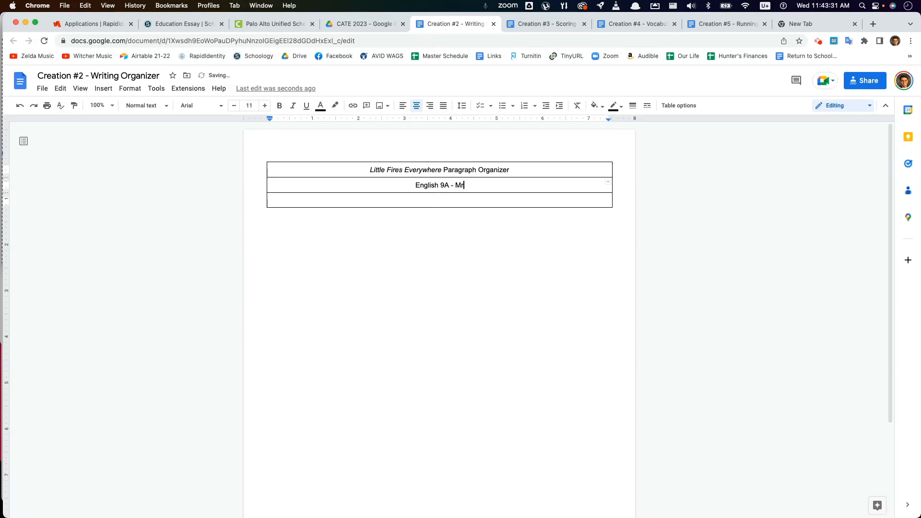
{"action": "type", "text": ". Reardon -"}
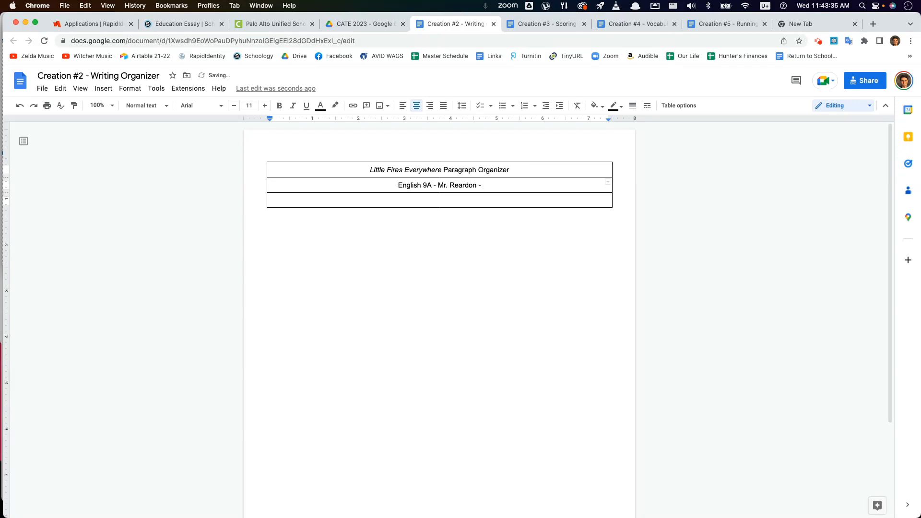
{"action": "type", "text": " Spring 2023"}
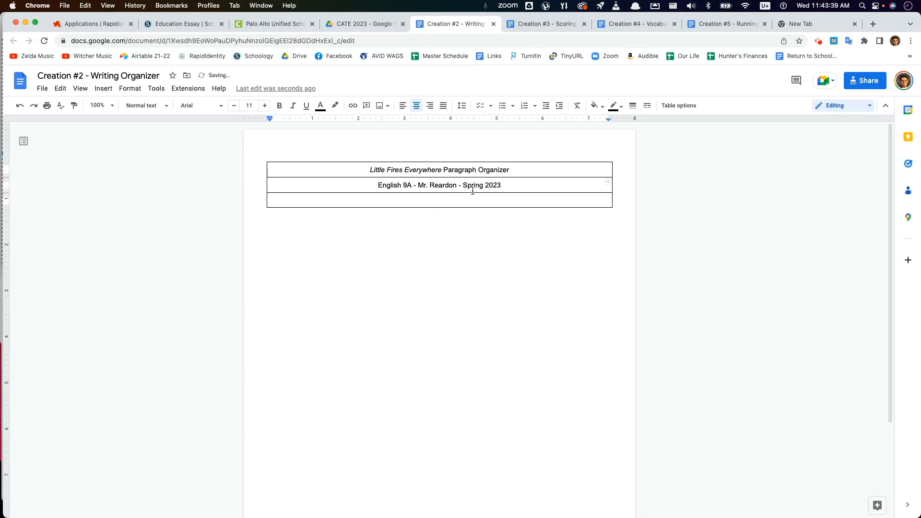
- Split the table's third row into 4 columns and 1 row
{"action": "left_click", "coordinate": [448, 200]}
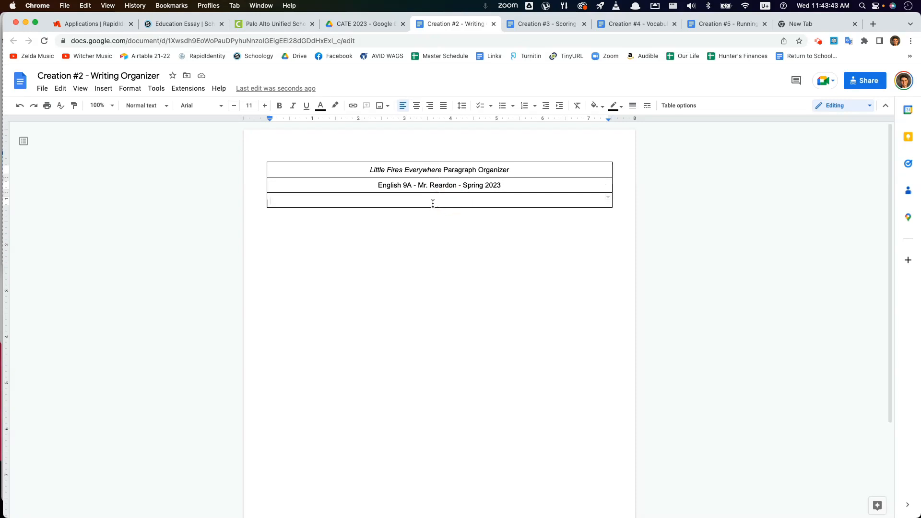
{"action": "left_click", "coordinate": [354, 201]}
{"action": "right_click", "coordinate": [317, 200]}
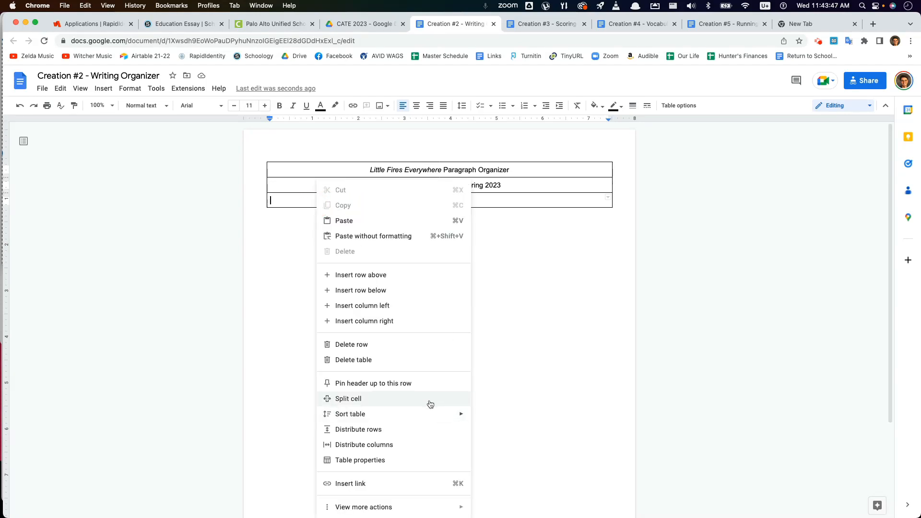
{"action": "left_click", "coordinate": [382, 400]}
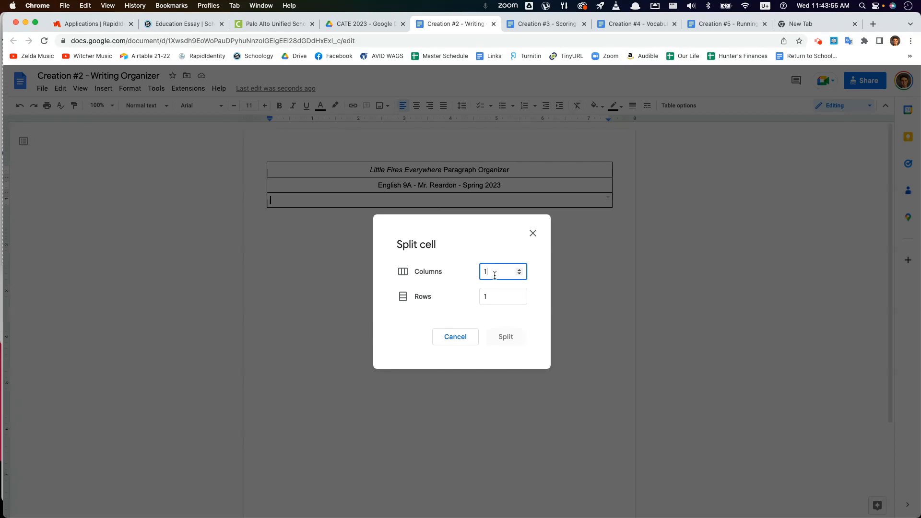
{"action": "left_click", "coordinate": [491, 299]}
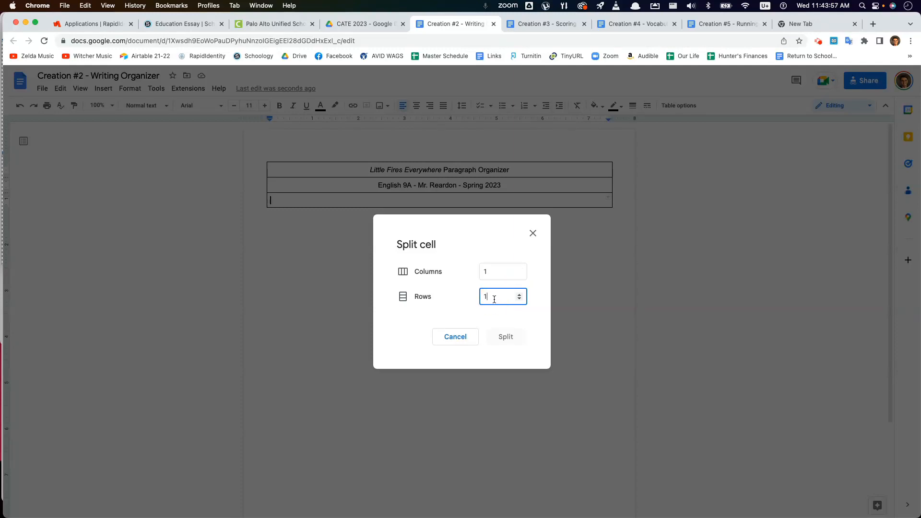
{"action": "left_click", "coordinate": [470, 269]}
{"action": "left_click", "coordinate": [472, 272]}
{"action": "type", "text": "4"}
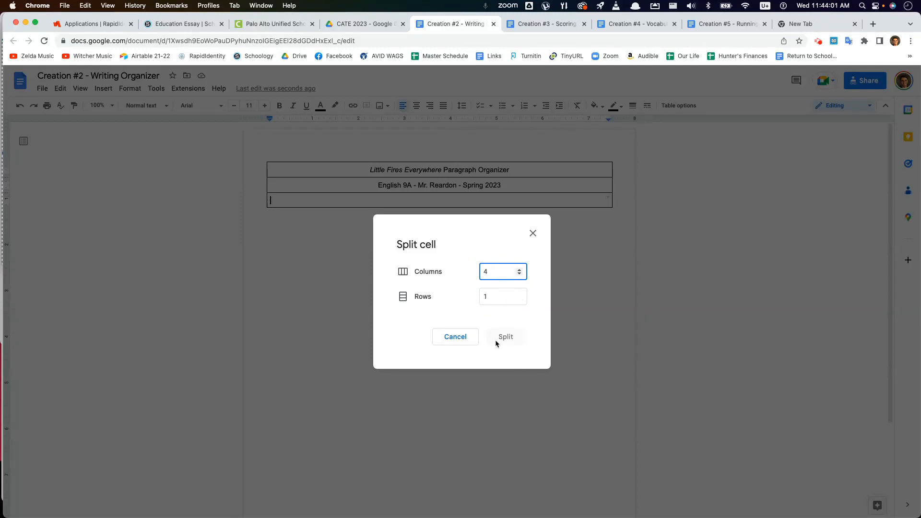
{"action": "left_click", "coordinate": [488, 298]}
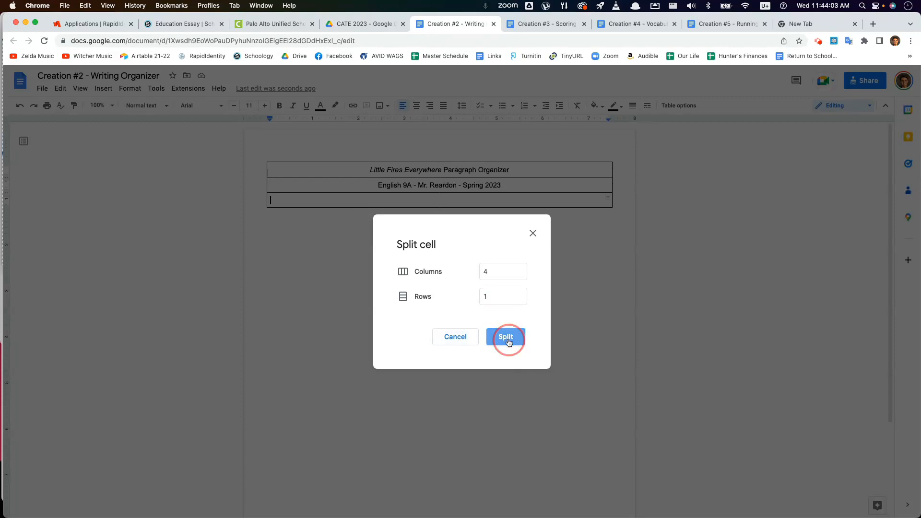
{"action": "left_click", "coordinate": [507, 341]}
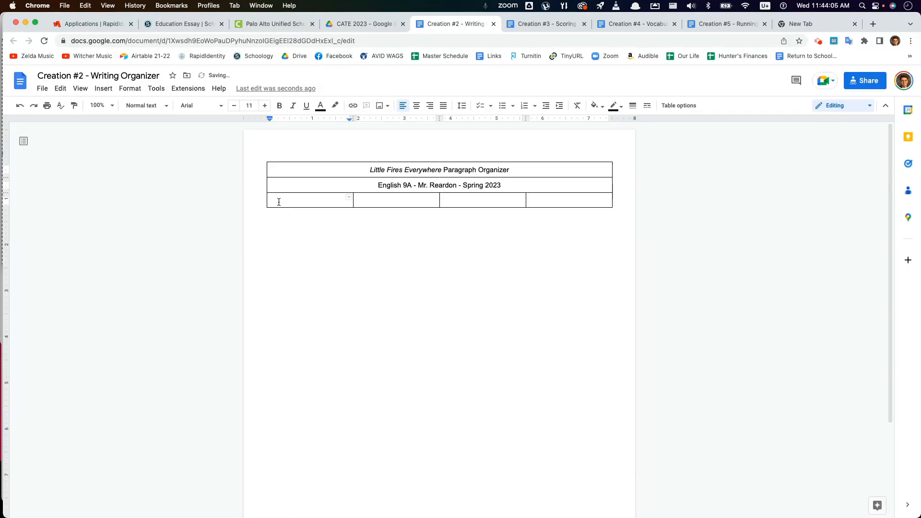
- Label the four cells of the third row "Name:", "Period:", "Roster #:" and "Seat Code:"
{"action": "type", "text": "Name:"}
{"action": "key", "text": "Tab"}
{"action": "type", "text": "Period:"}
{"action": "key", "text": "Tab"}
{"action": "type", "text": "Roste"}
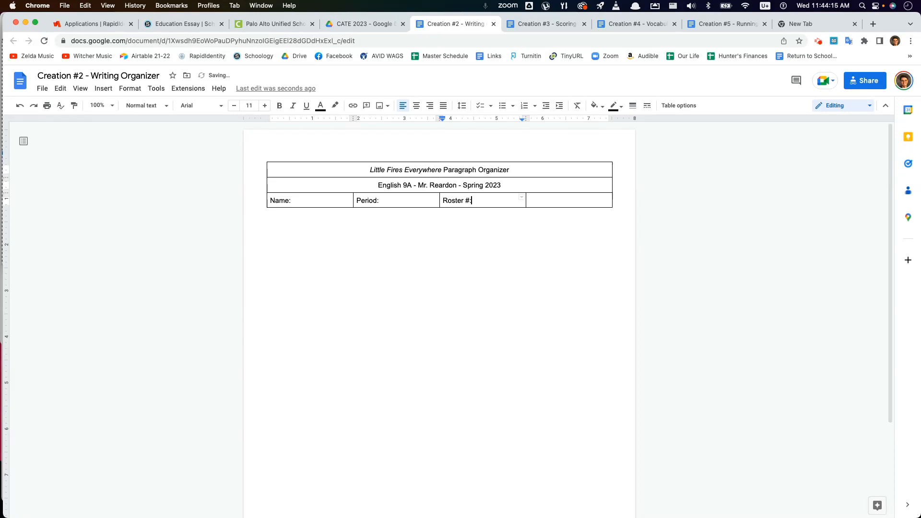
{"action": "type", "text": "r #:"}
{"action": "key", "text": "Tab"}
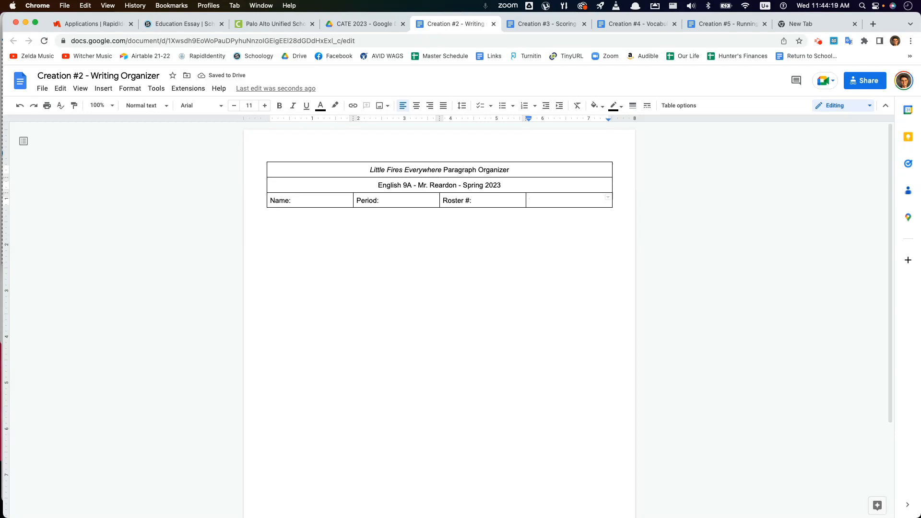
{"action": "type", "text": "Seat Code:"}
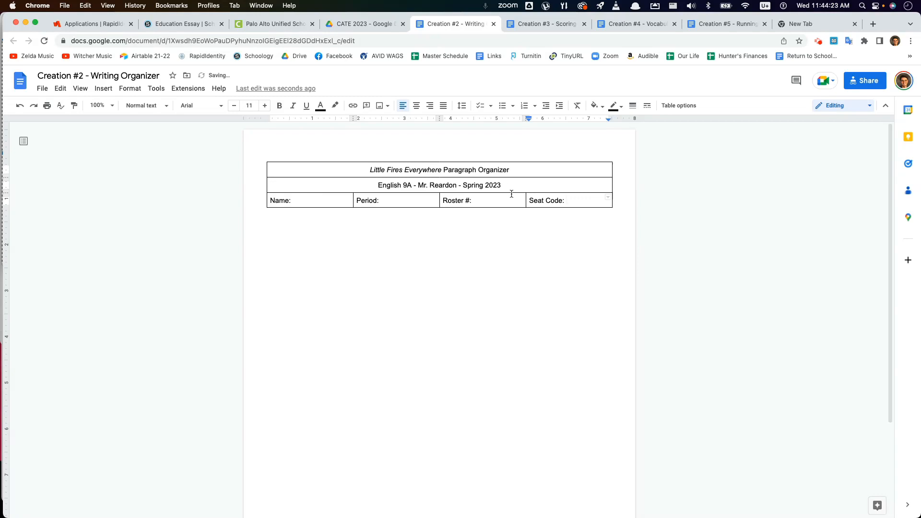
- Narrow the Period, Roster # and Seat Code cells to fit their labels, giving the Name cell the remaining width
{"action": "left_click_drag", "start_coordinate": [525, 202], "coordinate": [549, 204]}
{"action": "left_click_drag", "start_coordinate": [439, 200], "coordinate": [556, 200]}
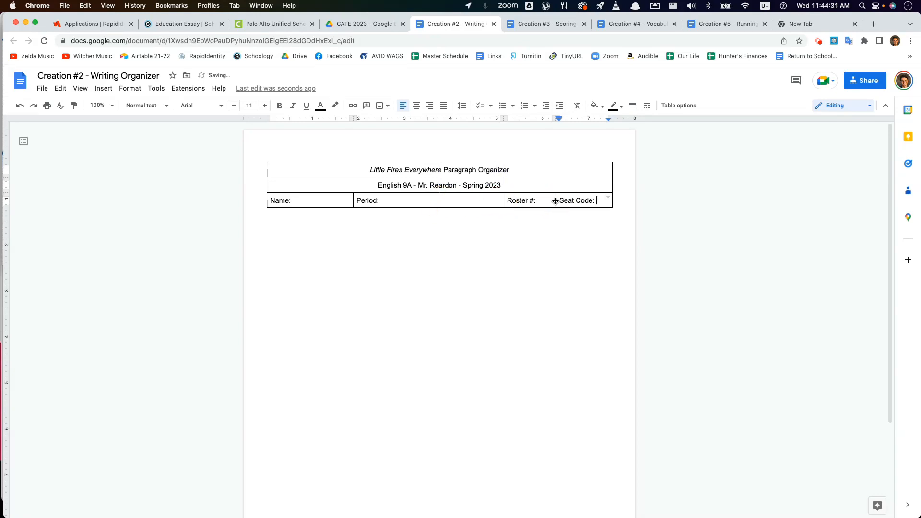
{"action": "left_click_drag", "start_coordinate": [352, 202], "coordinate": [455, 202]}
{"action": "left_click", "coordinate": [477, 201]}
{"action": "left_click", "coordinate": [400, 203]}
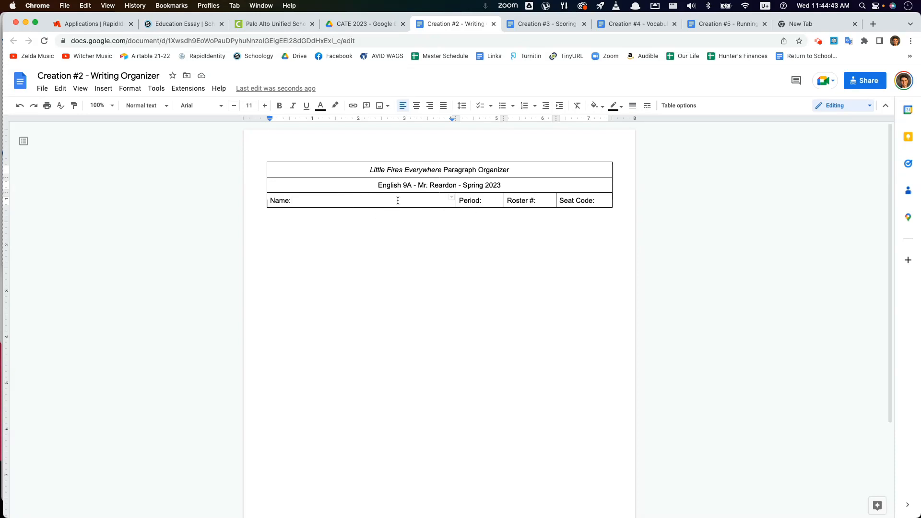
- Format the title text in the first row as bold at font size 18
{"action": "left_click_drag", "start_coordinate": [509, 170], "coordinate": [290, 168]}
{"action": "left_click", "coordinate": [254, 106]}
{"action": "type", "text": "18"}
{"action": "key", "text": "Return"}
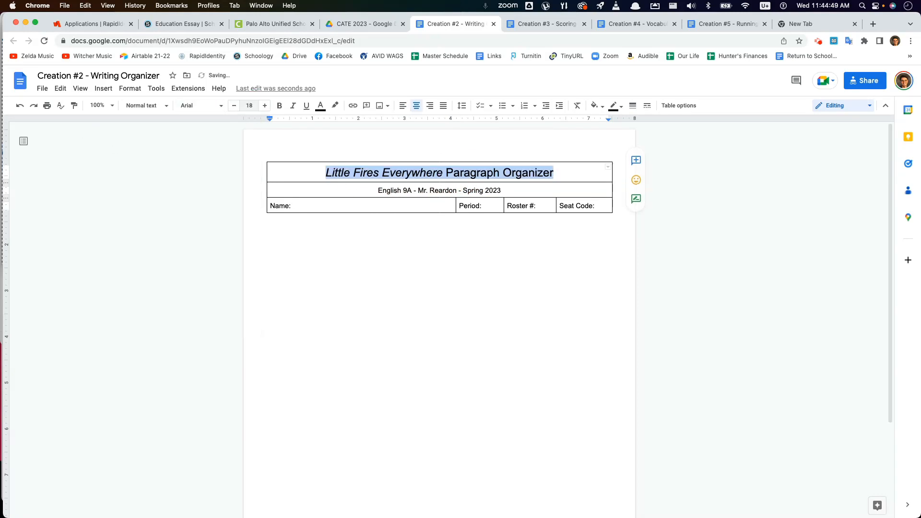
{"action": "key", "text": "super+b"}
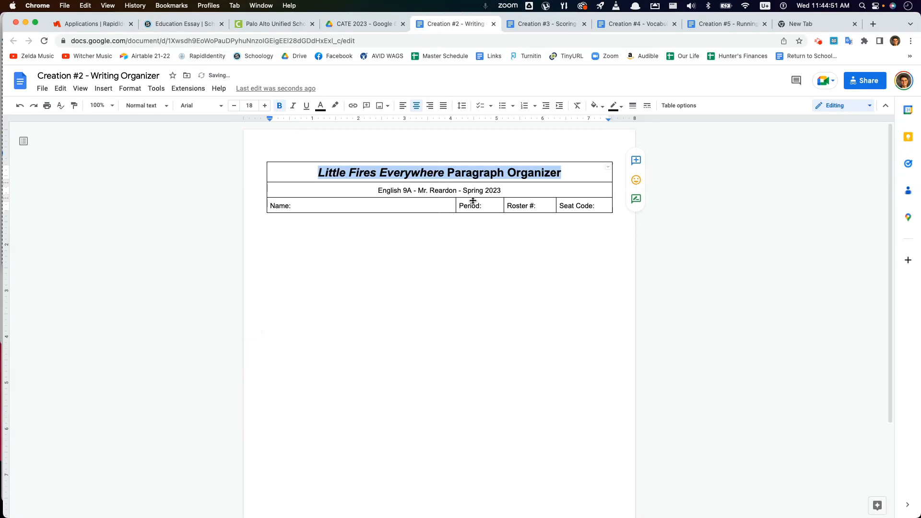
- Make the course and term line in the second row bold at font size 10
{"action": "left_click", "coordinate": [491, 203]}
{"action": "left_click", "coordinate": [506, 191]}
{"action": "left_click_drag", "start_coordinate": [514, 191], "coordinate": [370, 192]}
{"action": "key", "text": "super+b"}
{"action": "left_click", "coordinate": [249, 105]}
{"action": "type", "text": "10"}
{"action": "key", "text": "Return"}
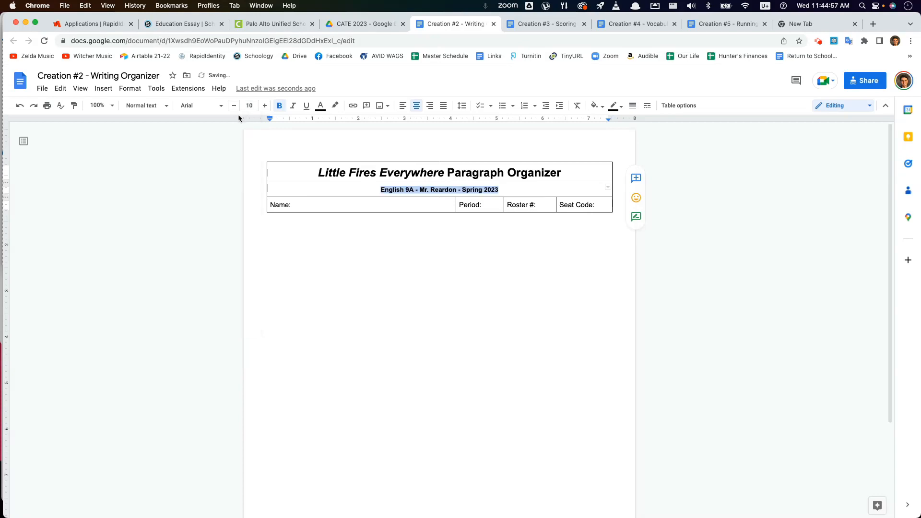
- Set the font size of the four labels in the third row to 12
{"action": "left_click", "coordinate": [367, 207]}
{"action": "left_click_drag", "start_coordinate": [592, 210], "coordinate": [366, 205]}
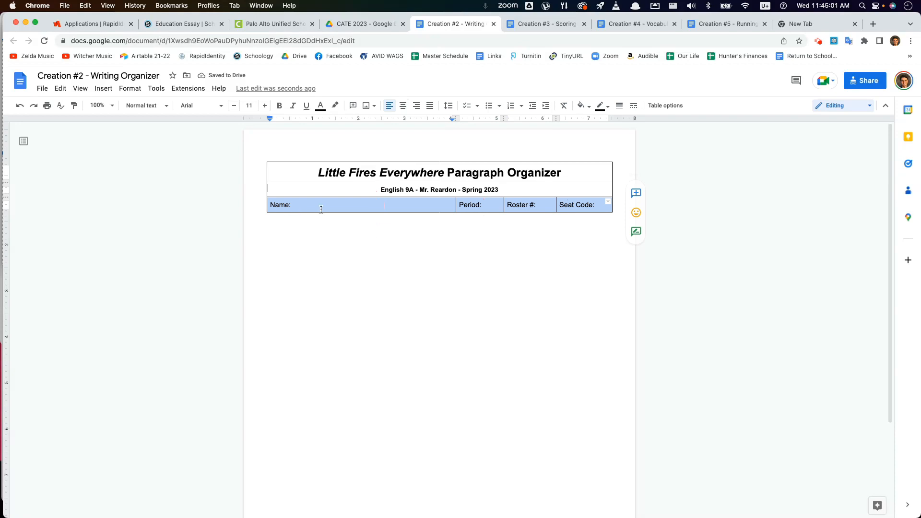
{"action": "left_click", "coordinate": [254, 105]}
{"action": "type", "text": "12"}
{"action": "key", "text": "Return"}
{"action": "left_click", "coordinate": [329, 209]}
- Change the font of the entire header table to Garamond
{"action": "left_click_drag", "start_coordinate": [319, 172], "coordinate": [384, 179]}
{"action": "left_click", "coordinate": [566, 205]}
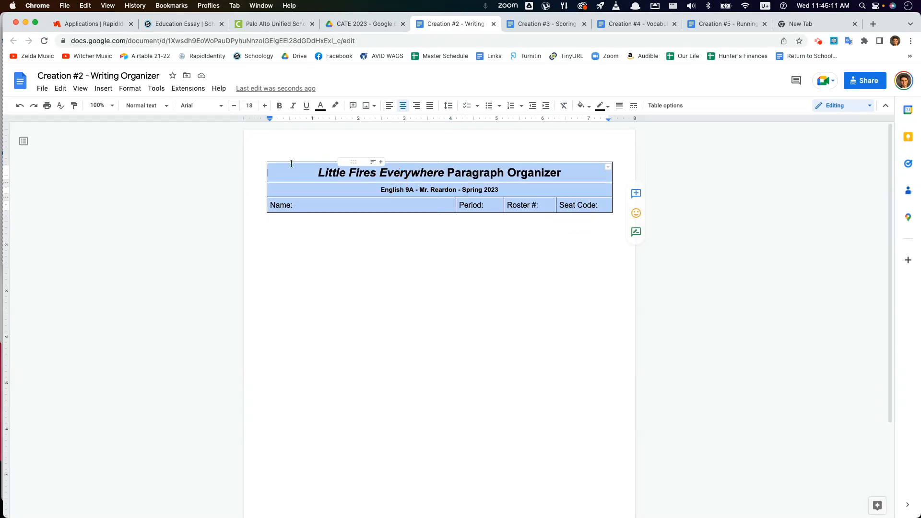
{"action": "left_click", "coordinate": [202, 109]}
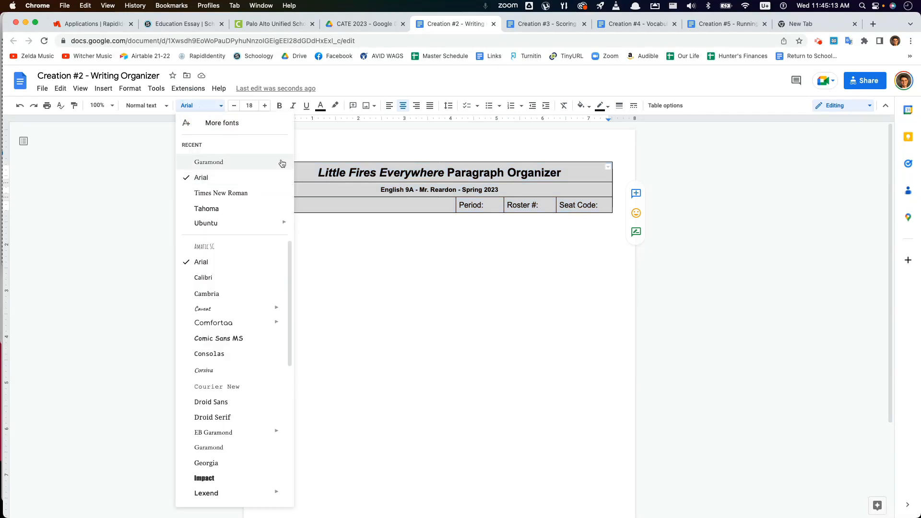
{"action": "left_click", "coordinate": [251, 163]}
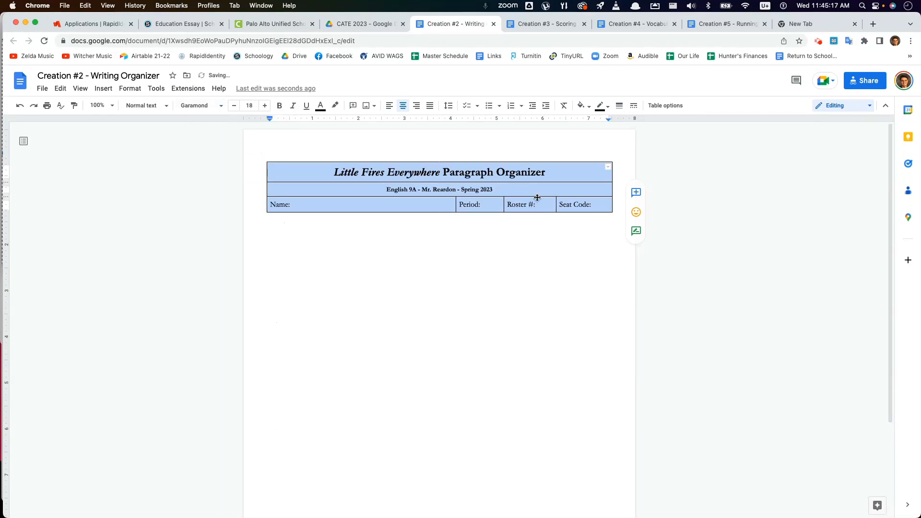
{"action": "left_click", "coordinate": [505, 186]}
{"action": "left_click", "coordinate": [447, 205]}
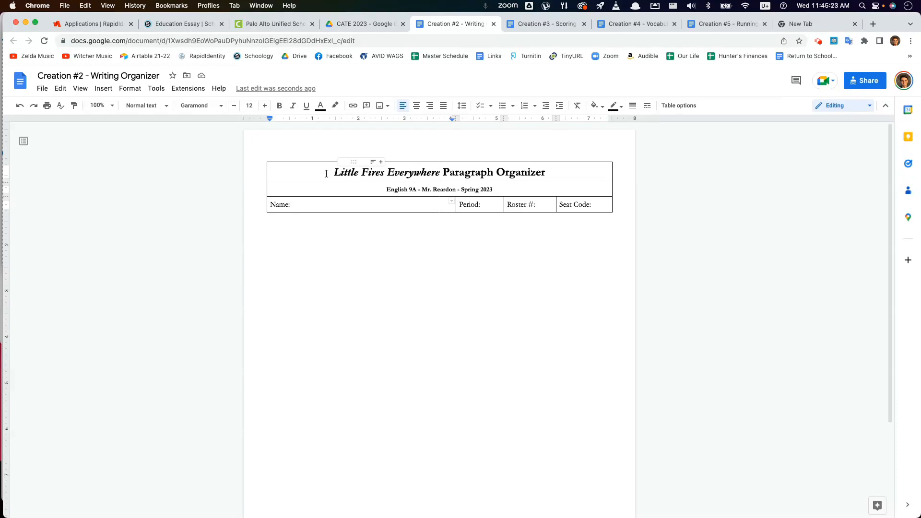
- Color all borders of the header table gray
{"action": "left_click_drag", "start_coordinate": [326, 172], "coordinate": [522, 195]}
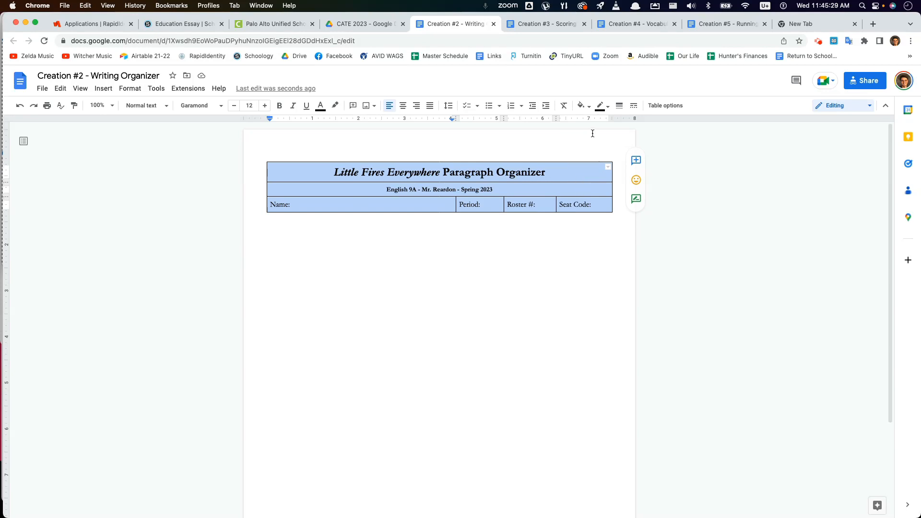
{"action": "left_click", "coordinate": [601, 108]}
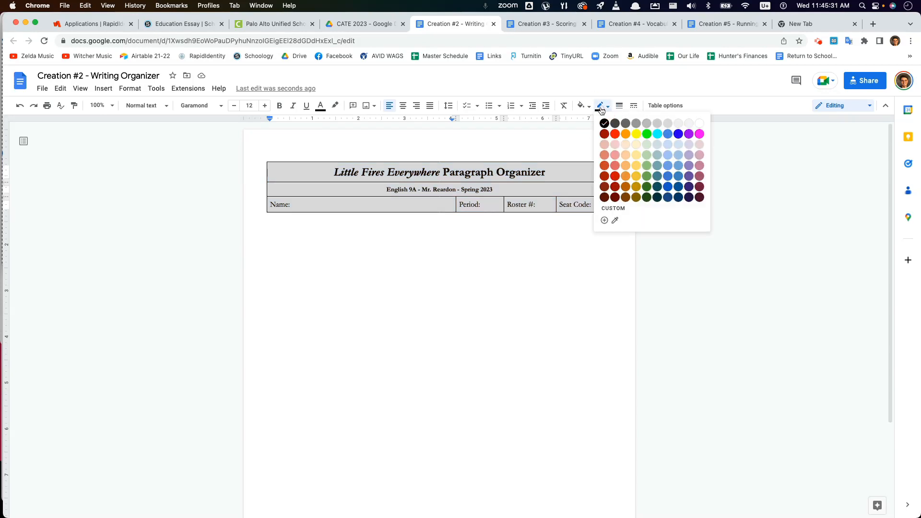
{"action": "left_click", "coordinate": [636, 124]}
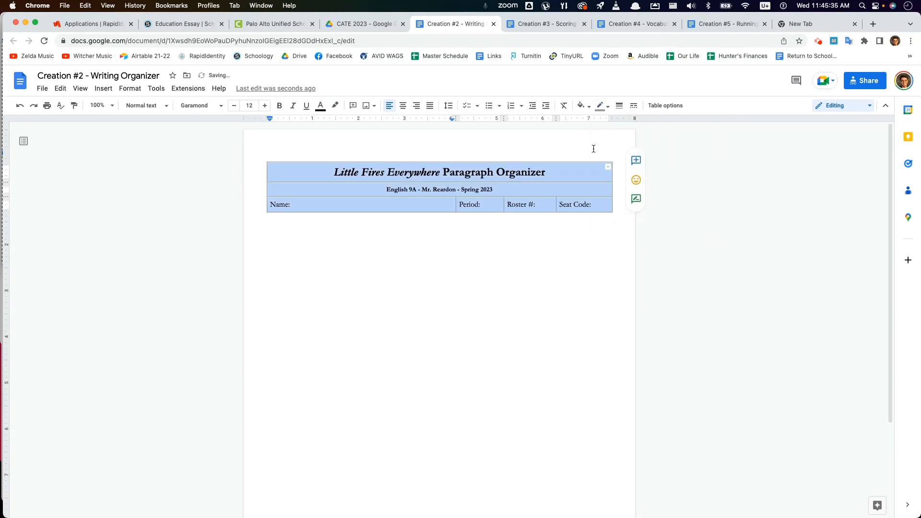
{"action": "left_click", "coordinate": [570, 206]}
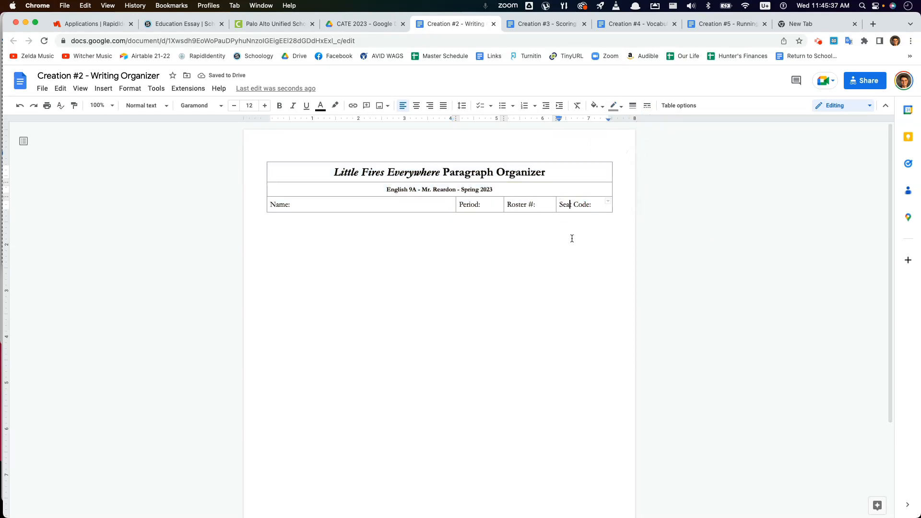
{"action": "double_click", "coordinate": [395, 216]}
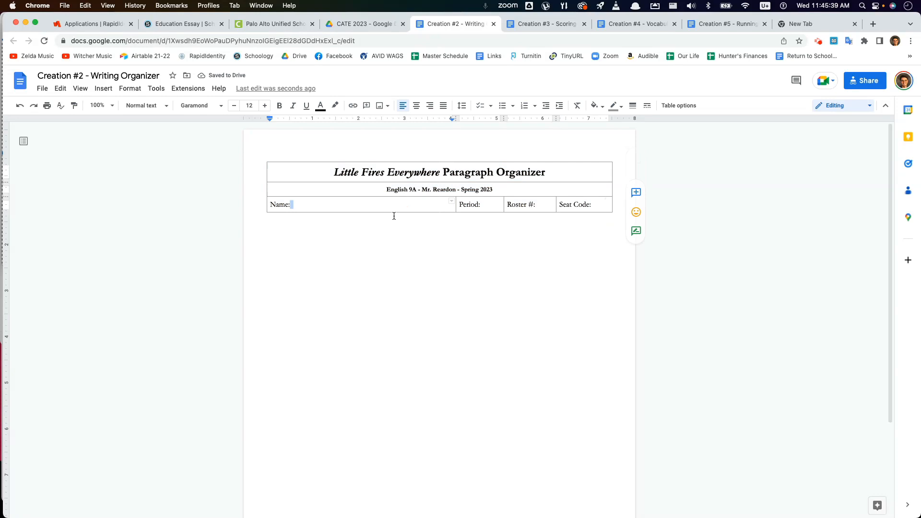
{"action": "left_click", "coordinate": [351, 201]}
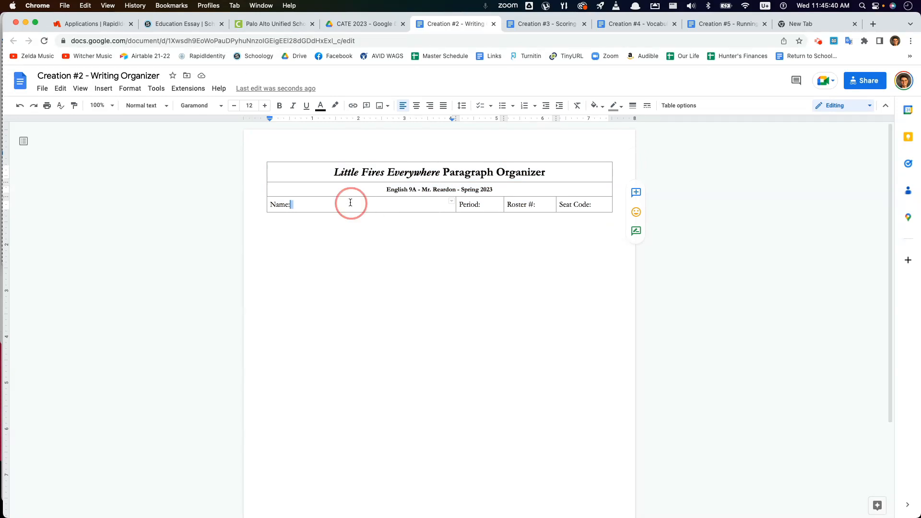
- Insert a table with 3 columns and 13 rows below the header table, leaving blank space between them
{"action": "left_click", "coordinate": [313, 235]}
{"action": "key", "text": "Return"}
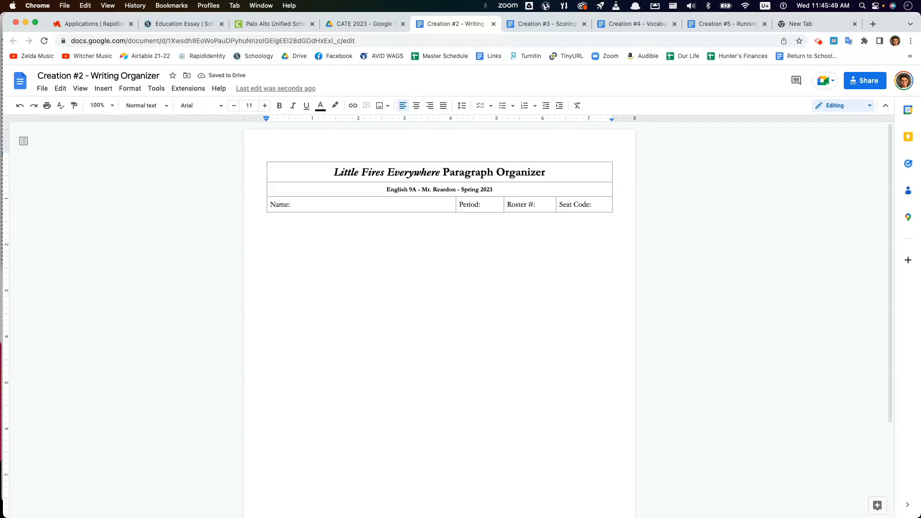
{"action": "key", "text": "Return"}
{"action": "left_click", "coordinate": [103, 89]}
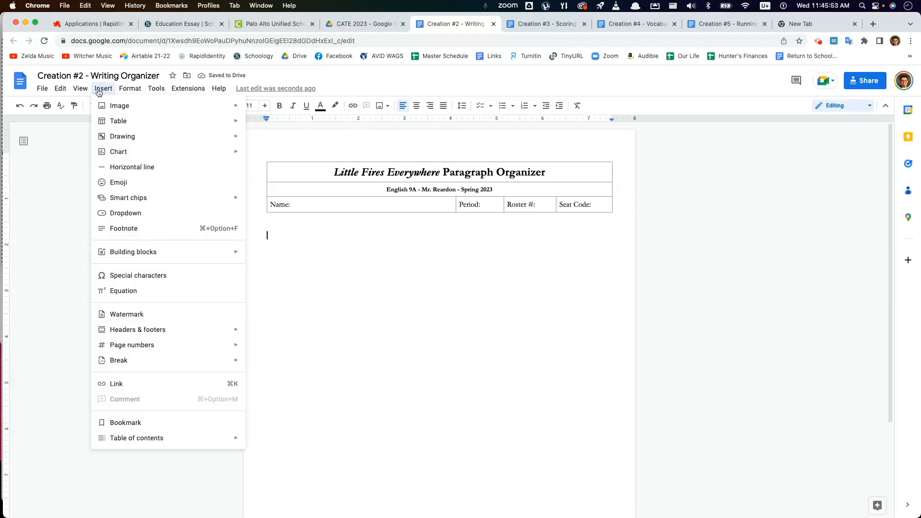
{"action": "mouse_move", "coordinate": [132, 121]}
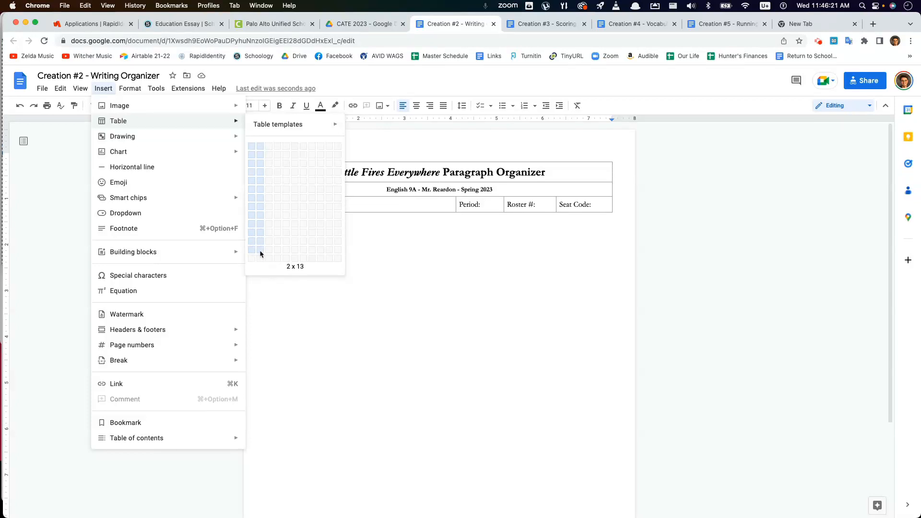
{"action": "left_click", "coordinate": [267, 251]}
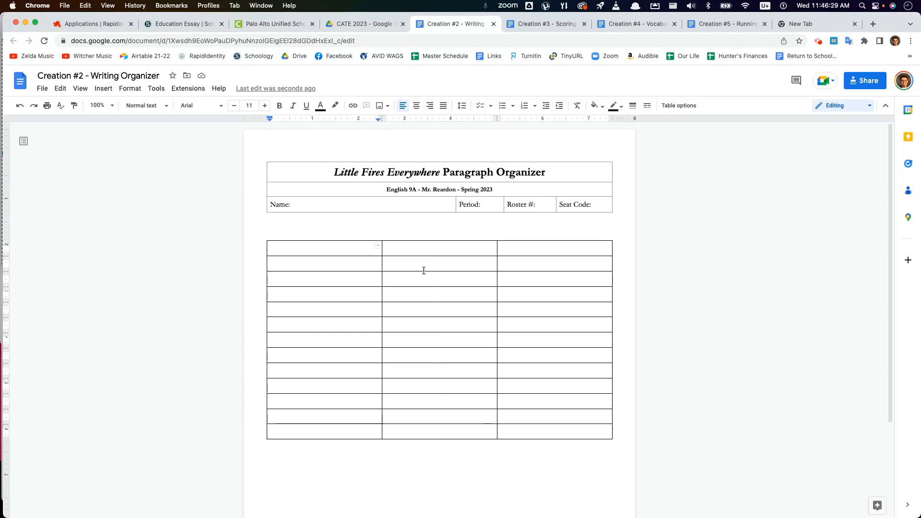
- Color all borders of the 13-row table gray to match the header table
{"action": "double_click", "coordinate": [306, 251]}
{"action": "left_click_drag", "start_coordinate": [329, 251], "coordinate": [551, 431]}
{"action": "left_click", "coordinate": [599, 105]}
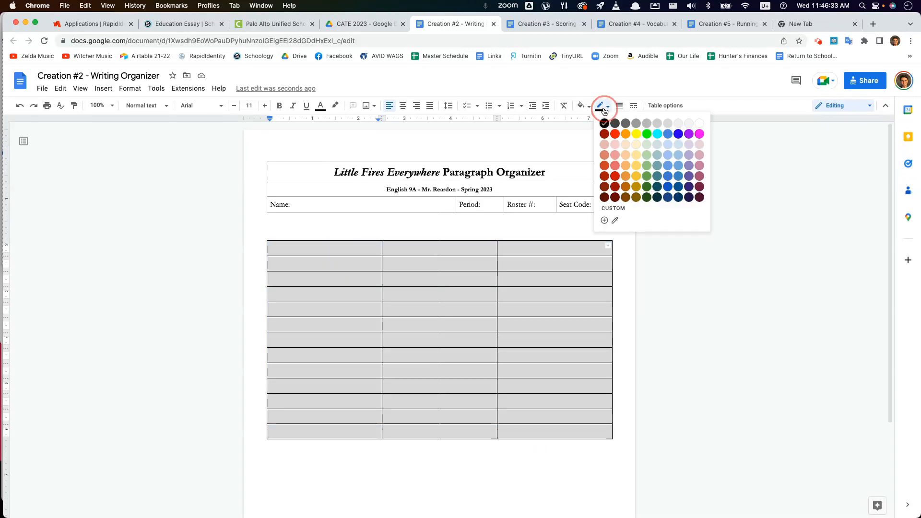
{"action": "left_click", "coordinate": [639, 128]}
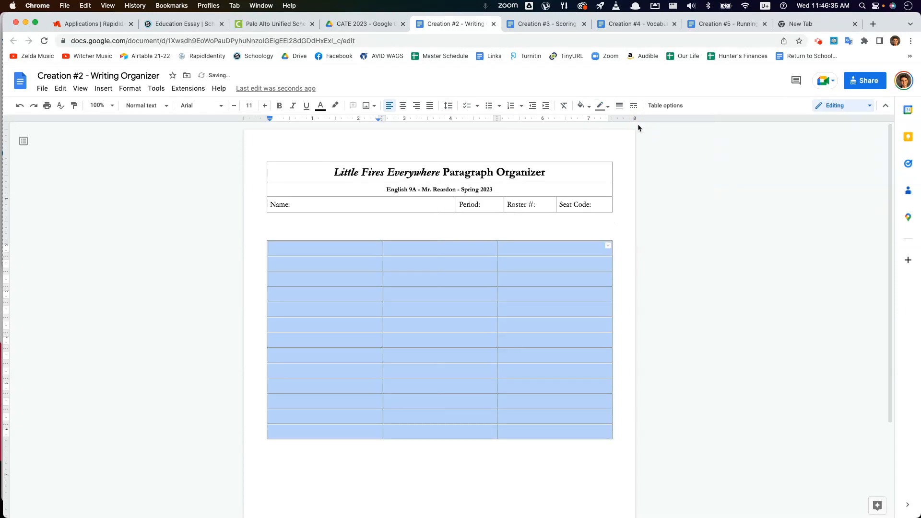
{"action": "left_click", "coordinate": [382, 325]}
{"action": "left_click", "coordinate": [337, 271]}
{"action": "left_click", "coordinate": [334, 265]}
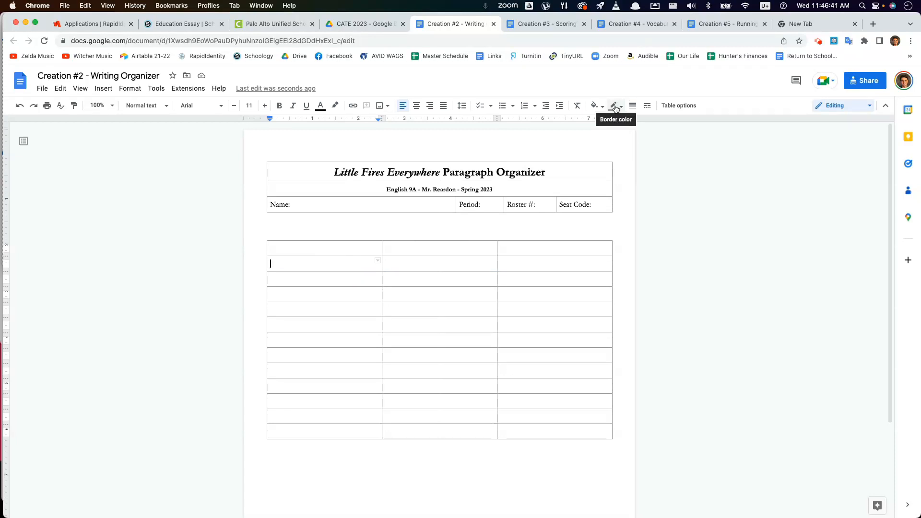
- Narrow the first column of the 13-row table to about 0.28 inches
{"action": "left_click", "coordinate": [330, 265]}
{"action": "left_click", "coordinate": [330, 250]}
{"action": "double_click", "coordinate": [330, 251]}
{"action": "left_click", "coordinate": [328, 250]}
{"action": "left_click_drag", "start_coordinate": [380, 249], "coordinate": [309, 258]}
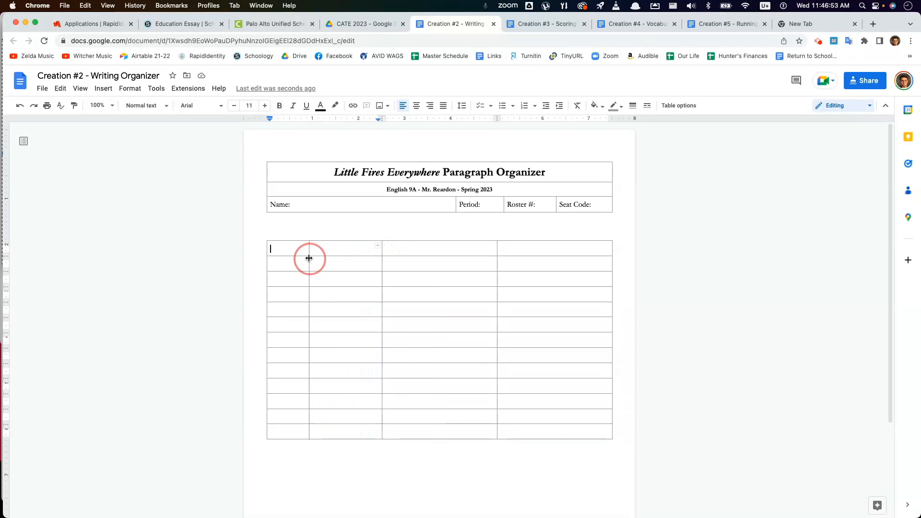
{"action": "mouse_move", "coordinate": [309, 258]}
{"action": "left_mouse_down"}
{"action": "mouse_move", "coordinate": [300, 257]}
{"action": "mouse_move", "coordinate": [319, 255]}
{"action": "left_mouse_up"}
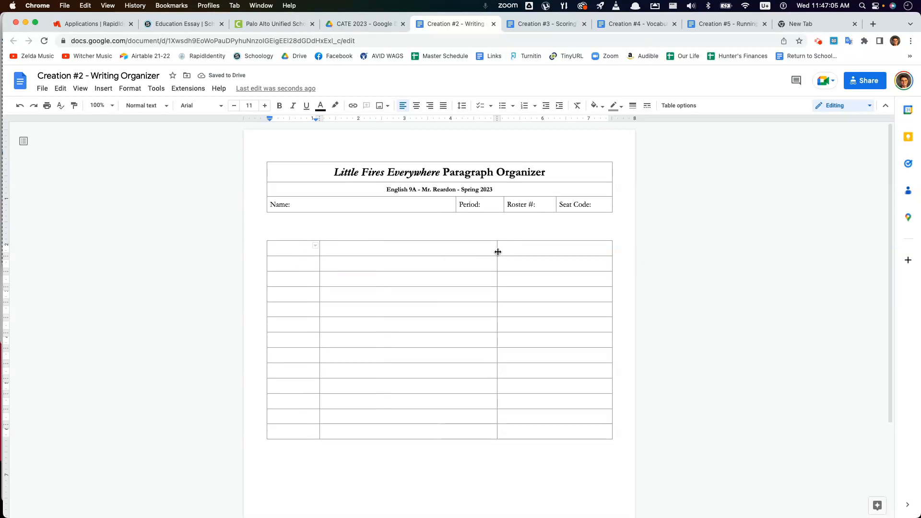
{"action": "left_click", "coordinate": [318, 253]}
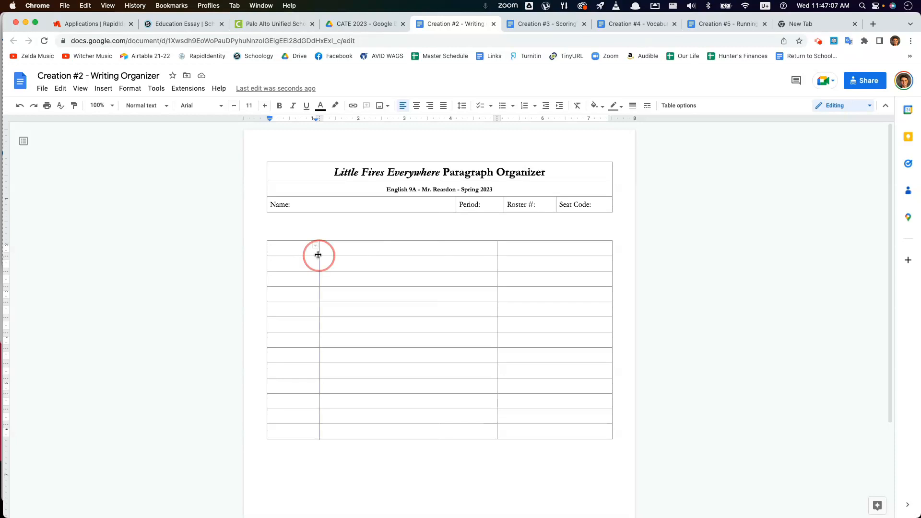
{"action": "left_click_drag", "start_coordinate": [319, 251], "coordinate": [279, 248]}
{"action": "double_click", "coordinate": [311, 266]}
- Narrow the second column of the 13-row table, widening the third column to about 6.1 inches
{"action": "left_click", "coordinate": [429, 291]}
{"action": "left_click_drag", "start_coordinate": [498, 270], "coordinate": [330, 285]}
{"action": "left_click", "coordinate": [378, 310]}
{"action": "left_click", "coordinate": [373, 302]}
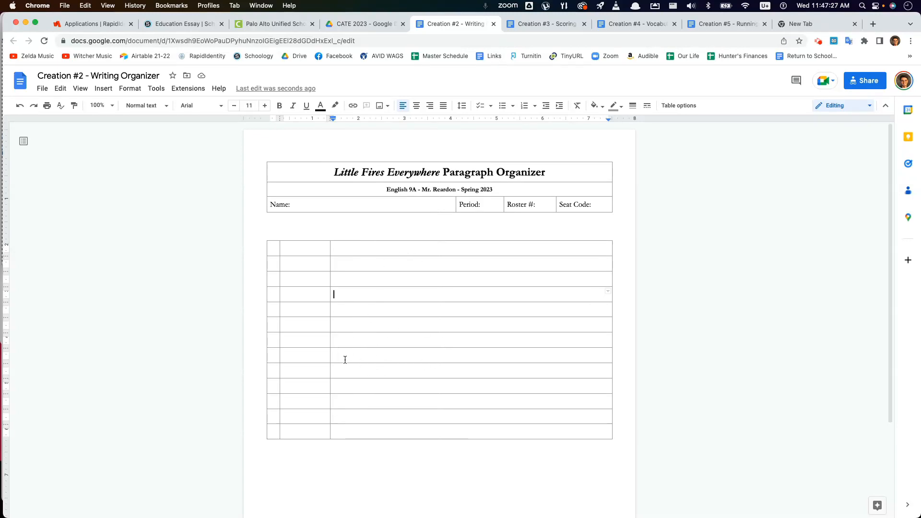
{"action": "left_click", "coordinate": [355, 283]}
{"action": "left_click", "coordinate": [351, 266]}
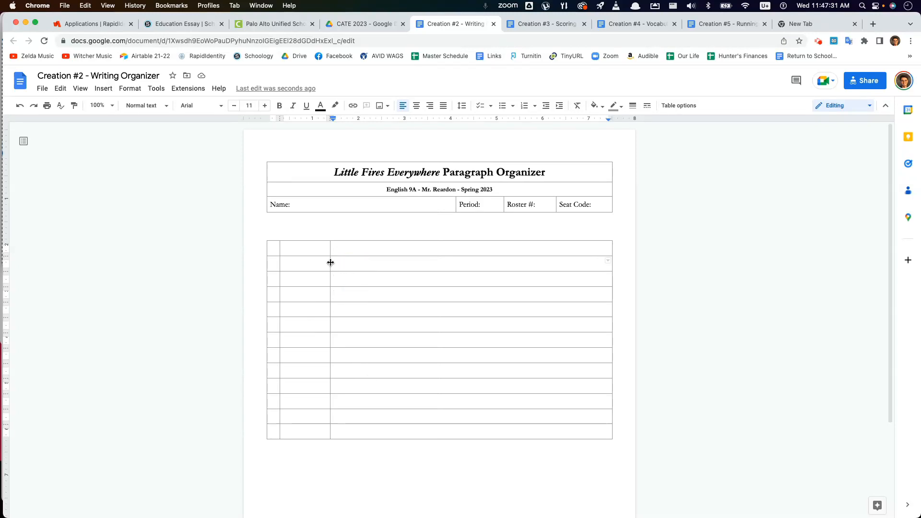
- Set the minimum row height of the 13-row table's first row to 1 inch in the table properties
{"action": "left_click", "coordinate": [346, 246]}
{"action": "left_click_drag", "start_coordinate": [351, 253], "coordinate": [290, 253]}
{"action": "left_click", "coordinate": [293, 252]}
{"action": "left_click", "coordinate": [339, 252]}
{"action": "right_click", "coordinate": [340, 250]}
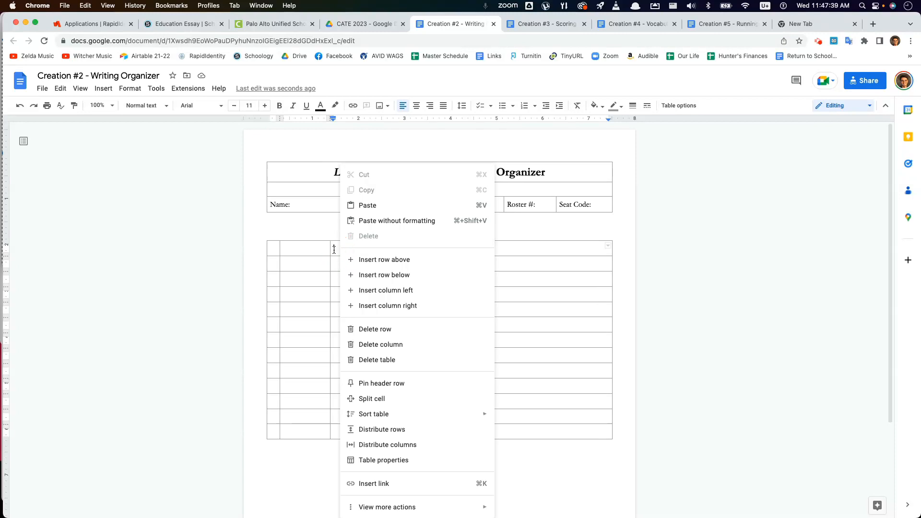
{"action": "left_click", "coordinate": [398, 460]}
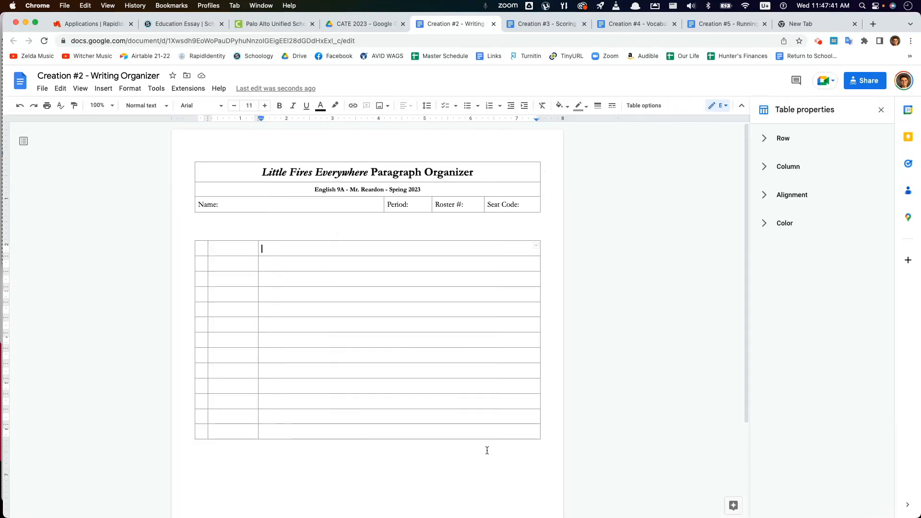
{"action": "left_click", "coordinate": [792, 195]}
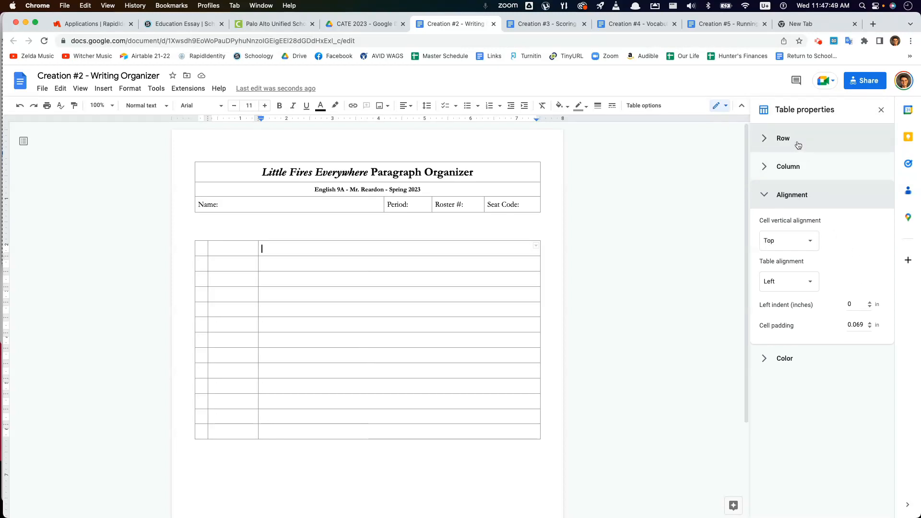
{"action": "left_click", "coordinate": [800, 169]}
{"action": "left_click", "coordinate": [798, 140]}
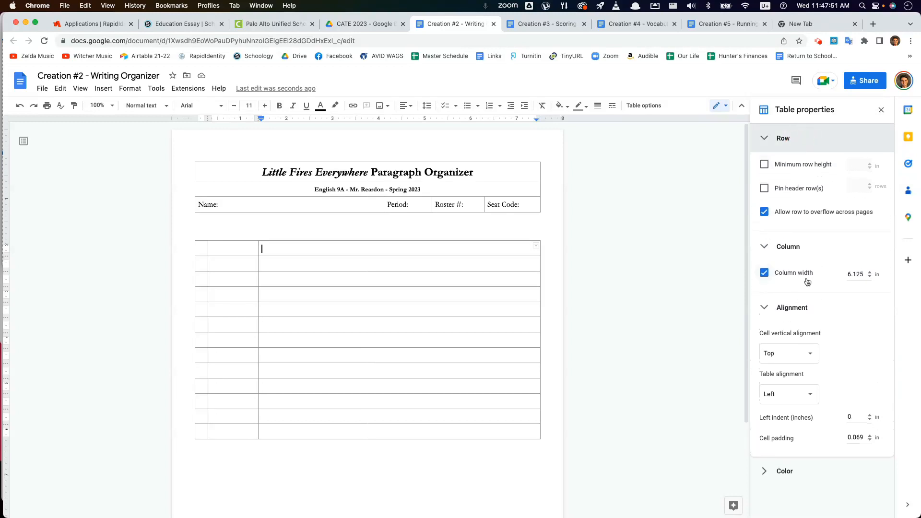
{"action": "left_click", "coordinate": [788, 309]}
{"action": "left_click", "coordinate": [809, 169]}
{"action": "left_click", "coordinate": [854, 167]}
{"action": "type", "text": "1"}
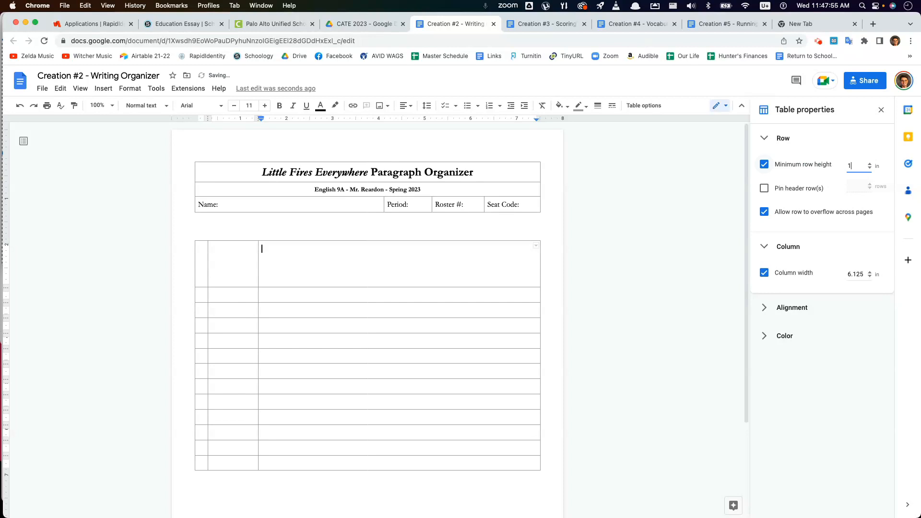
- Give the third row of the lower table a minimum row height of 1 inch
{"action": "left_click", "coordinate": [274, 310]}
{"action": "double_click", "coordinate": [274, 311]}
{"action": "left_click_drag", "start_coordinate": [273, 311], "coordinate": [192, 308]}
{"action": "left_click", "coordinate": [267, 311]}
{"action": "key", "text": "super+z"}
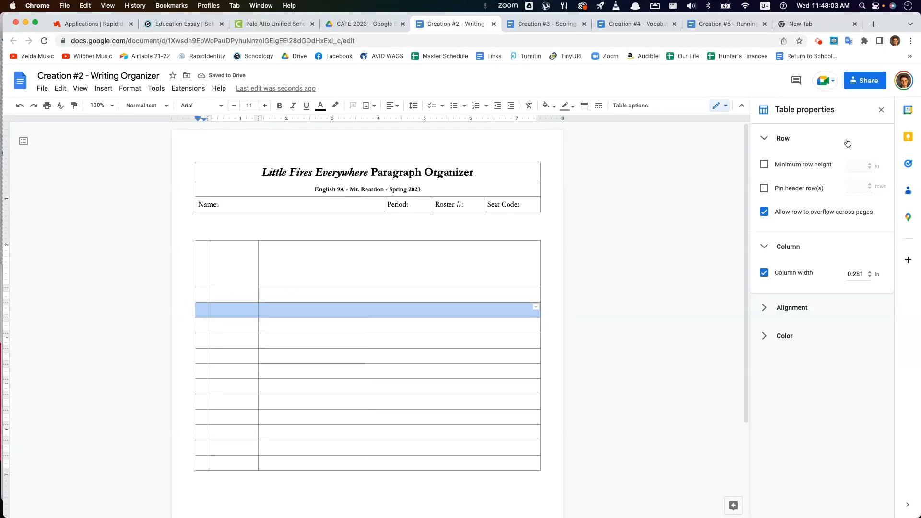
{"action": "left_click", "coordinate": [815, 166]}
- Apply a 1-inch minimum row height to the fifth and seventh rows of the lower table
{"action": "scroll", "coordinate": [338, 323], "scroll_direction": "down", "scroll_amount": 2}
{"action": "left_click", "coordinate": [284, 348]}
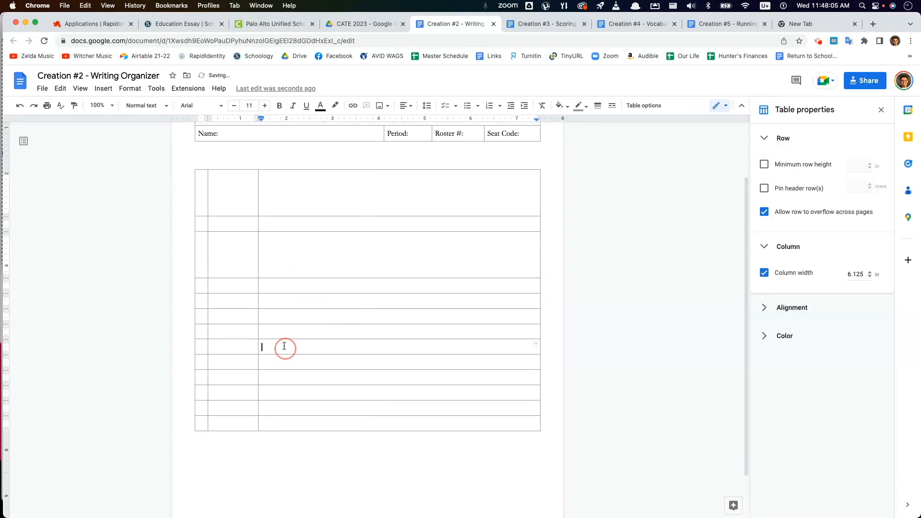
{"action": "left_click_drag", "start_coordinate": [267, 298], "coordinate": [203, 300]}
{"action": "left_click", "coordinate": [806, 165]}
{"action": "scroll", "coordinate": [294, 239], "scroll_direction": "down", "scroll_amount": 2}
{"action": "left_click", "coordinate": [262, 341]}
{"action": "left_click_drag", "start_coordinate": [262, 315], "coordinate": [205, 308]}
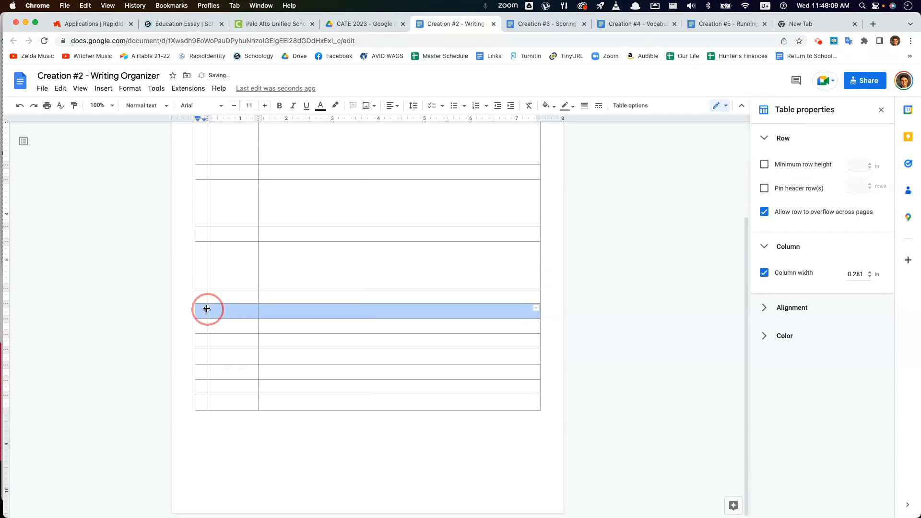
{"action": "left_click", "coordinate": [791, 166]}
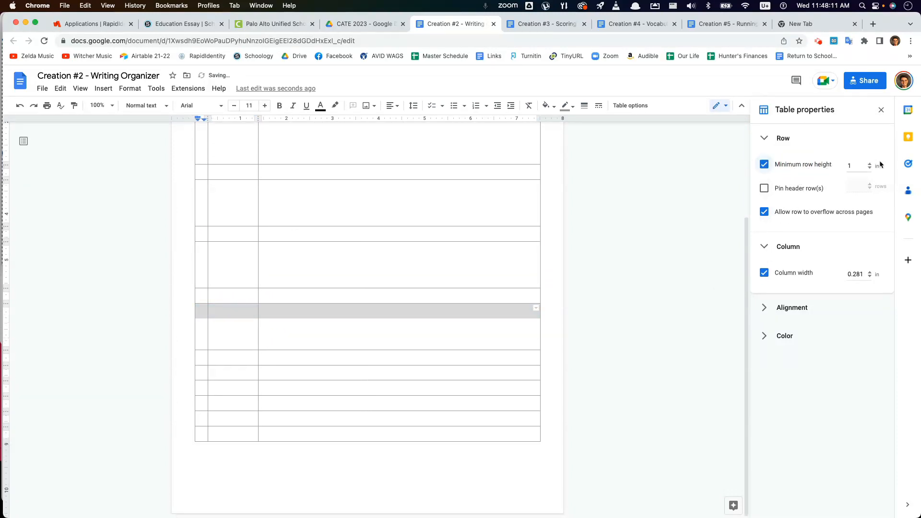
- Apply a 1-inch minimum row height to the ninth and eleventh rows of the lower table
{"action": "left_click", "coordinate": [268, 356]}
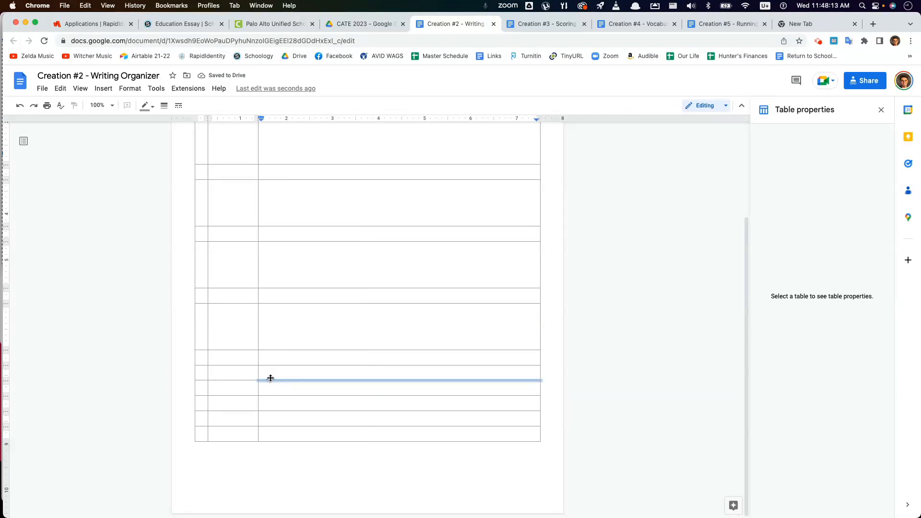
{"action": "left_click_drag", "start_coordinate": [267, 372], "coordinate": [203, 372]}
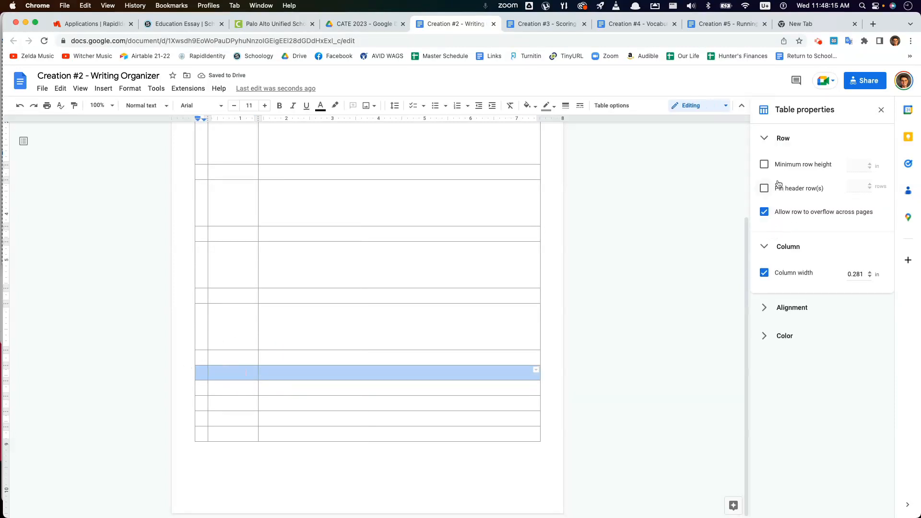
{"action": "left_click", "coordinate": [764, 164]}
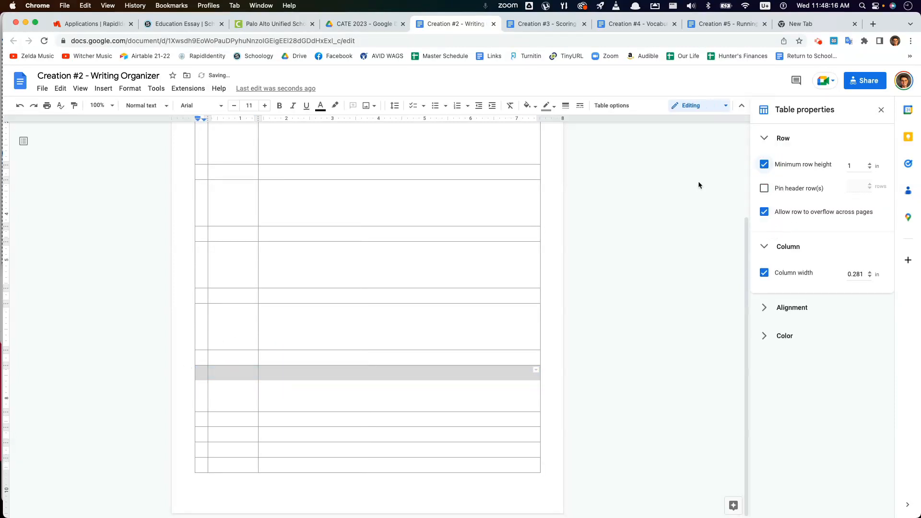
{"action": "left_click", "coordinate": [268, 422]}
{"action": "left_click_drag", "start_coordinate": [267, 434], "coordinate": [201, 434]}
{"action": "left_click", "coordinate": [790, 172]}
{"action": "scroll", "coordinate": [631, 228], "scroll_direction": "down", "scroll_amount": 10}
{"action": "scroll", "coordinate": [347, 382], "scroll_direction": "up", "scroll_amount": 5}
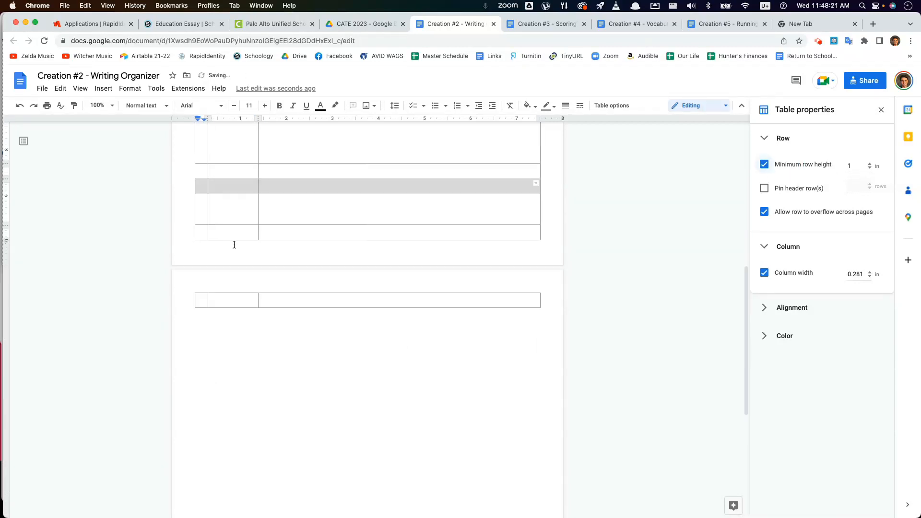
- Apply a 1-inch minimum row height to the last row of the lower table
{"action": "left_click", "coordinate": [267, 236]}
{"action": "left_click_drag", "start_coordinate": [263, 300], "coordinate": [195, 301]}
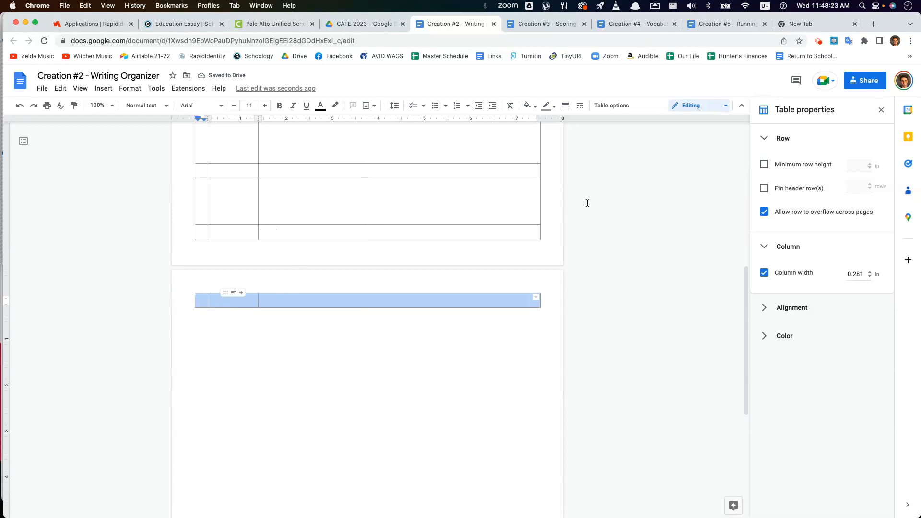
{"action": "left_click", "coordinate": [800, 166]}
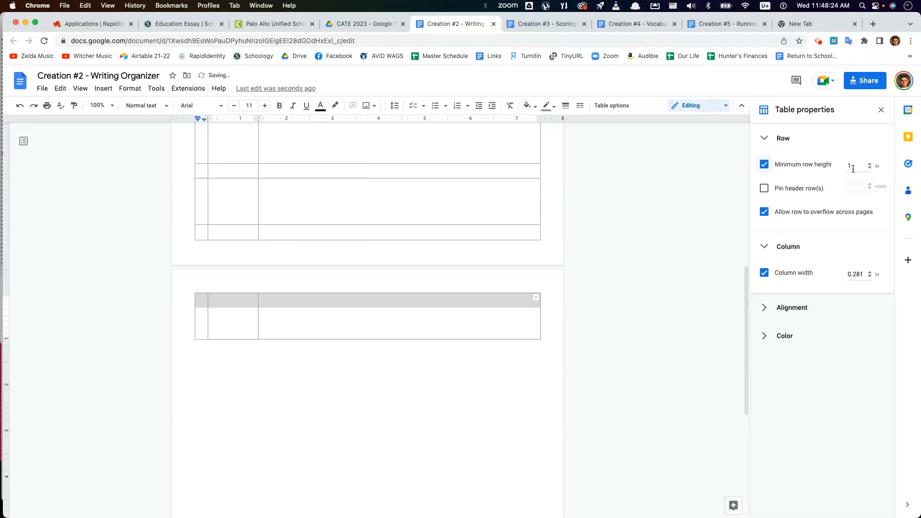
{"action": "left_click", "coordinate": [339, 322]}
- Delete the extra blank line between the header table and the lower table and check where the table breaks across pages
{"action": "scroll", "coordinate": [331, 322], "scroll_direction": "up", "scroll_amount": 10}
{"action": "scroll", "coordinate": [306, 330], "scroll_direction": "up", "scroll_amount": 3}
{"action": "left_click", "coordinate": [270, 232]}
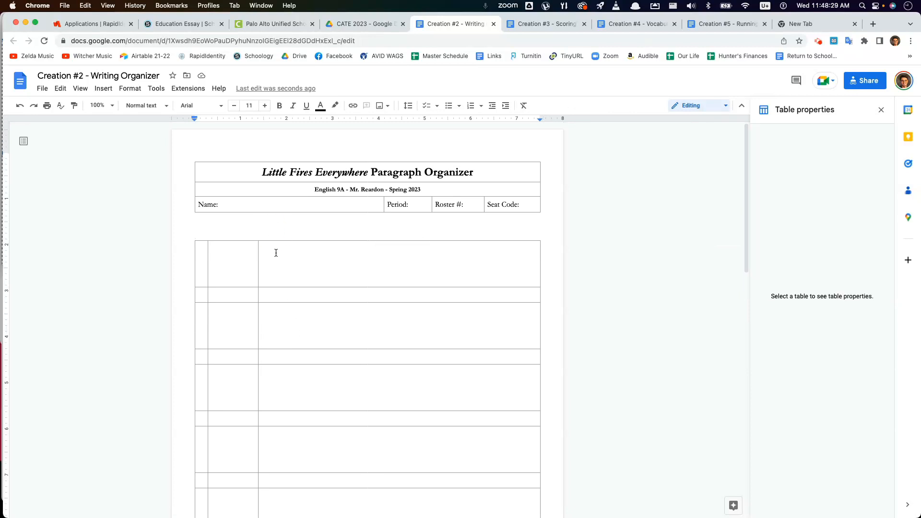
{"action": "key", "text": "BackSpace"}
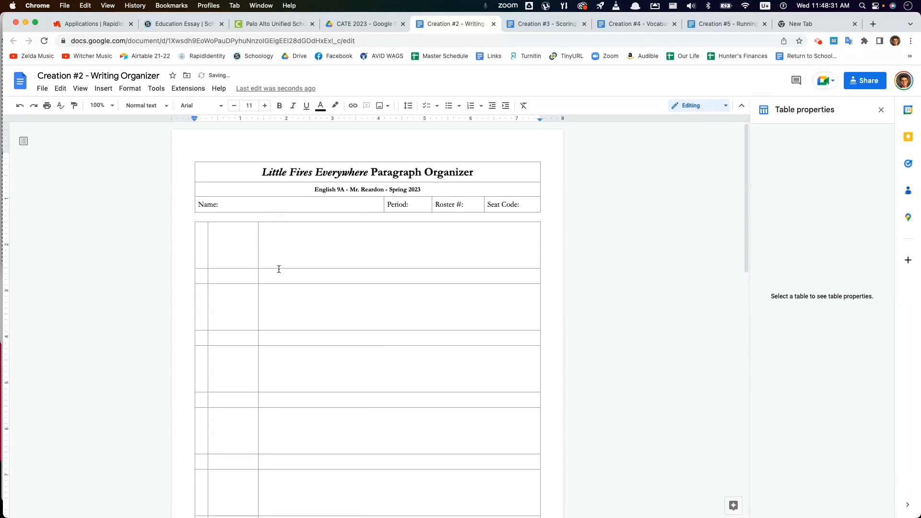
{"action": "left_click", "coordinate": [284, 306]}
{"action": "scroll", "coordinate": [282, 303], "scroll_direction": "down", "scroll_amount": 10}
{"action": "scroll", "coordinate": [280, 300], "scroll_direction": "up", "scroll_amount": 1}
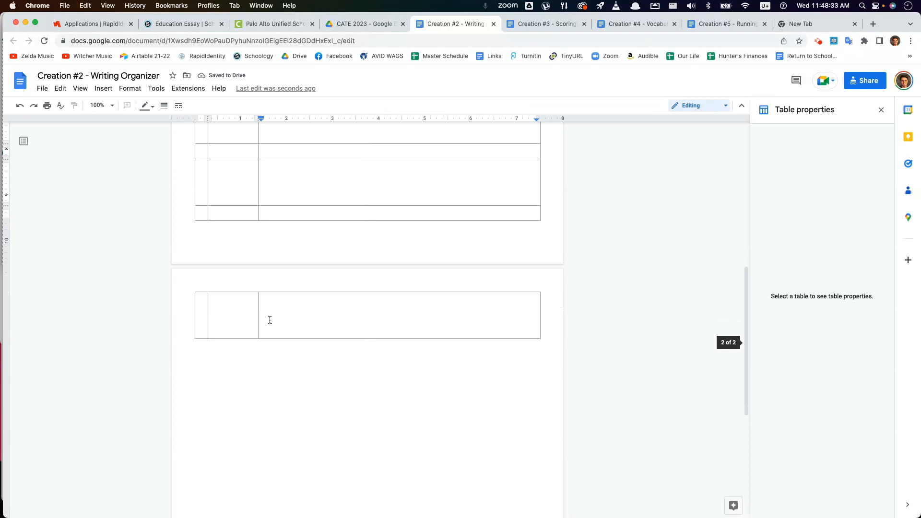
{"action": "scroll", "coordinate": [288, 353], "scroll_direction": "up", "scroll_amount": 10}
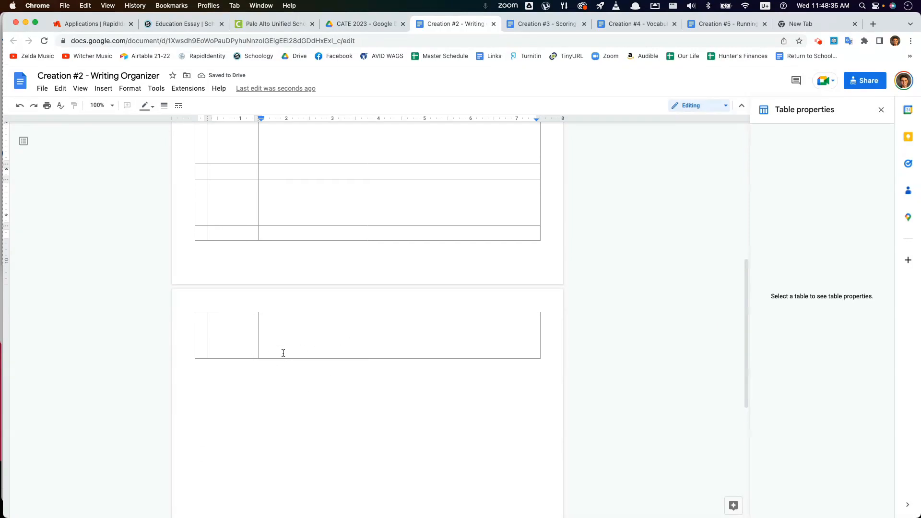
- Reduce the minimum row height of the lower table's first row to 0.9 inch
{"action": "left_click", "coordinate": [277, 303]}
{"action": "left_click", "coordinate": [266, 255]}
{"action": "scroll", "coordinate": [273, 268], "scroll_direction": "up", "scroll_amount": 1}
{"action": "left_click", "coordinate": [272, 281]}
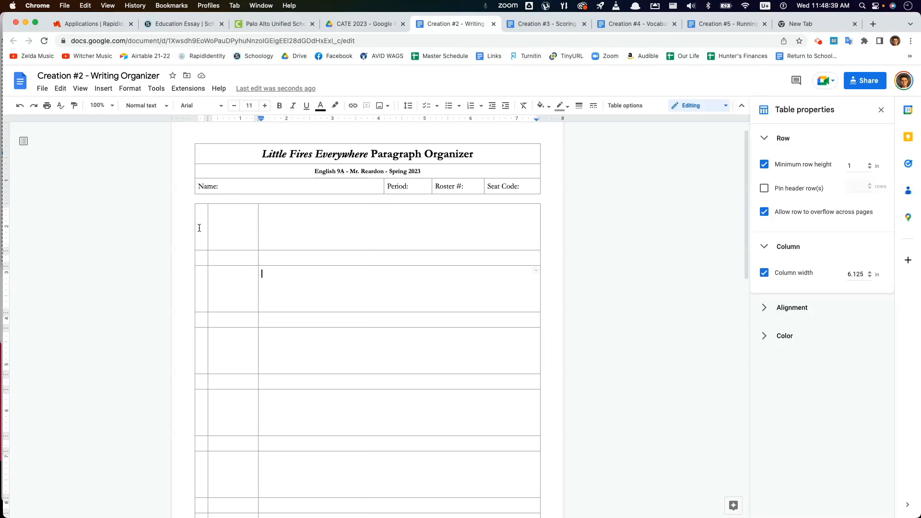
{"action": "left_click_drag", "start_coordinate": [202, 229], "coordinate": [269, 232]}
{"action": "left_click", "coordinate": [847, 164]}
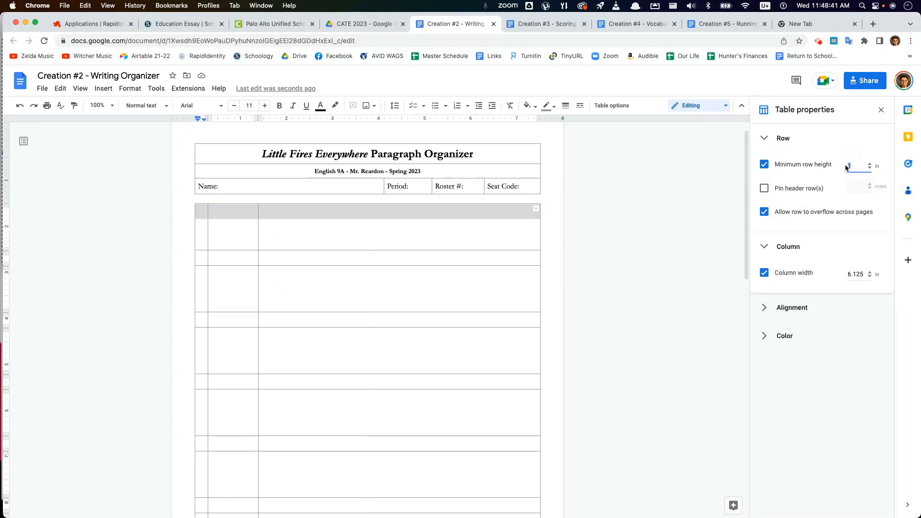
- Set the minimum row height of the lower table's third and fifth rows to 0.9 inch
{"action": "left_click", "coordinate": [316, 282]}
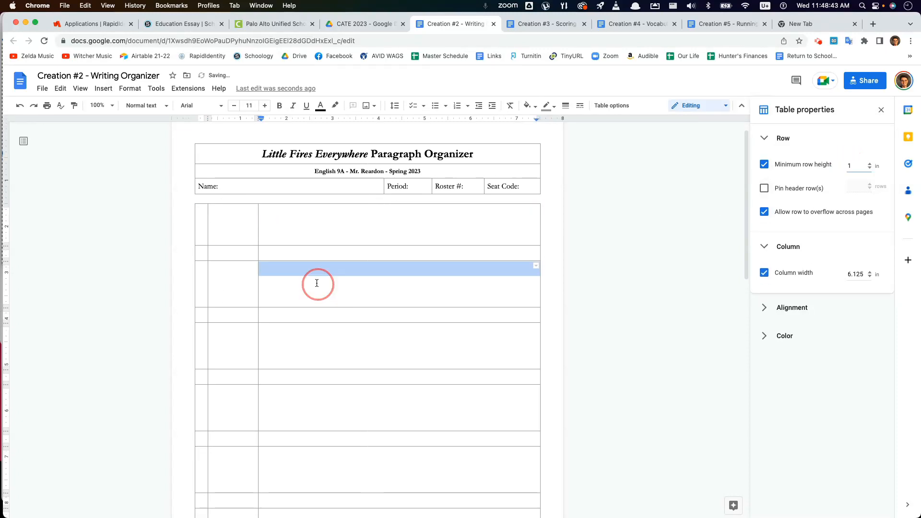
{"action": "left_click_drag", "start_coordinate": [294, 287], "coordinate": [185, 286]}
{"action": "left_click", "coordinate": [857, 168]}
{"action": "type", "text": ".9"}
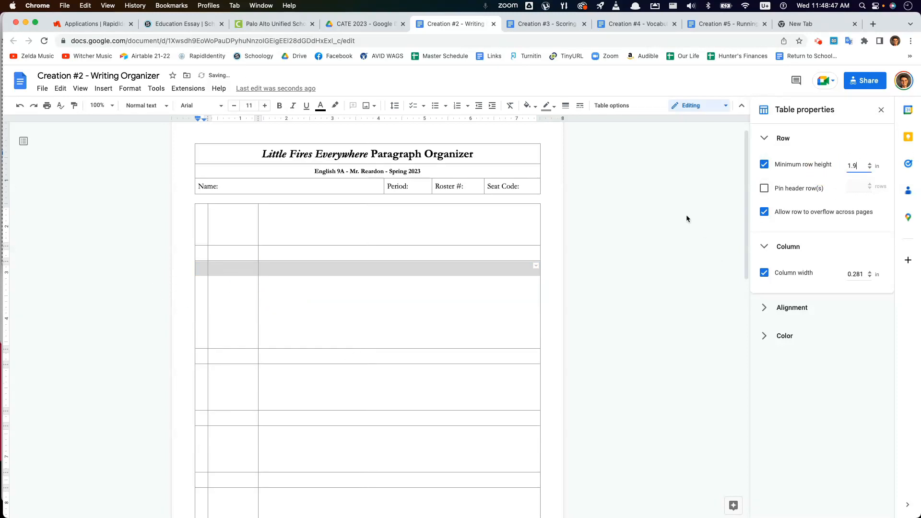
{"action": "left_click_drag", "start_coordinate": [862, 165], "coordinate": [837, 168]}
{"action": "type", "text": ".9"}
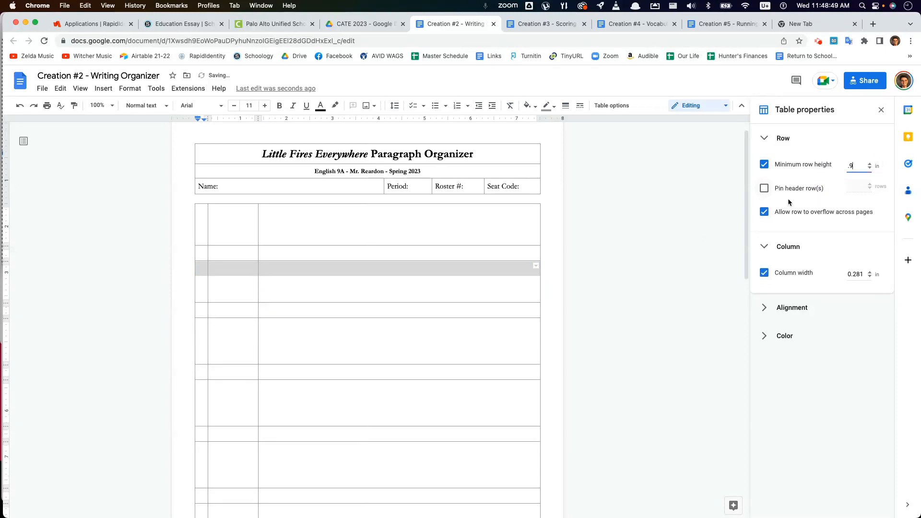
{"action": "left_click_drag", "start_coordinate": [286, 358], "coordinate": [187, 345]}
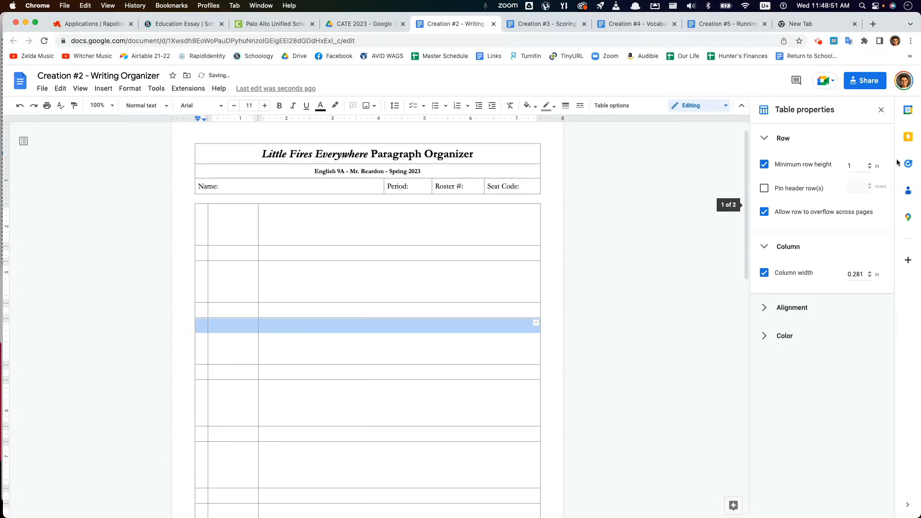
{"action": "double_click", "coordinate": [858, 162]}
{"action": "type", "text": ".9"}
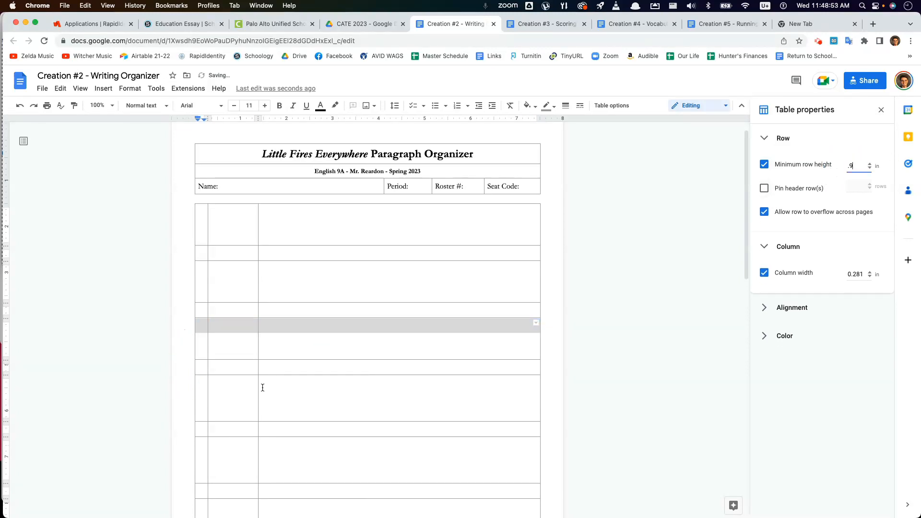
- Set the minimum row height of the lower table's seventh row to 0.9 inch
{"action": "scroll", "coordinate": [302, 331], "scroll_direction": "down", "scroll_amount": 3}
{"action": "left_click_drag", "start_coordinate": [301, 330], "coordinate": [205, 323]}
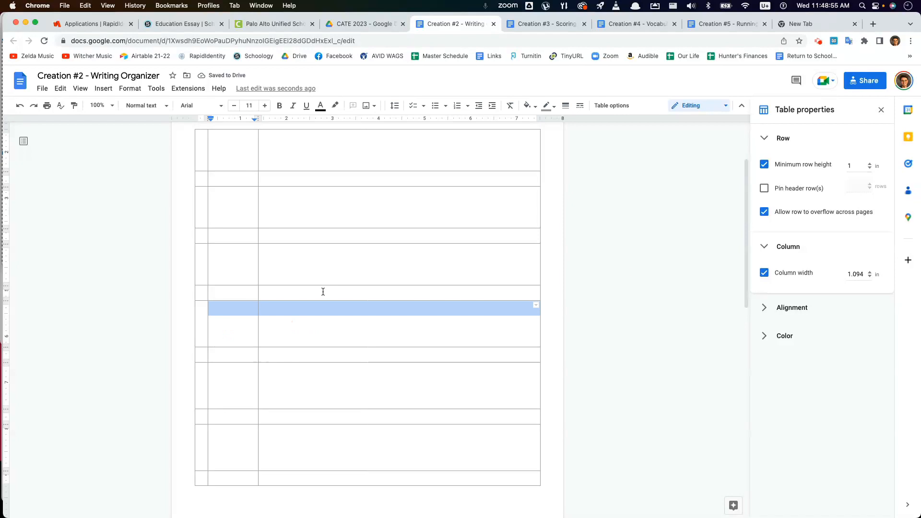
{"action": "left_click", "coordinate": [257, 330]}
{"action": "left_click_drag", "start_coordinate": [281, 325], "coordinate": [201, 318]}
{"action": "left_click", "coordinate": [845, 164]}
{"action": "type", "text": "1"}
{"action": "key", "text": "Return"}
- Set the minimum row height of the lower table's ninth row to 0.96 inch
{"action": "left_click", "coordinate": [261, 366]}
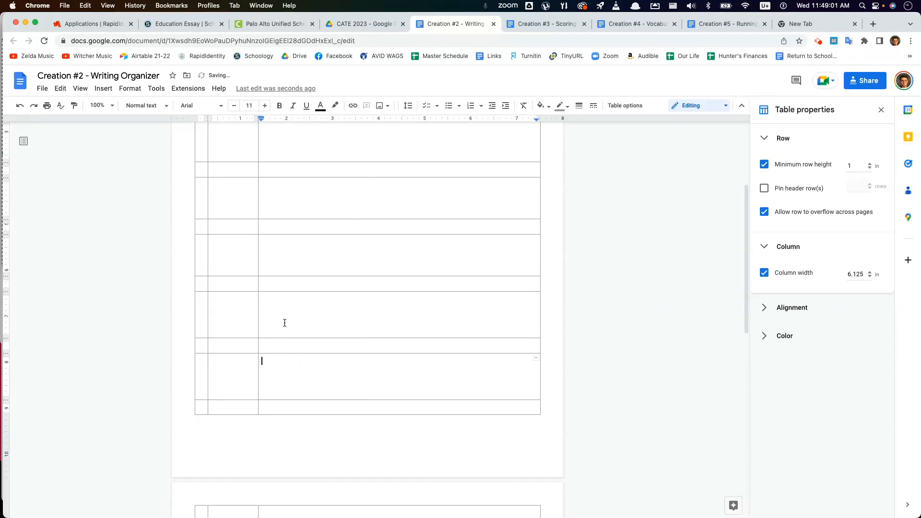
{"action": "left_click_drag", "start_coordinate": [288, 315], "coordinate": [195, 314]}
{"action": "double_click", "coordinate": [861, 164]}
{"action": "type", "text": ".96"}
{"action": "scroll", "coordinate": [232, 339], "scroll_direction": "down", "scroll_amount": 3}
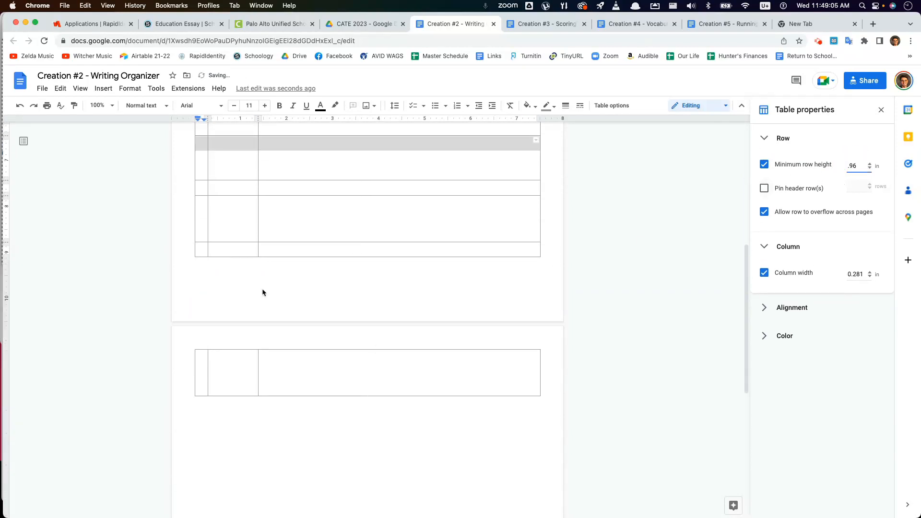
- Set the minimum row height of the lower table's eleventh row to 0.9 inch
{"action": "left_click", "coordinate": [282, 226]}
{"action": "left_click_drag", "start_coordinate": [277, 221], "coordinate": [212, 221]}
{"action": "left_click", "coordinate": [271, 221]}
{"action": "left_click_drag", "start_coordinate": [271, 220], "coordinate": [205, 216]}
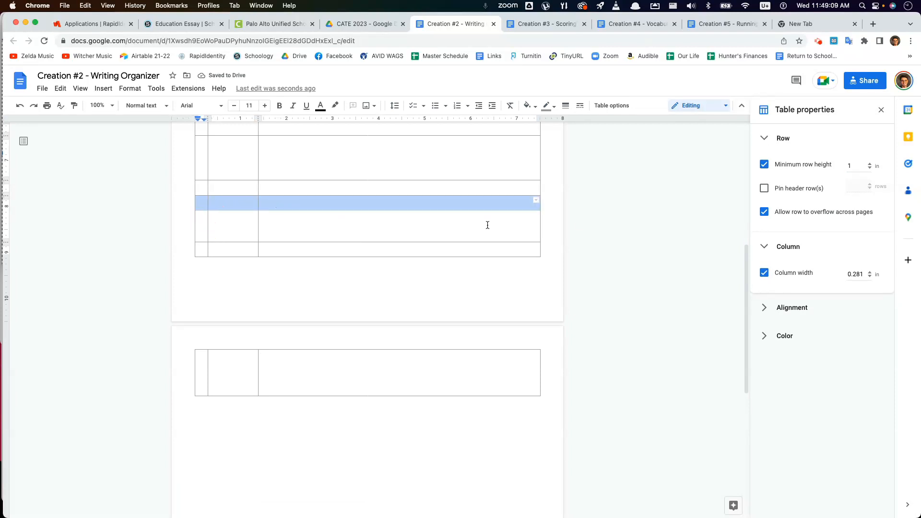
{"action": "double_click", "coordinate": [850, 165]}
{"action": "type", "text": ".9"}
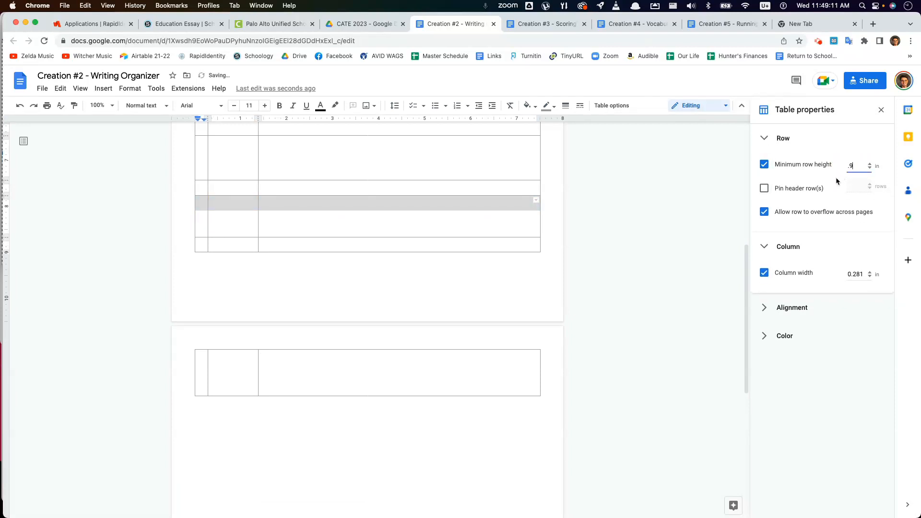
- Set the minimum row height of the lower table's last row to 0.9 inch
{"action": "left_click", "coordinate": [305, 370]}
{"action": "left_click_drag", "start_coordinate": [263, 362], "coordinate": [208, 360]}
{"action": "left_click", "coordinate": [847, 166]}
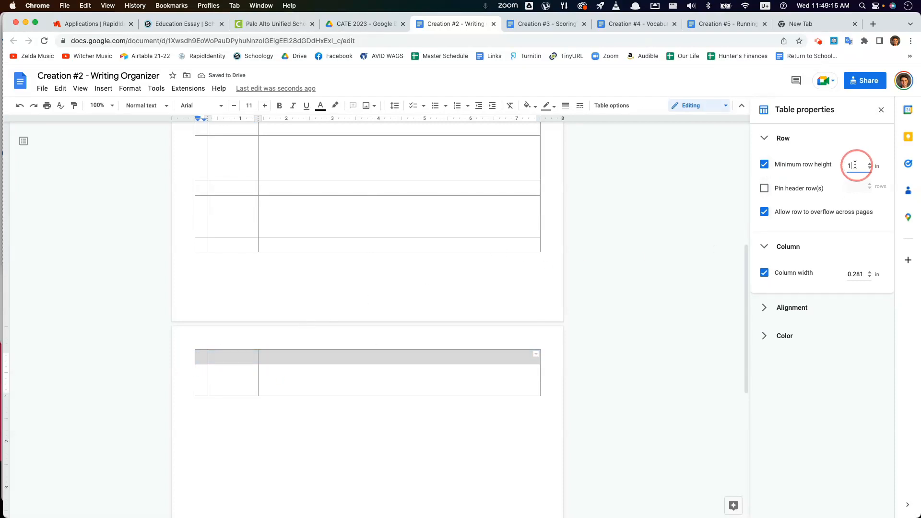
{"action": "type", "text": ".9"}
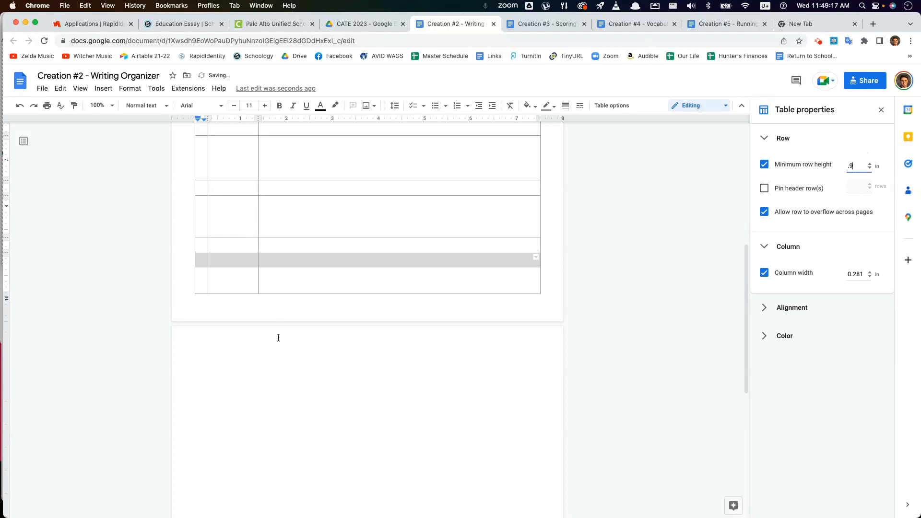
- Set the font size of the empty line after the lower table to 1
{"action": "left_click", "coordinate": [267, 374]}
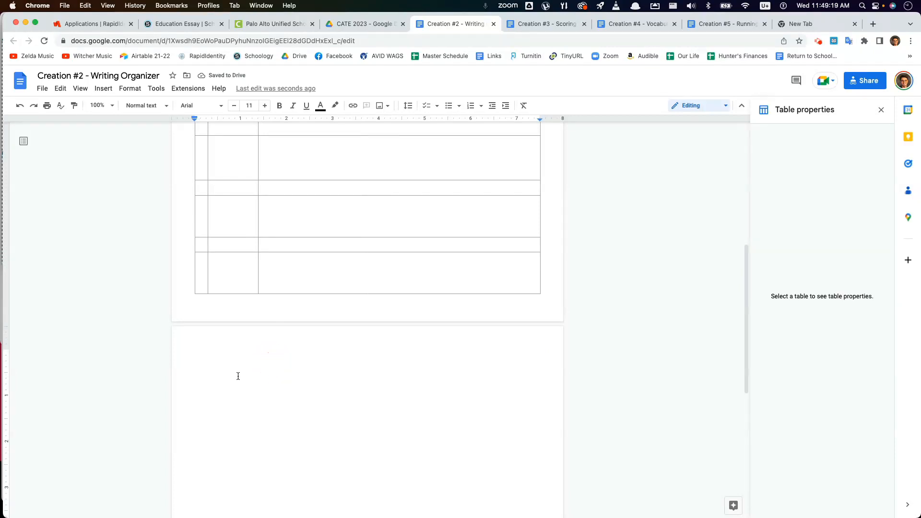
{"action": "scroll", "coordinate": [249, 400], "scroll_direction": "up", "scroll_amount": 1}
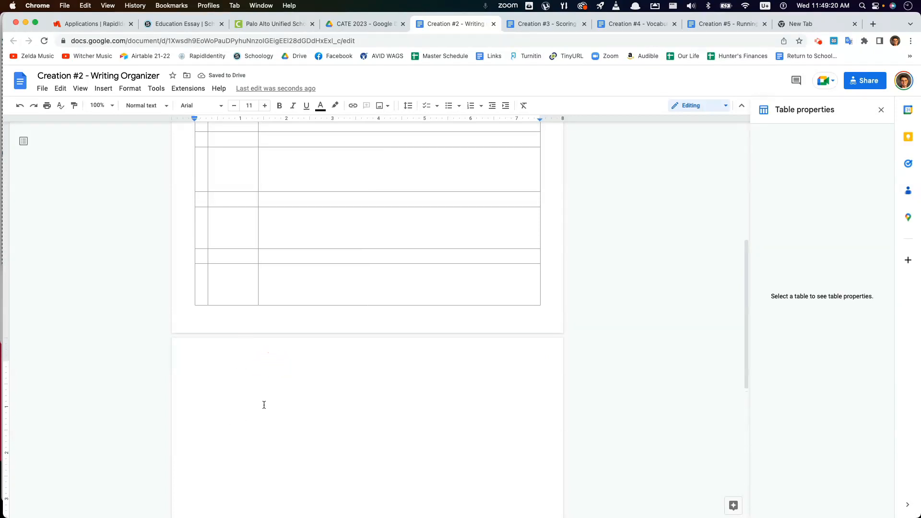
{"action": "left_click", "coordinate": [252, 106]}
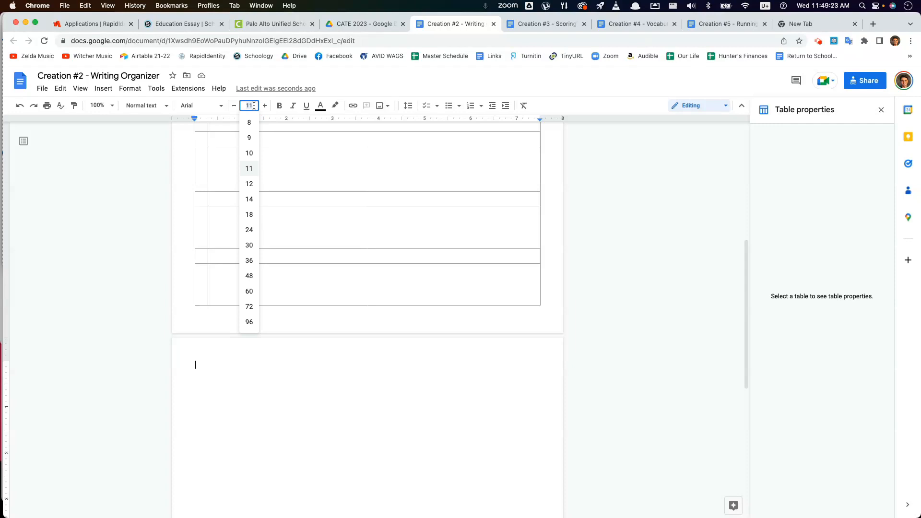
{"action": "type", "text": "1"}
{"action": "key", "text": "Return"}
{"action": "left_click", "coordinate": [218, 495]}
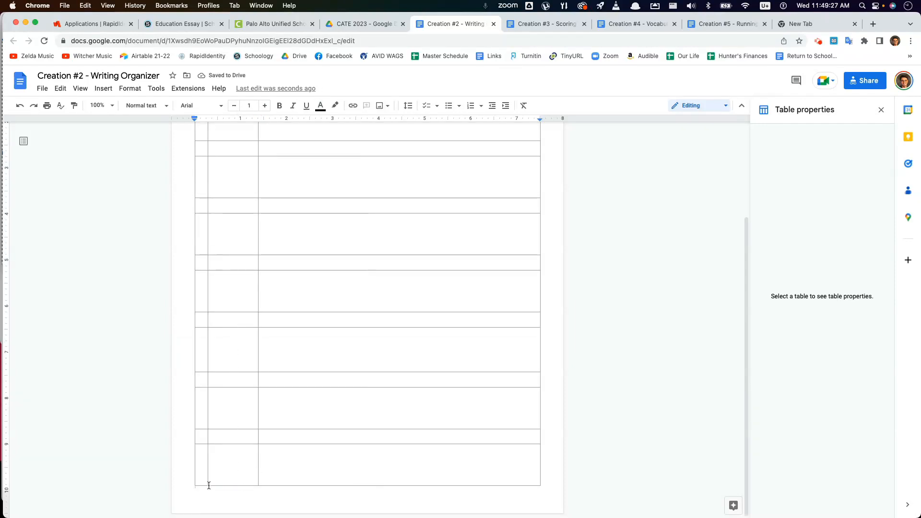
{"action": "left_click", "coordinate": [225, 471]}
{"action": "scroll", "coordinate": [225, 461], "scroll_direction": "up", "scroll_amount": 10}
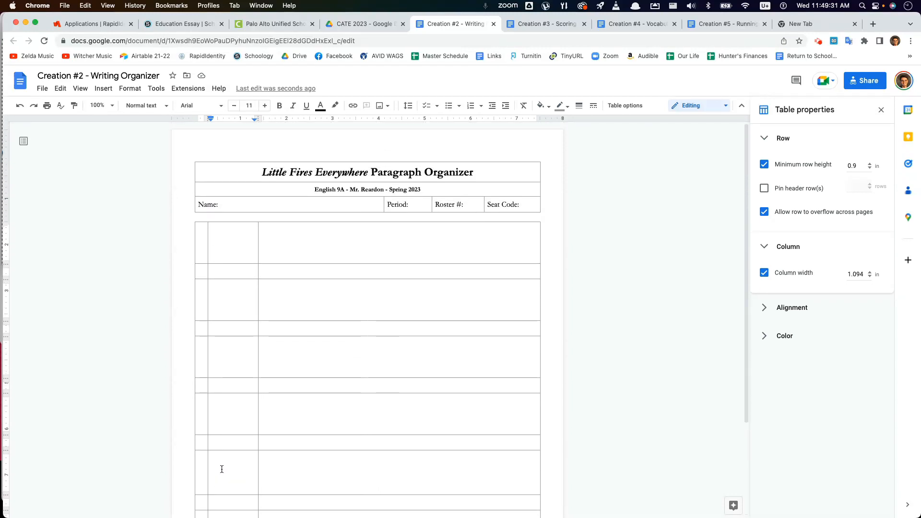
- Merge the three cells of the lower table's first row into one cell
{"action": "left_click", "coordinate": [282, 260]}
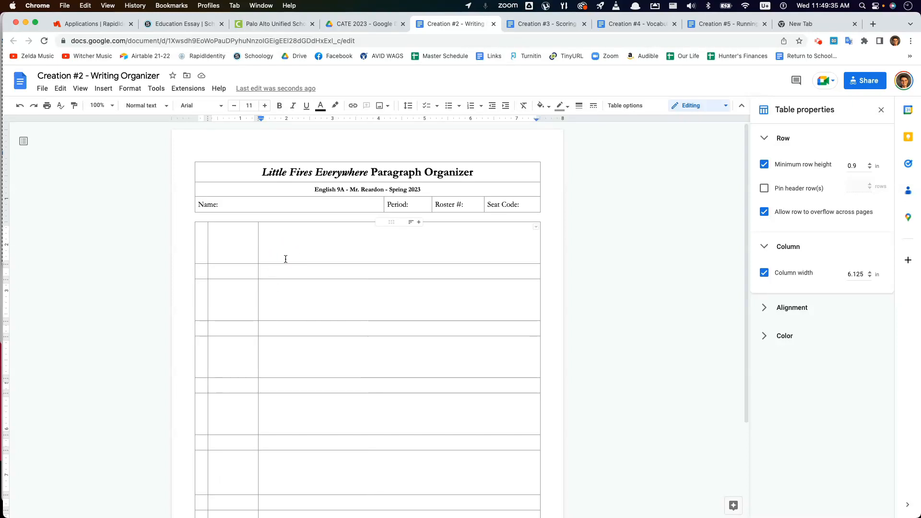
{"action": "left_click_drag", "start_coordinate": [319, 240], "coordinate": [203, 240]}
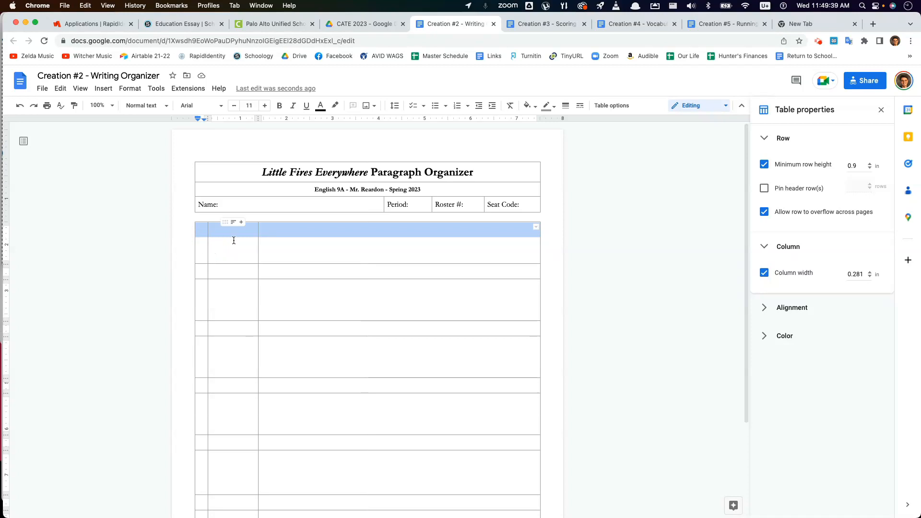
{"action": "right_click", "coordinate": [266, 243]}
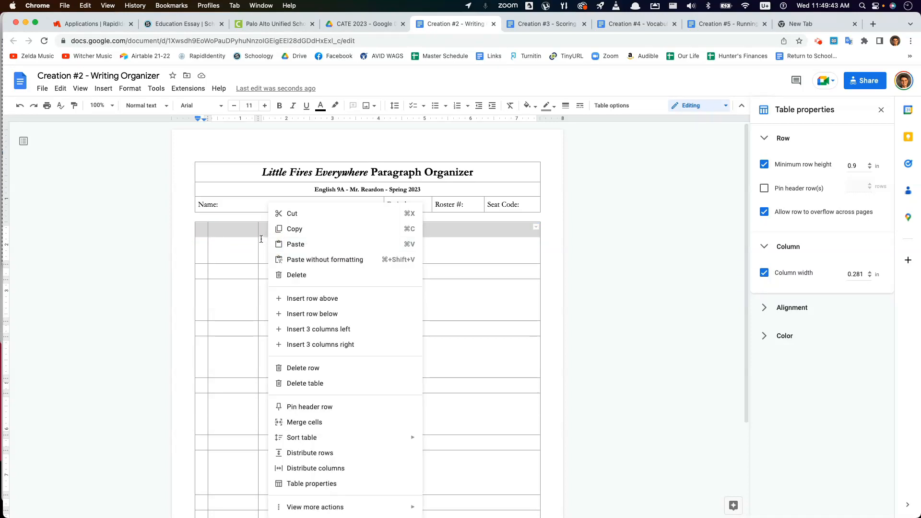
{"action": "left_click", "coordinate": [347, 424]}
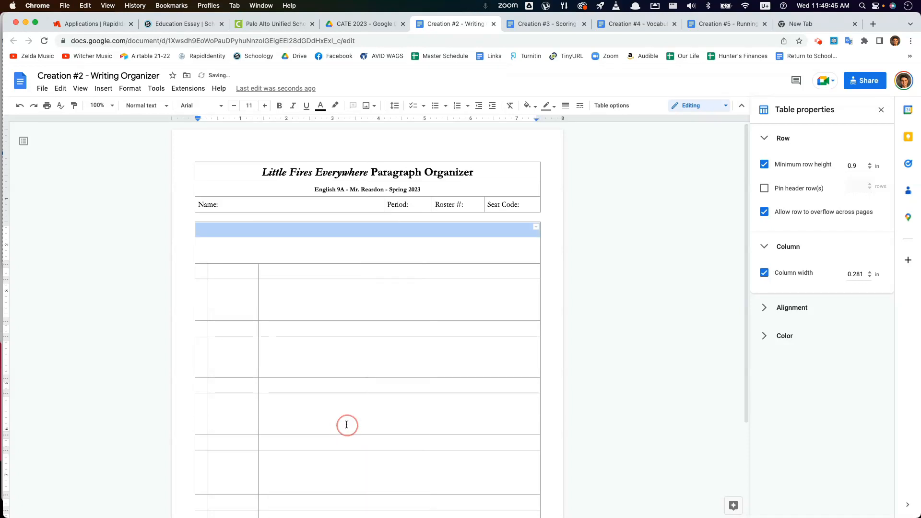
- Begin the merged first row's text with "Directions: Analyze the motif of"
{"action": "left_click", "coordinate": [265, 245]}
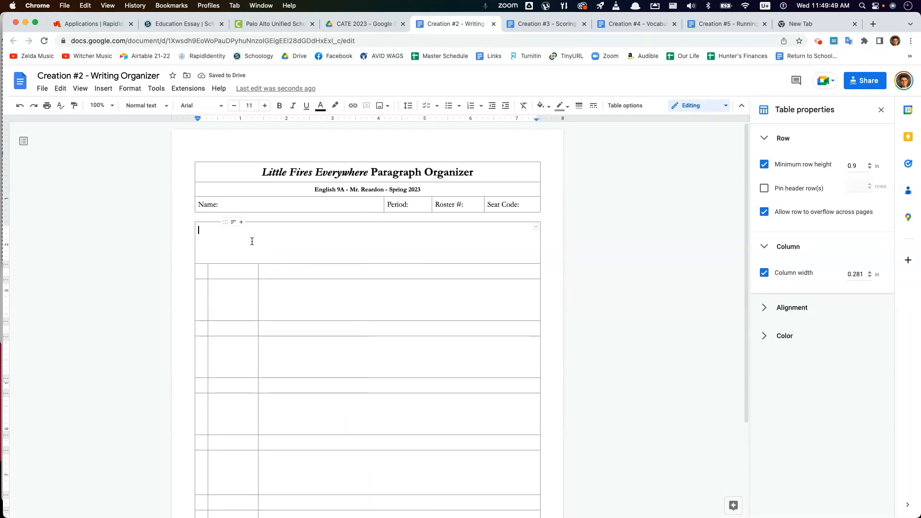
{"action": "type", "text": "Directions"}
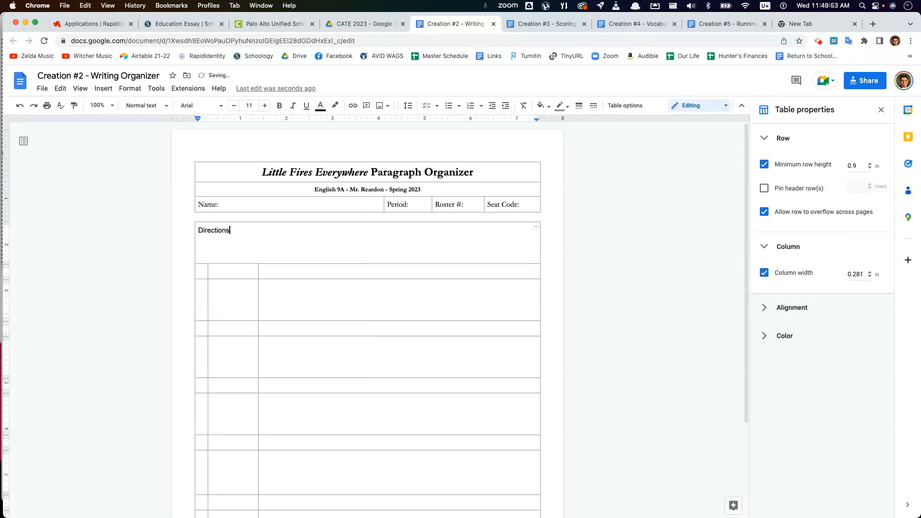
{"action": "type", "text": ": Analyze"}
{"action": "key", "text": "BackSpace"}
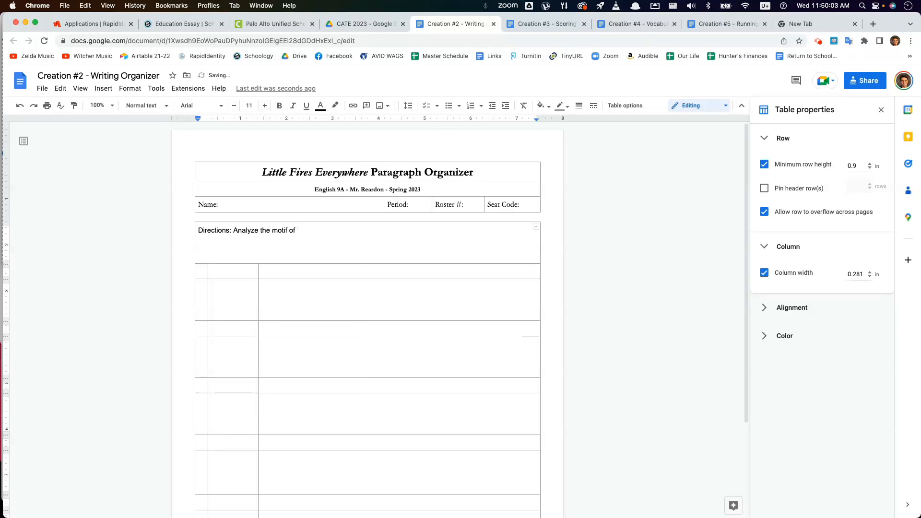
- Continue the directions with "tea (serving tea, making tea, drinking tea) in a moment of your choice in the novel" and an italic "Little Fires Everywhere."
{"action": "type", "text": "tea (serving tea, making tea, drinking"}
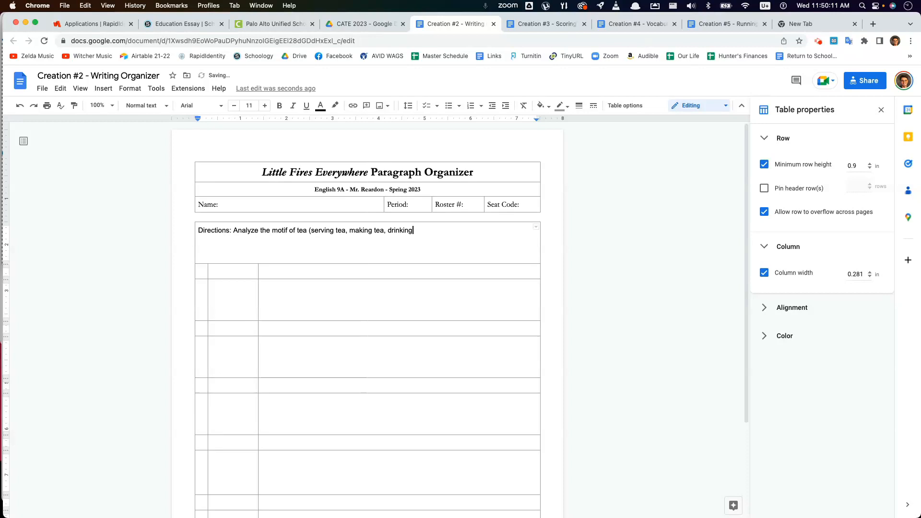
{"action": "type", "text": " tea) in a moment of your choice in the novel"}
{"action": "key", "text": "super+i"}
{"action": "type", "text": "Little Fires Everywhere"}
{"action": "key", "text": "super+i"}
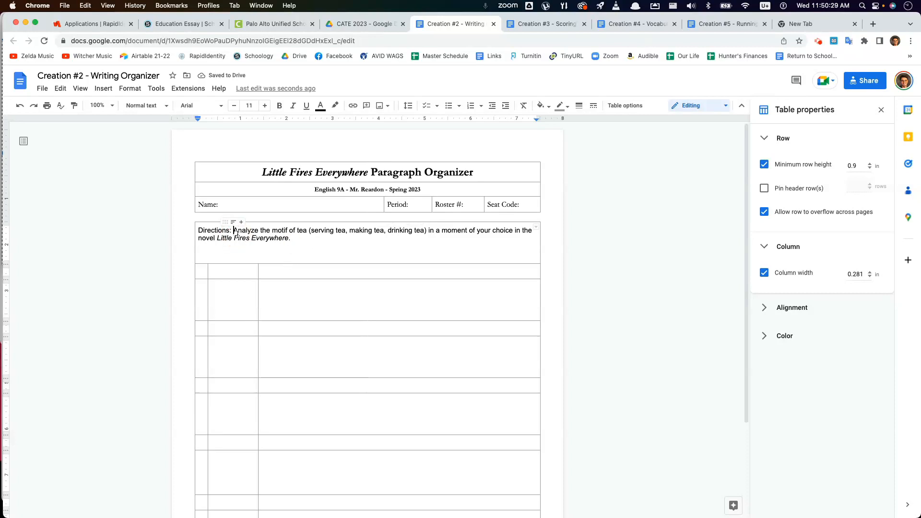
- Make the "Directions:" label bold and reduce the directions row to a minimum height of about 0.5 inches
{"action": "left_click_drag", "start_coordinate": [232, 230], "coordinate": [199, 230]}
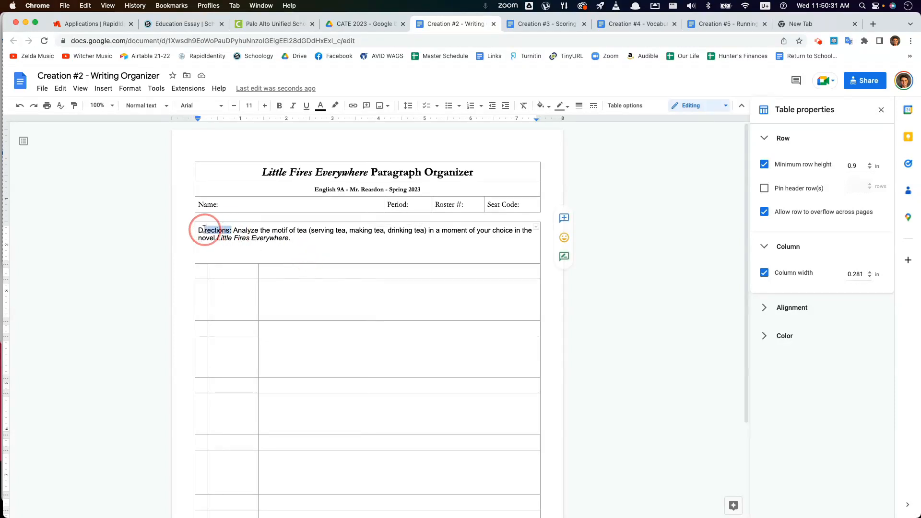
{"action": "key", "text": "super+b"}
{"action": "left_click", "coordinate": [276, 252]}
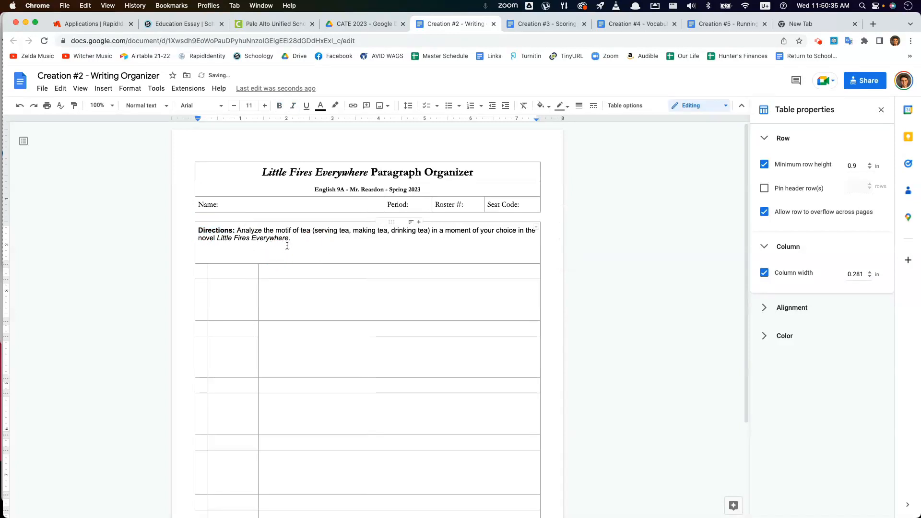
{"action": "left_click_drag", "start_coordinate": [294, 263], "coordinate": [300, 245]}
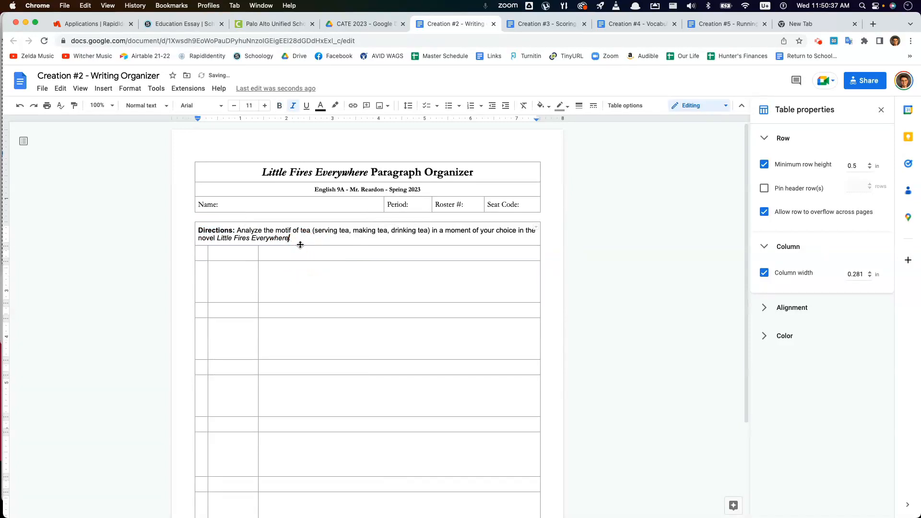
- Set the font of the whole lower table to Garamond, size 12
{"action": "left_click", "coordinate": [222, 238]}
{"action": "left_click_drag", "start_coordinate": [202, 228], "coordinate": [343, 472]}
{"action": "left_click", "coordinate": [201, 105]}
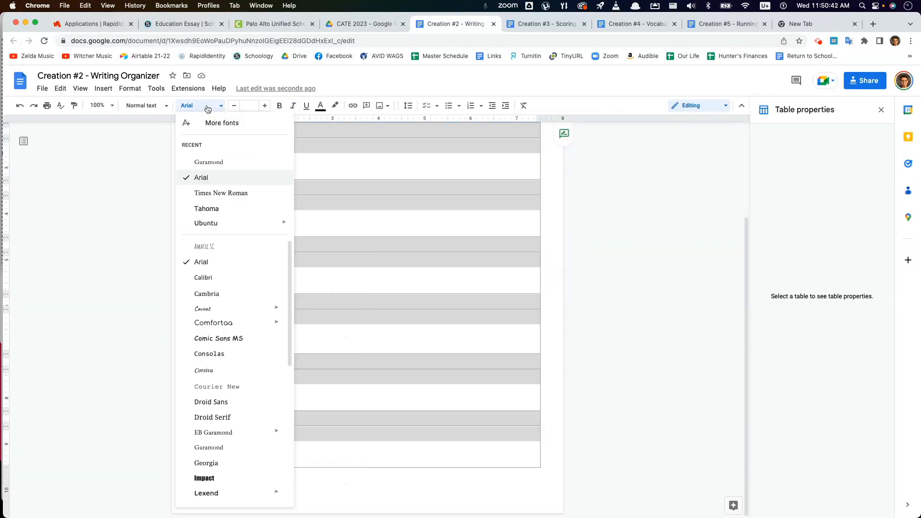
{"action": "left_click", "coordinate": [209, 159]}
{"action": "left_click", "coordinate": [251, 105]}
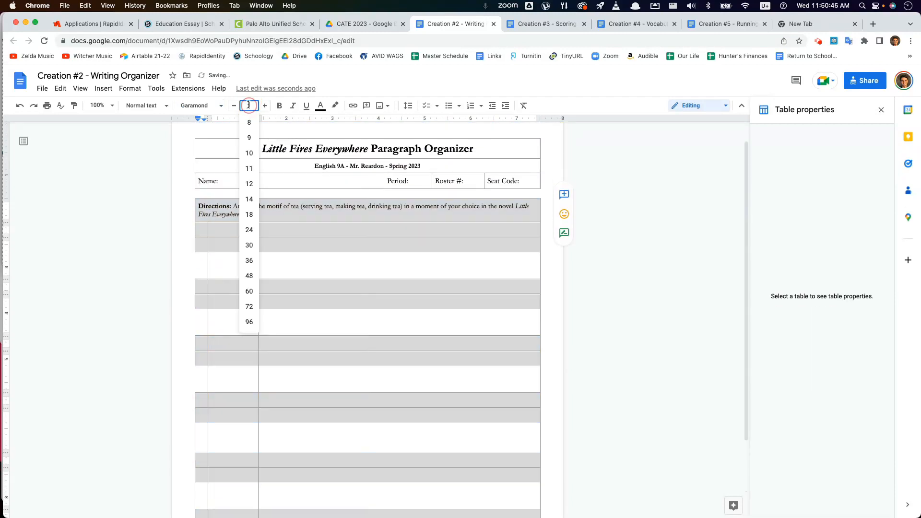
{"action": "key", "text": "Return"}
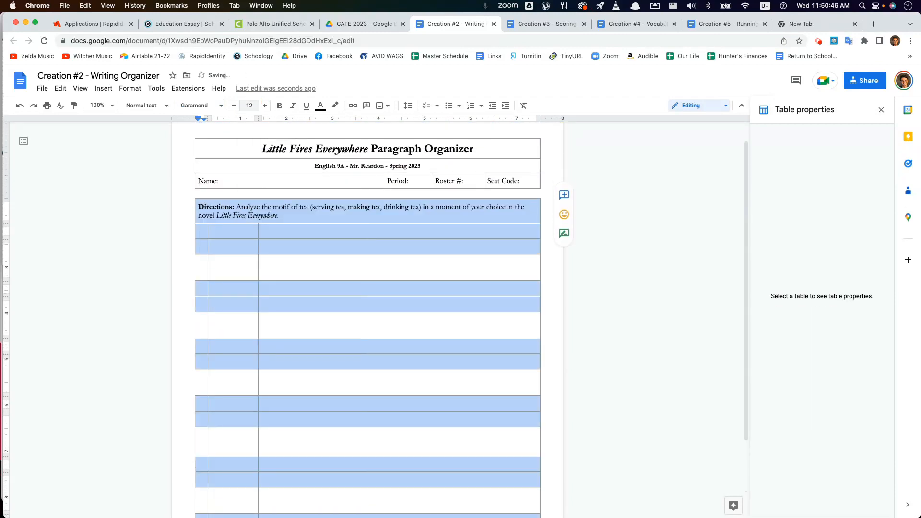
- Enlarge the directions row to a minimum height of about 0.656 inches
{"action": "left_click", "coordinate": [296, 229]}
{"action": "left_click_drag", "start_coordinate": [301, 224], "coordinate": [302, 234]}
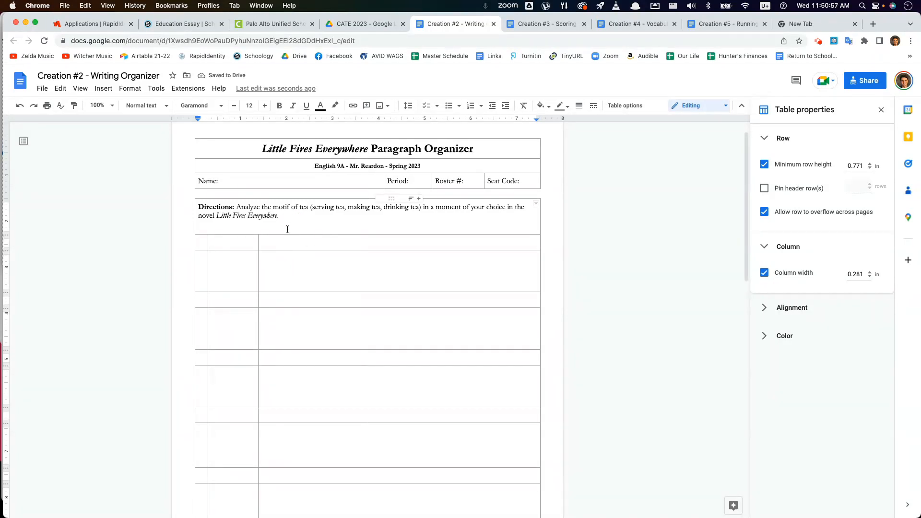
{"action": "left_click_drag", "start_coordinate": [301, 235], "coordinate": [302, 229]}
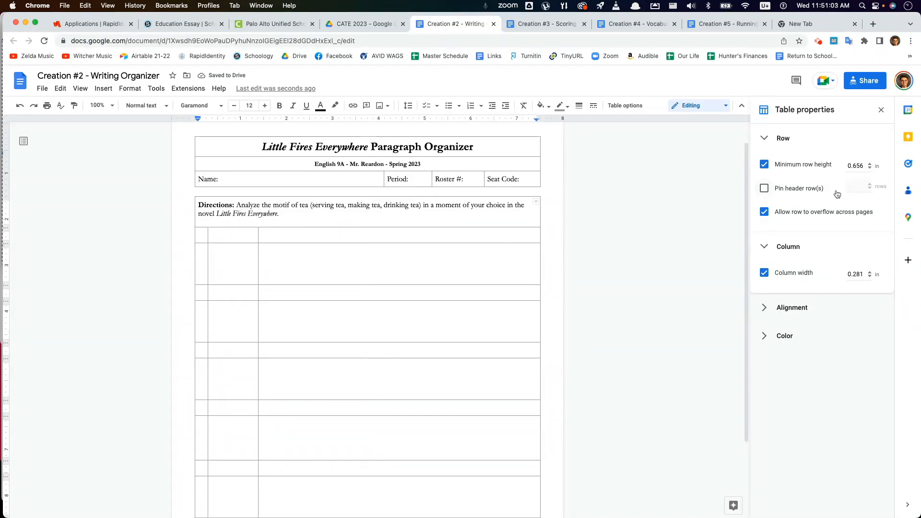
- Set the cell vertical alignment of the directions row to Middle
{"action": "left_click", "coordinate": [769, 143]}
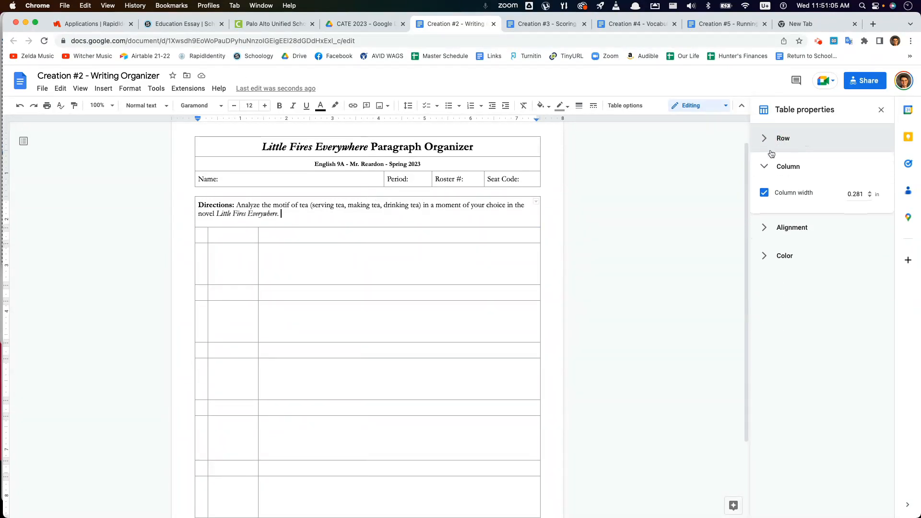
{"action": "left_click", "coordinate": [792, 169]}
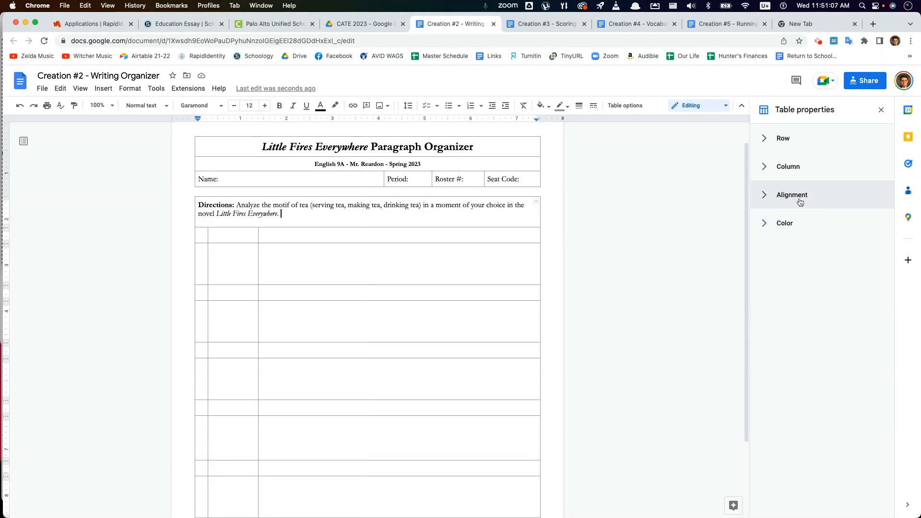
{"action": "left_click", "coordinate": [881, 110]}
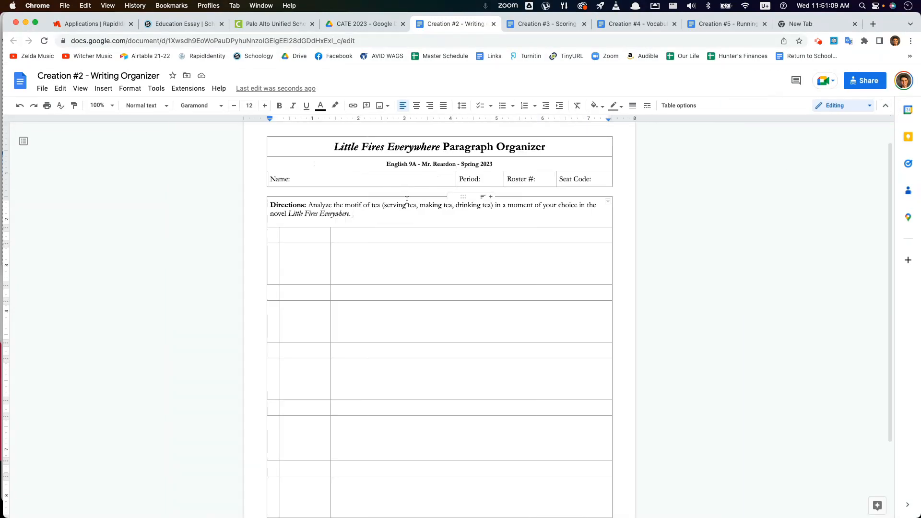
{"action": "right_click", "coordinate": [357, 216]}
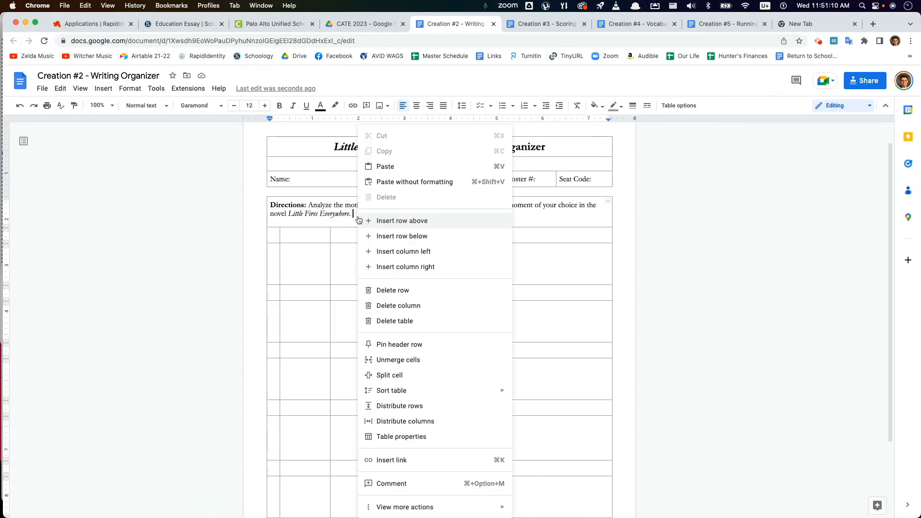
{"action": "left_click", "coordinate": [444, 438]}
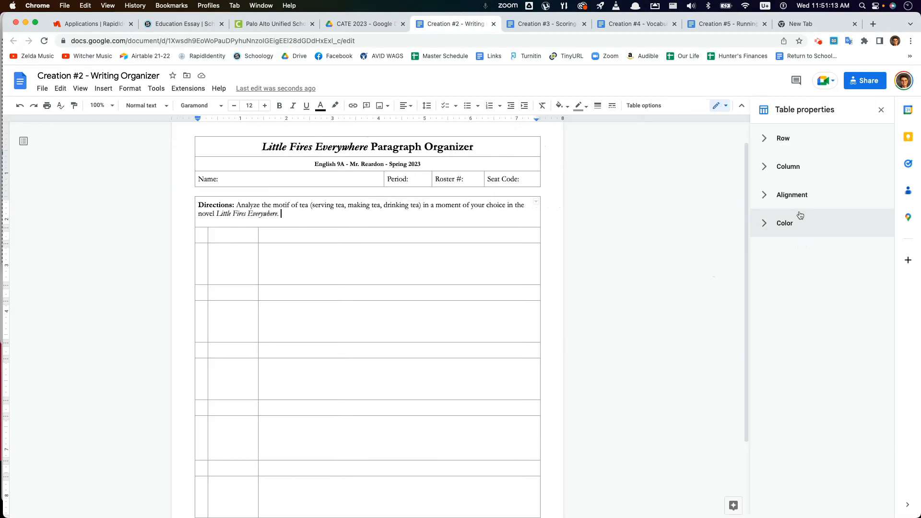
{"action": "left_click", "coordinate": [797, 198]}
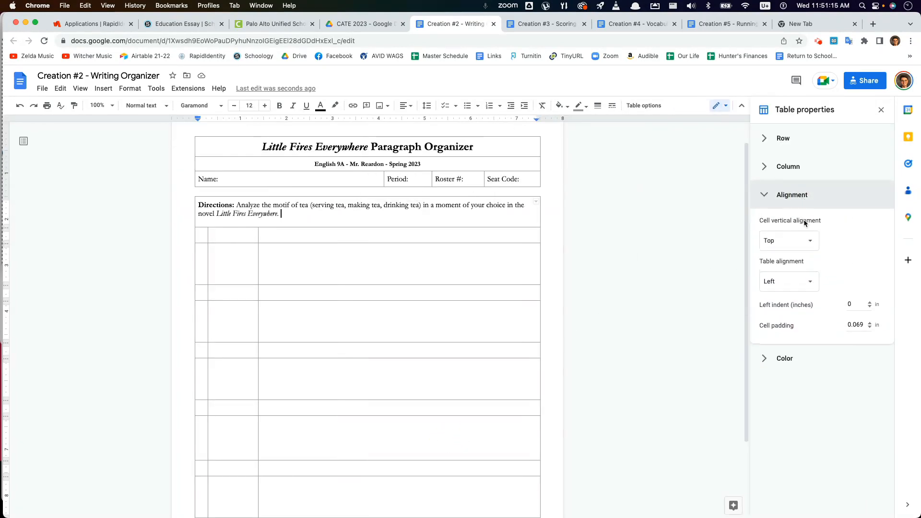
{"action": "left_click", "coordinate": [792, 246]}
{"action": "left_click", "coordinate": [785, 255]}
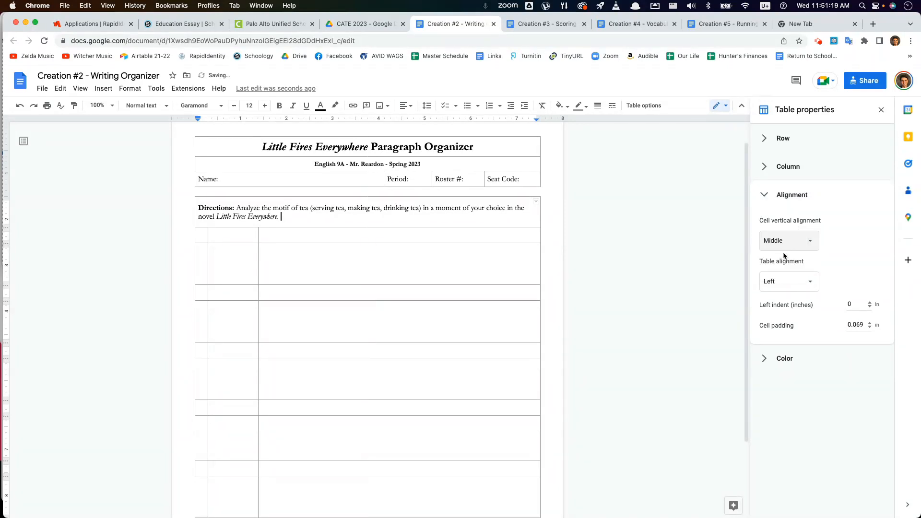
{"action": "left_click", "coordinate": [881, 110]}
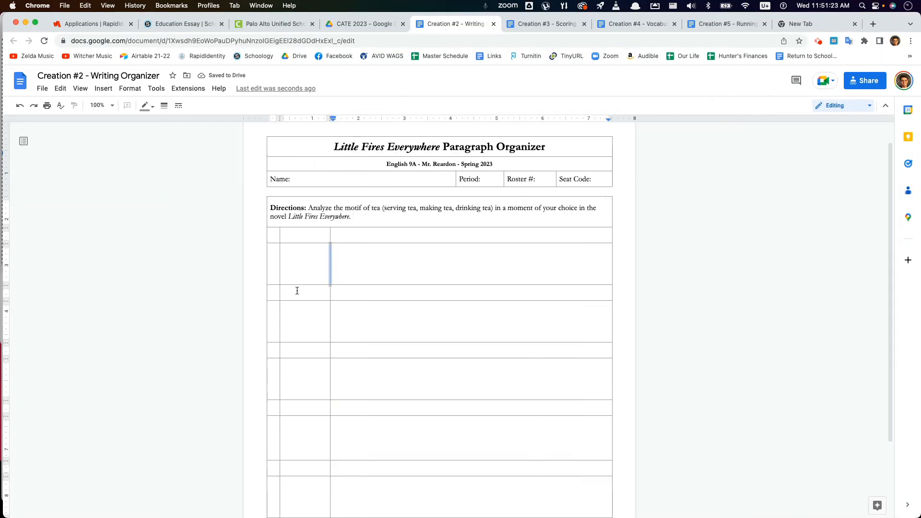
- Set the cell vertical alignment of all twelve rows below the directions to Middle
{"action": "left_click", "coordinate": [286, 239]}
{"action": "left_click_drag", "start_coordinate": [273, 239], "coordinate": [359, 327]}
{"action": "right_click", "coordinate": [354, 307]}
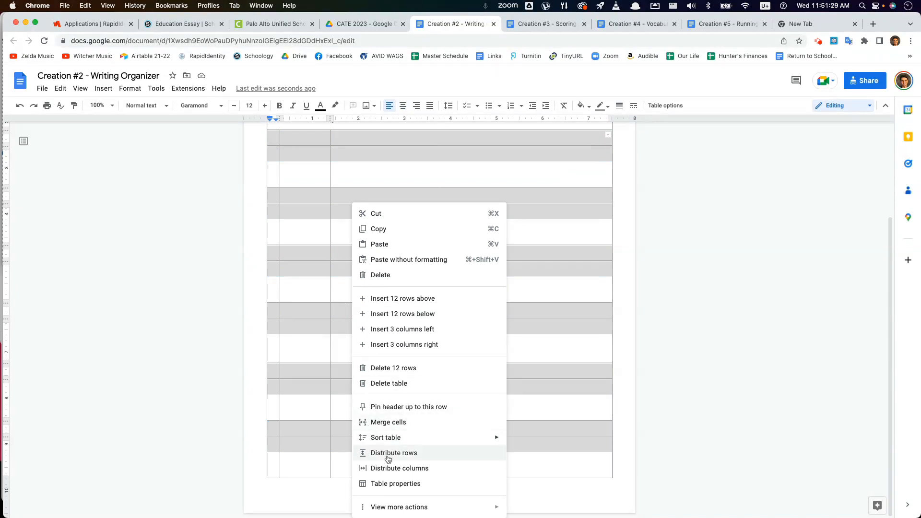
{"action": "left_click", "coordinate": [389, 483]}
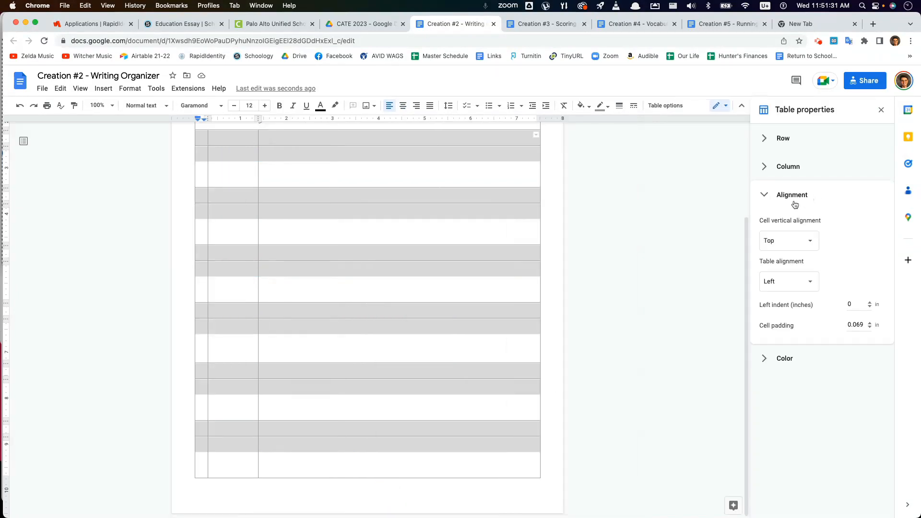
{"action": "left_click", "coordinate": [793, 240]}
{"action": "left_click", "coordinate": [784, 254]}
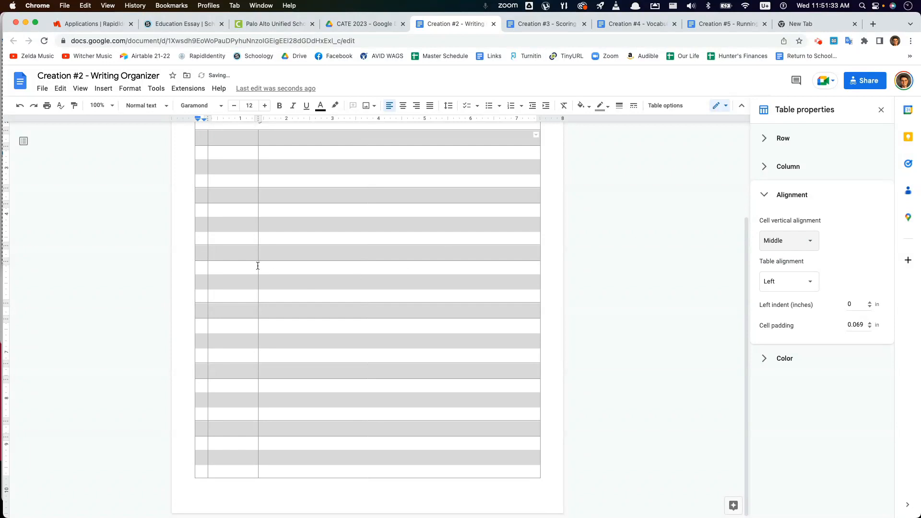
{"action": "left_click", "coordinate": [271, 255]}
{"action": "scroll", "coordinate": [258, 274], "scroll_direction": "up", "scroll_amount": 3}
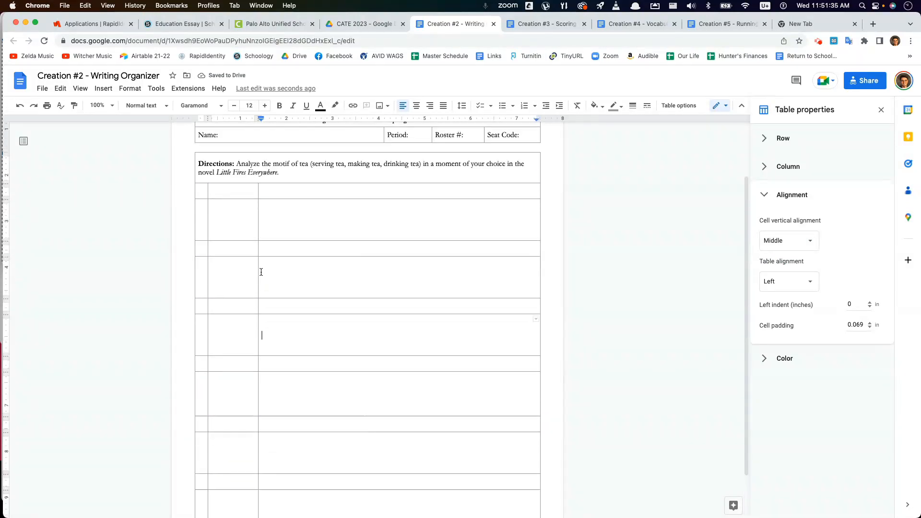
- Set the document zoom to 200% and close the table properties
{"action": "left_click", "coordinate": [223, 287]}
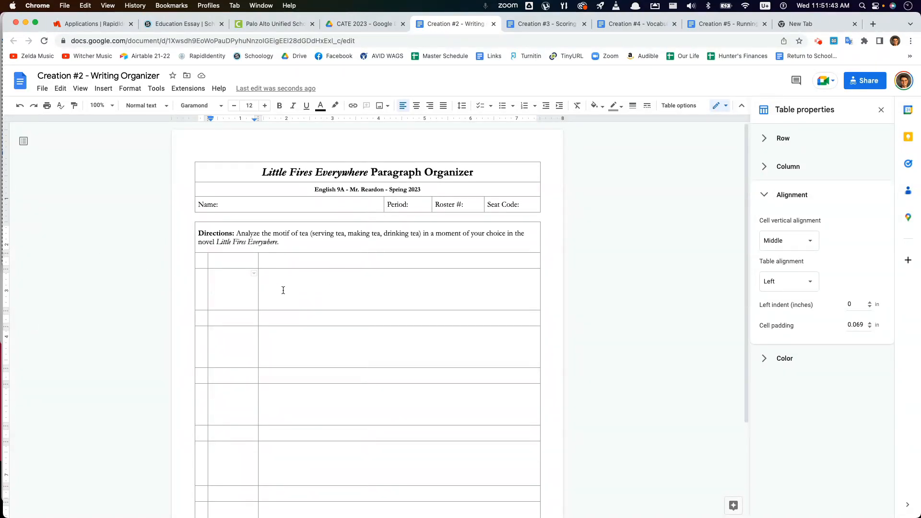
{"action": "left_click", "coordinate": [110, 107]}
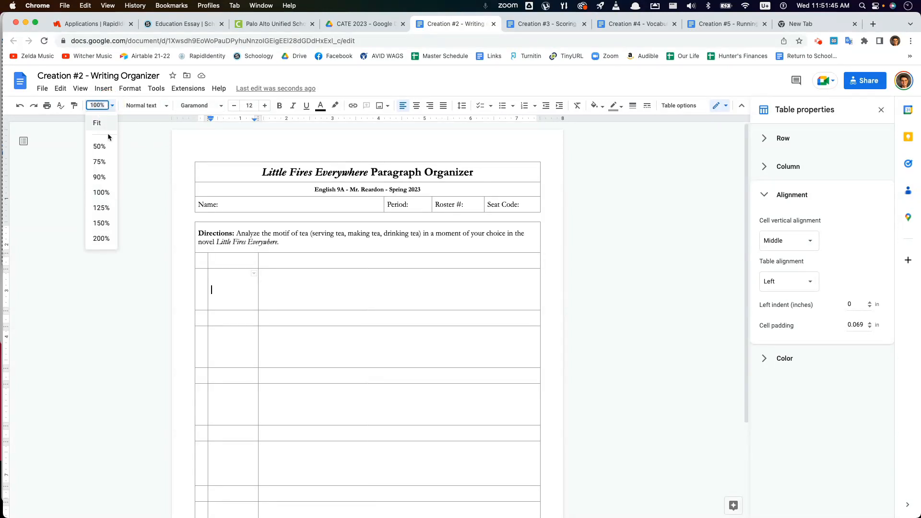
{"action": "left_click", "coordinate": [101, 238]}
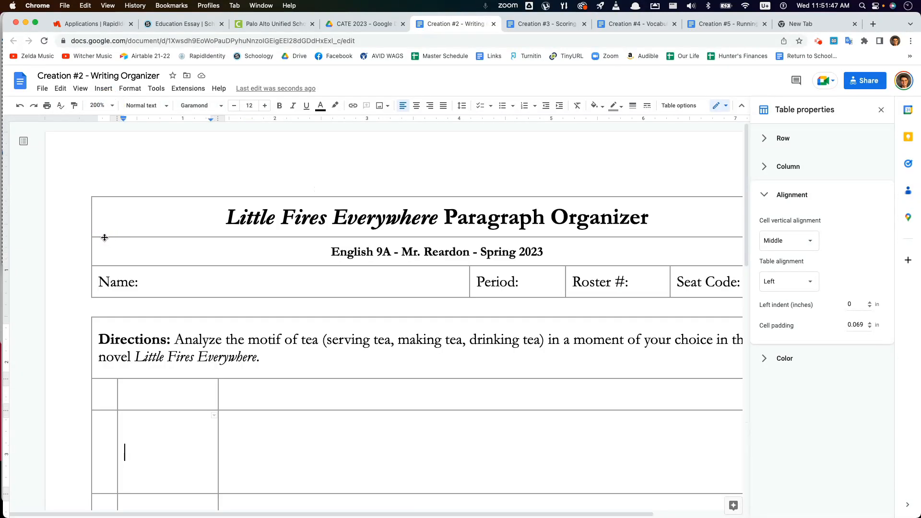
{"action": "left_click", "coordinate": [881, 109]}
{"action": "scroll", "coordinate": [183, 235], "scroll_direction": "up", "scroll_amount": 3}
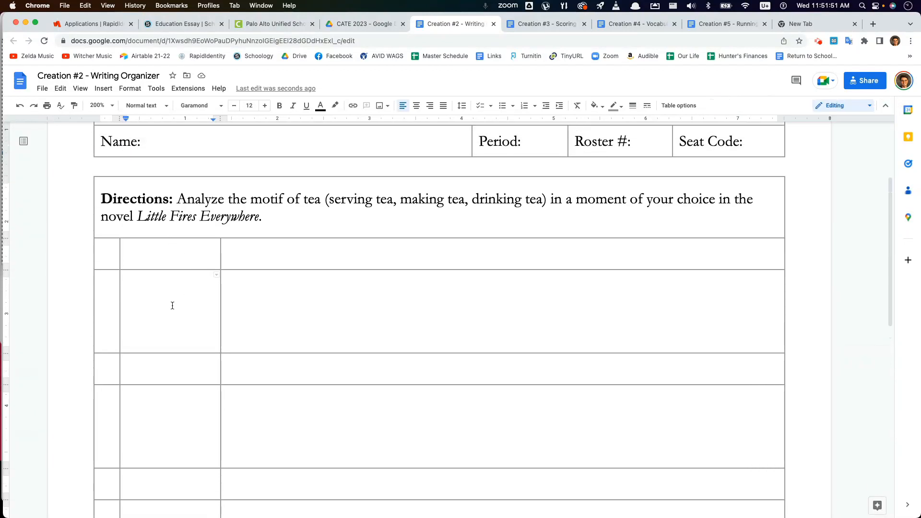
{"action": "scroll", "coordinate": [134, 334], "scroll_direction": "down", "scroll_amount": 3}
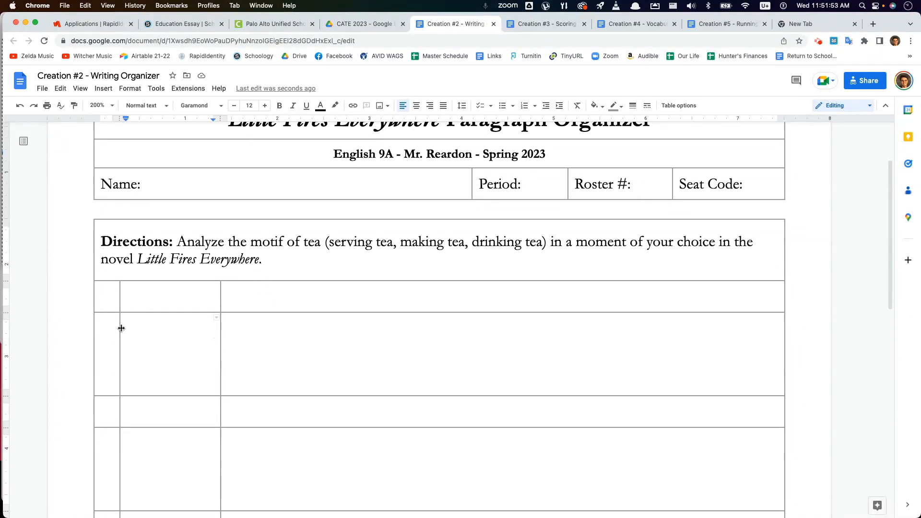
- Merge the first short row's cell with the tall row's cell beneath it, in the first column and again in the second column
{"action": "left_click_drag", "start_coordinate": [109, 224], "coordinate": [107, 261]}
{"action": "left_click", "coordinate": [161, 258]}
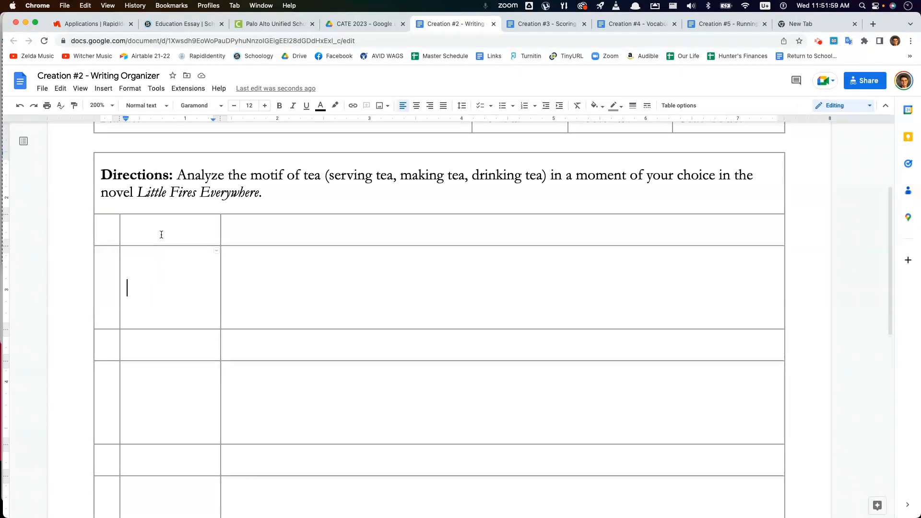
{"action": "left_click_drag", "start_coordinate": [160, 232], "coordinate": [143, 244]}
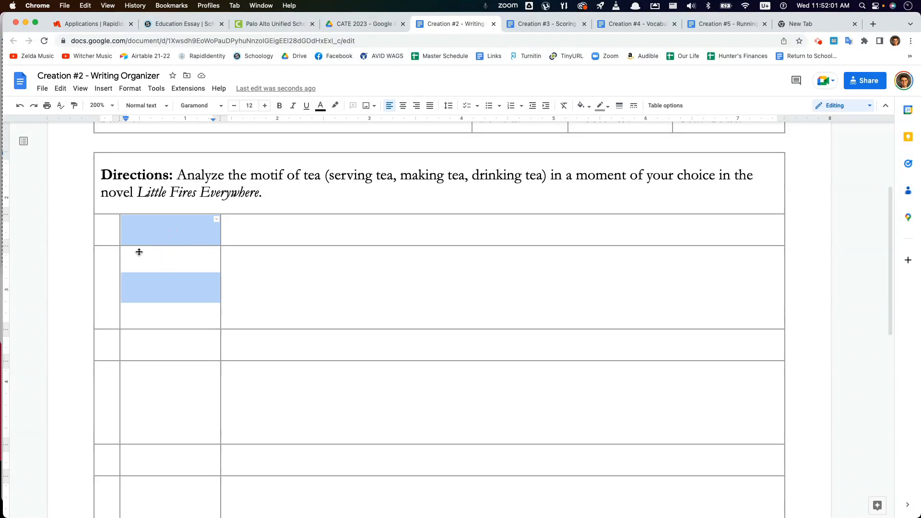
{"action": "left_click", "coordinate": [151, 271]}
{"action": "left_click_drag", "start_coordinate": [111, 239], "coordinate": [109, 265]}
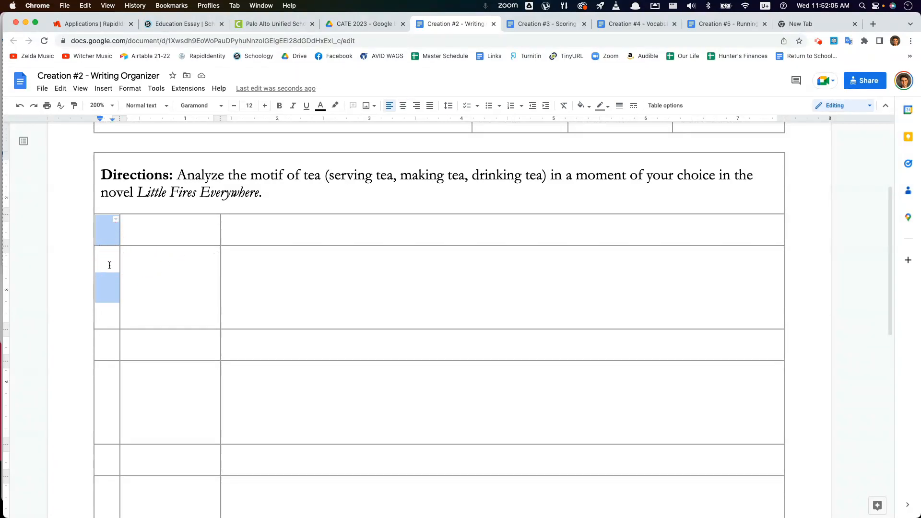
{"action": "right_click", "coordinate": [110, 266]}
{"action": "left_click", "coordinate": [167, 423]}
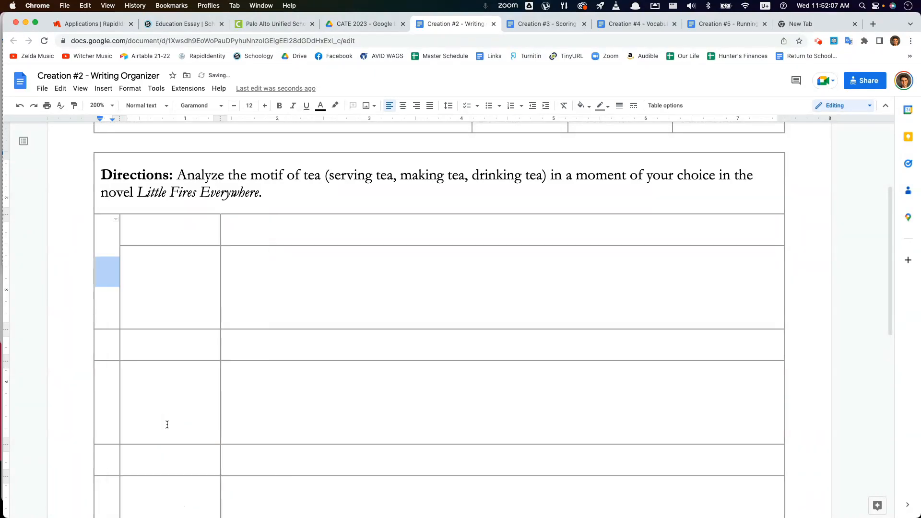
{"action": "left_click_drag", "start_coordinate": [150, 235], "coordinate": [148, 259]}
{"action": "right_click", "coordinate": [150, 262]}
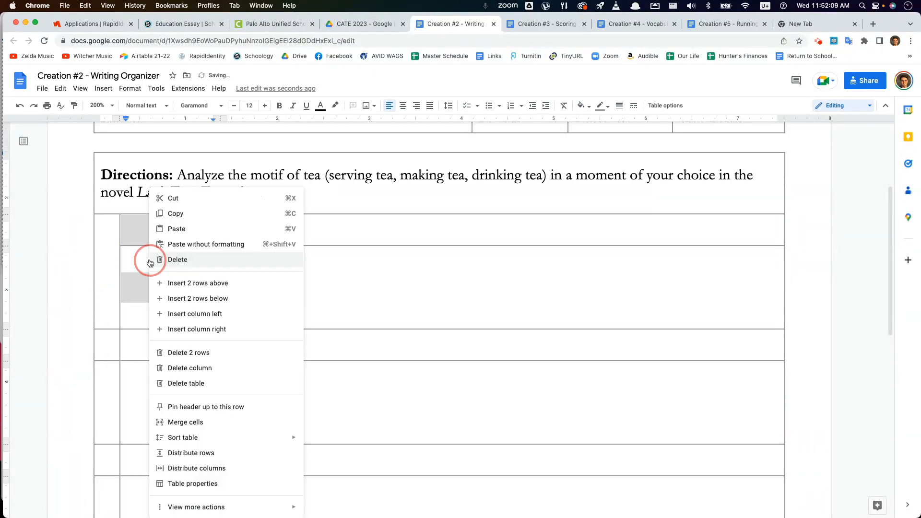
{"action": "left_click", "coordinate": [187, 423]}
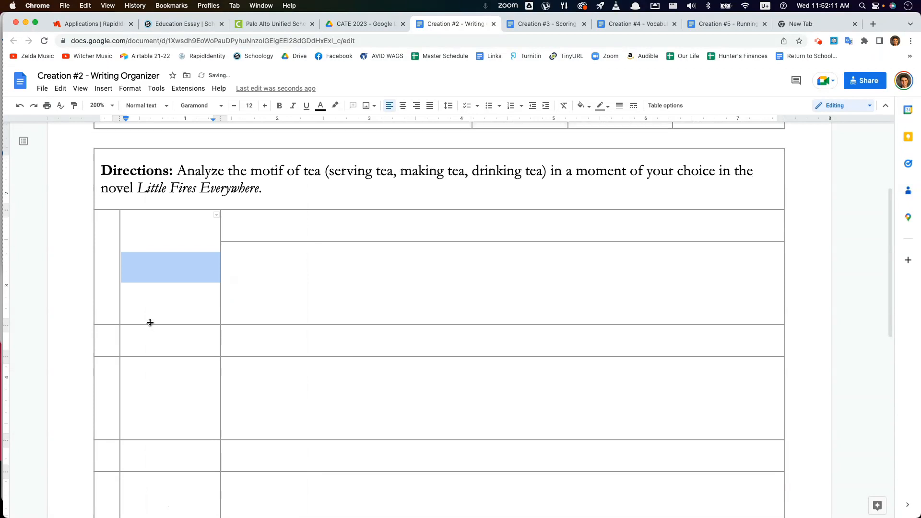
- Merge the second short-and-tall row pair's cells vertically in the first column and again in the second column
{"action": "scroll", "coordinate": [150, 323], "scroll_direction": "down", "scroll_amount": 3}
{"action": "left_click", "coordinate": [153, 322]}
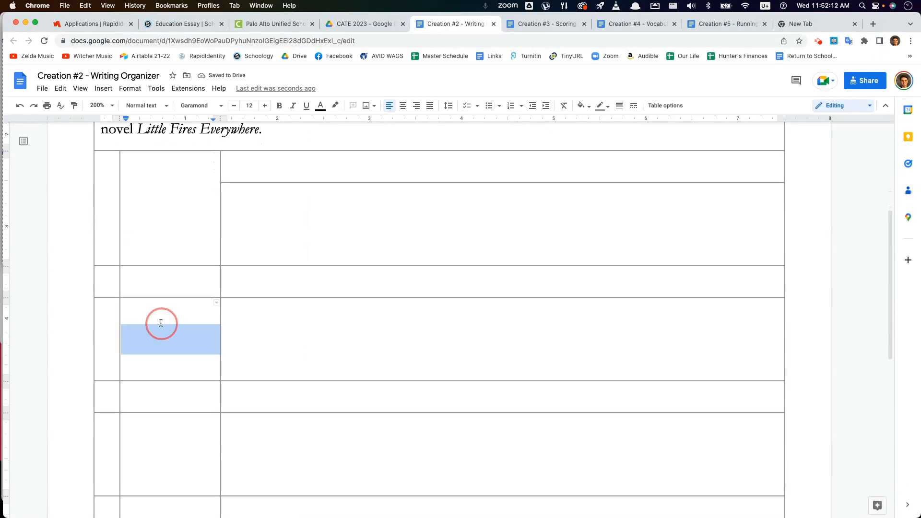
{"action": "left_click_drag", "start_coordinate": [109, 291], "coordinate": [107, 315]}
{"action": "right_click", "coordinate": [107, 314]}
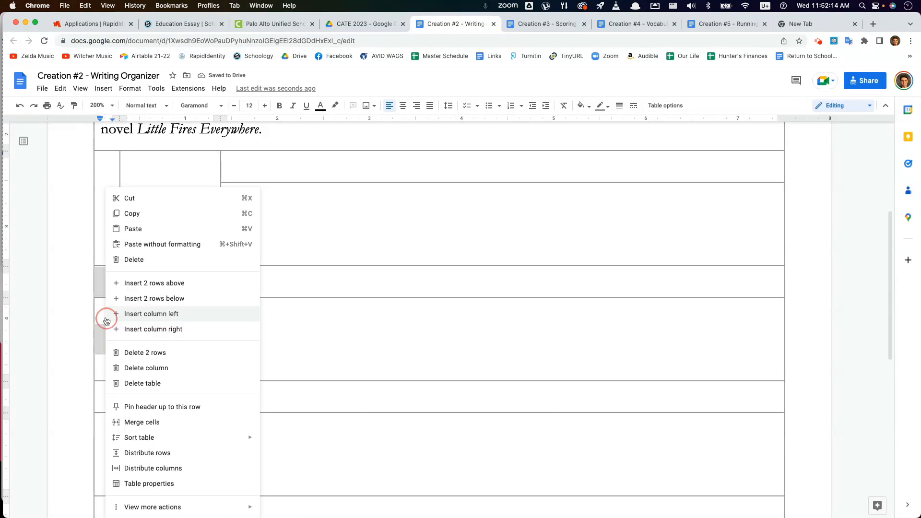
{"action": "left_click", "coordinate": [152, 422]}
{"action": "left_click", "coordinate": [151, 307]}
{"action": "left_click_drag", "start_coordinate": [151, 289], "coordinate": [151, 312]}
{"action": "right_click", "coordinate": [151, 313]}
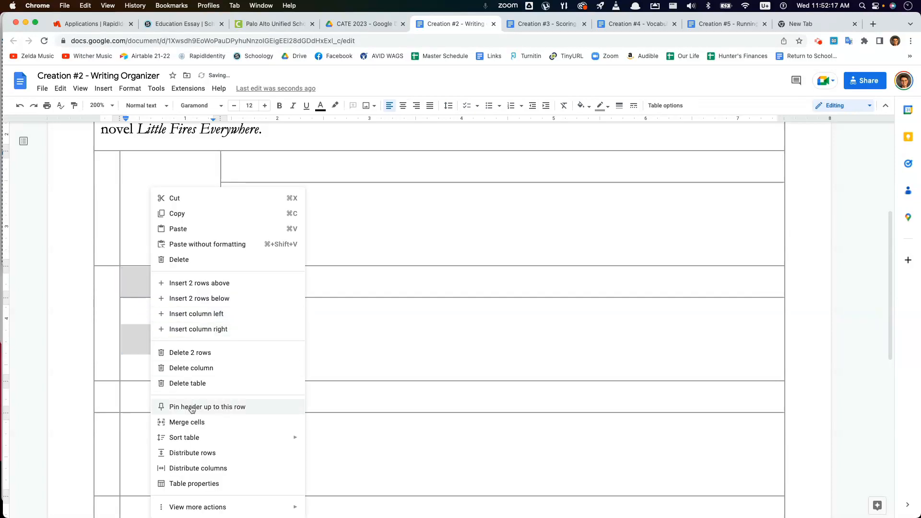
{"action": "left_click", "coordinate": [187, 422]}
- Merge the third short-and-tall row pair's cells vertically in the first column and again in the second column
{"action": "scroll", "coordinate": [169, 364], "scroll_direction": "down", "scroll_amount": 5}
{"action": "left_click", "coordinate": [120, 325]}
{"action": "left_click_drag", "start_coordinate": [115, 257], "coordinate": [107, 273]}
{"action": "right_click", "coordinate": [107, 274]}
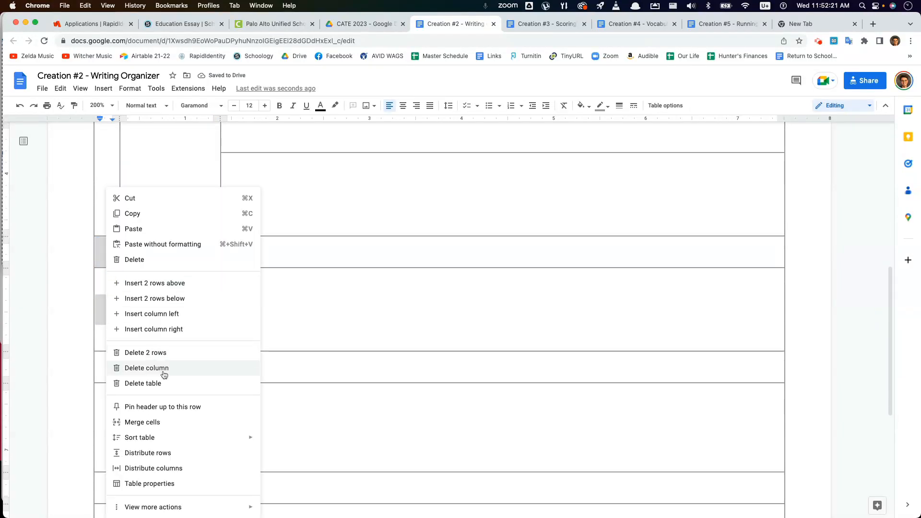
{"action": "left_click", "coordinate": [159, 422]}
{"action": "left_click_drag", "start_coordinate": [157, 253], "coordinate": [157, 311]}
{"action": "right_click", "coordinate": [157, 312]}
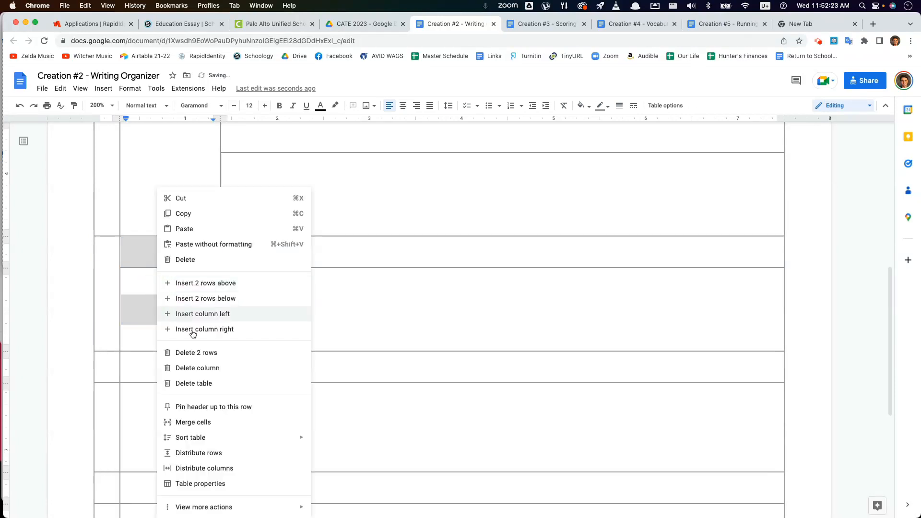
{"action": "left_click", "coordinate": [192, 422]}
- Merge the fourth row pair's cells vertically in both the first and the second column
{"action": "scroll", "coordinate": [144, 364], "scroll_direction": "down", "scroll_amount": 4}
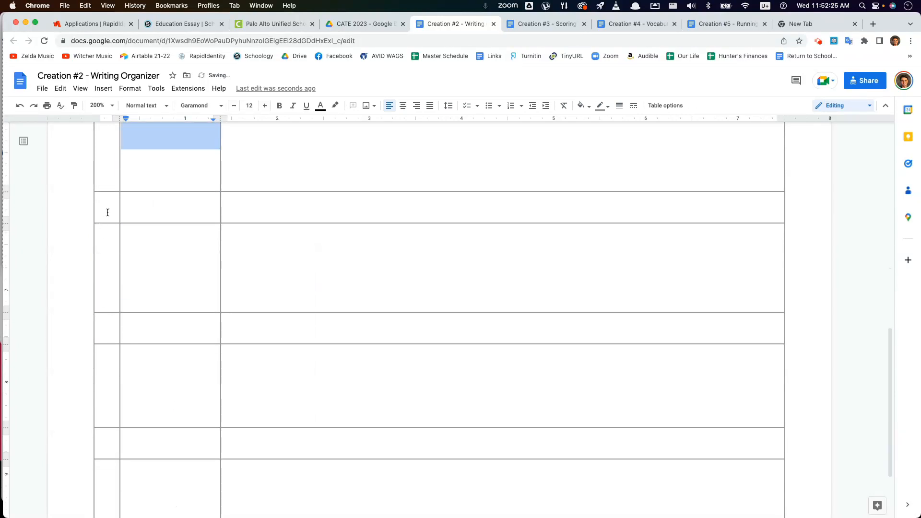
{"action": "left_click_drag", "start_coordinate": [107, 209], "coordinate": [108, 259]}
{"action": "right_click", "coordinate": [107, 259]}
{"action": "left_click", "coordinate": [170, 477]}
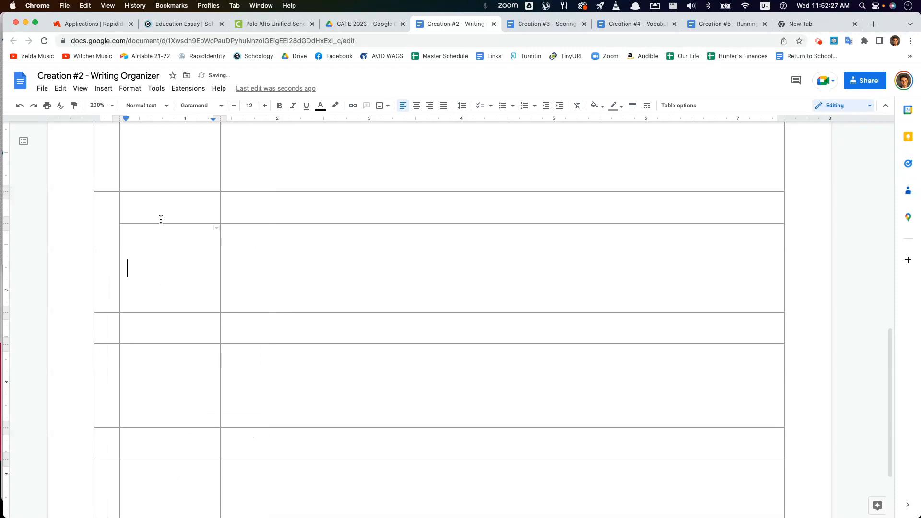
{"action": "left_click_drag", "start_coordinate": [162, 232], "coordinate": [161, 201]}
{"action": "right_click", "coordinate": [162, 235]}
{"action": "left_click", "coordinate": [204, 476]}
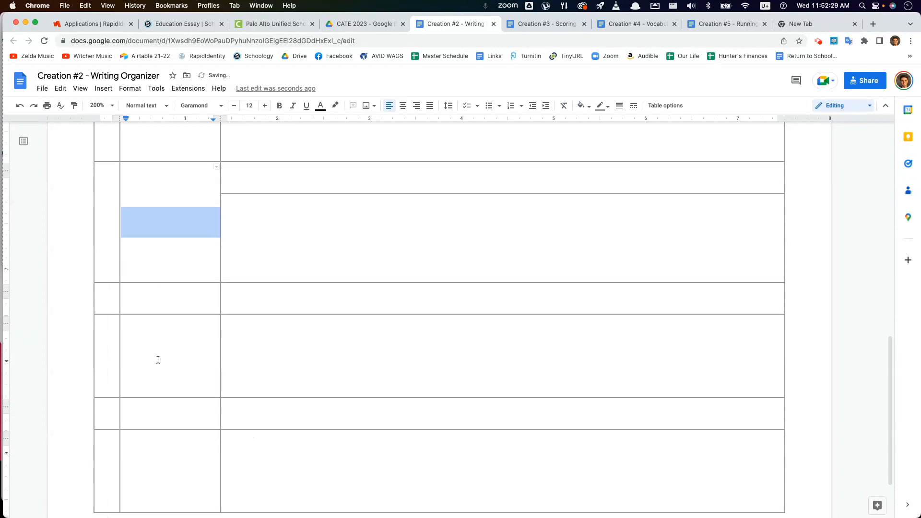
- Merge the short and tall cells of the fifth row pair in the first column, and likewise in the second column
{"action": "left_click_drag", "start_coordinate": [111, 294], "coordinate": [110, 284]}
{"action": "right_click", "coordinate": [111, 283]}
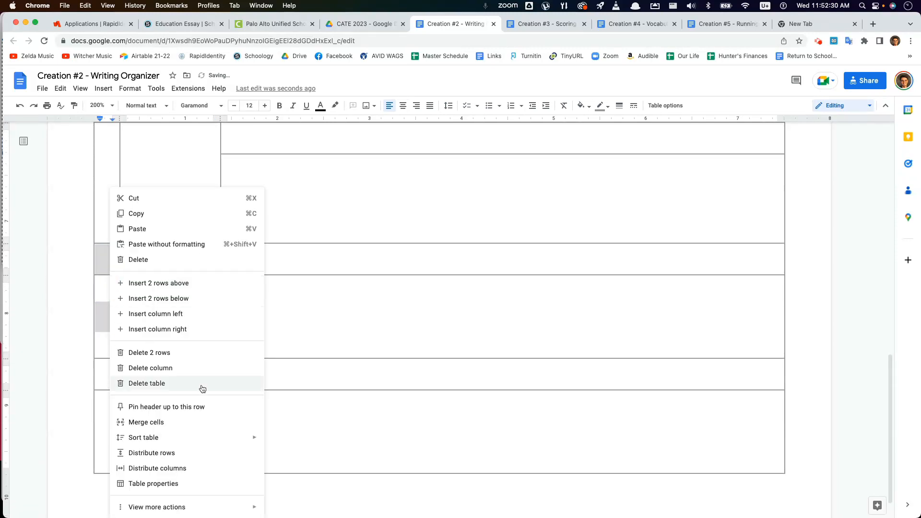
{"action": "left_click", "coordinate": [168, 428]}
{"action": "left_click_drag", "start_coordinate": [146, 308], "coordinate": [165, 293]}
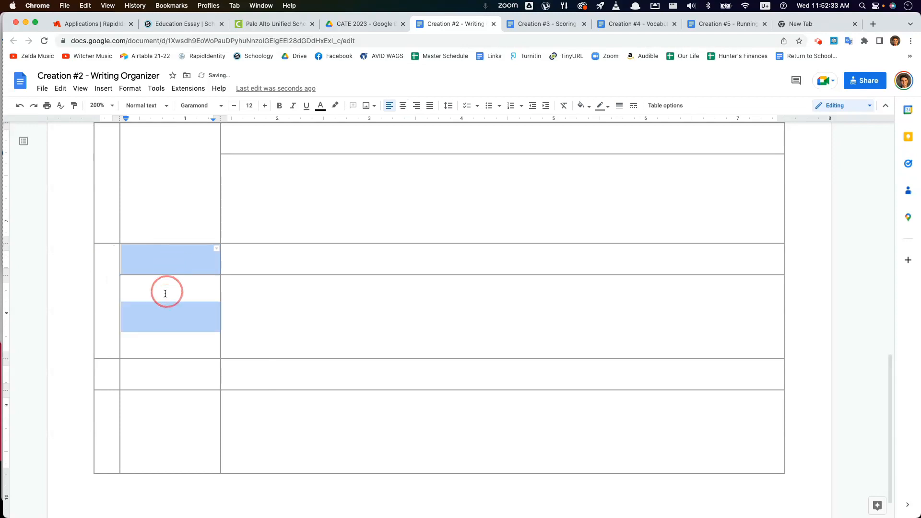
{"action": "right_click", "coordinate": [165, 294]}
{"action": "left_click", "coordinate": [206, 422]}
- Merge the last row pair's cells vertically in the first column and in the second column
{"action": "left_click", "coordinate": [164, 422]}
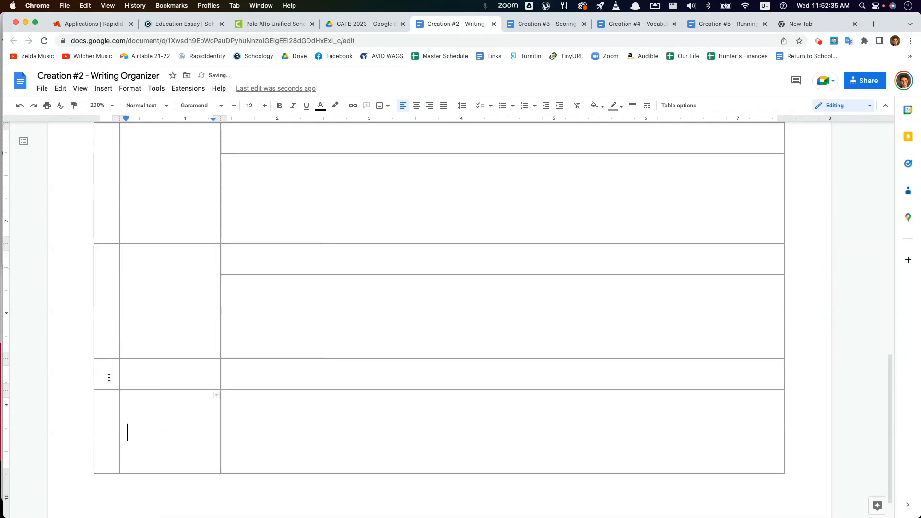
{"action": "left_click_drag", "start_coordinate": [110, 377], "coordinate": [107, 421]}
{"action": "right_click", "coordinate": [107, 422]}
{"action": "left_click", "coordinate": [165, 322]}
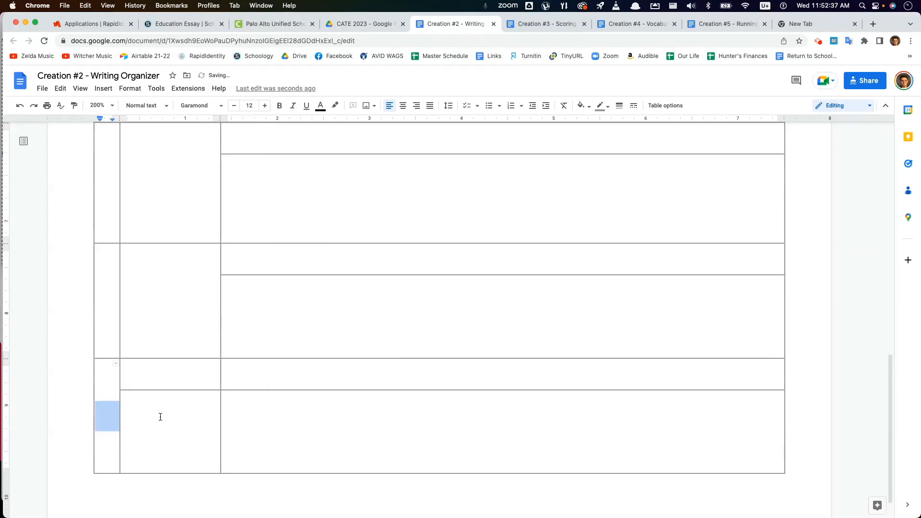
{"action": "left_click_drag", "start_coordinate": [158, 374], "coordinate": [158, 427]}
{"action": "right_click", "coordinate": [158, 427]}
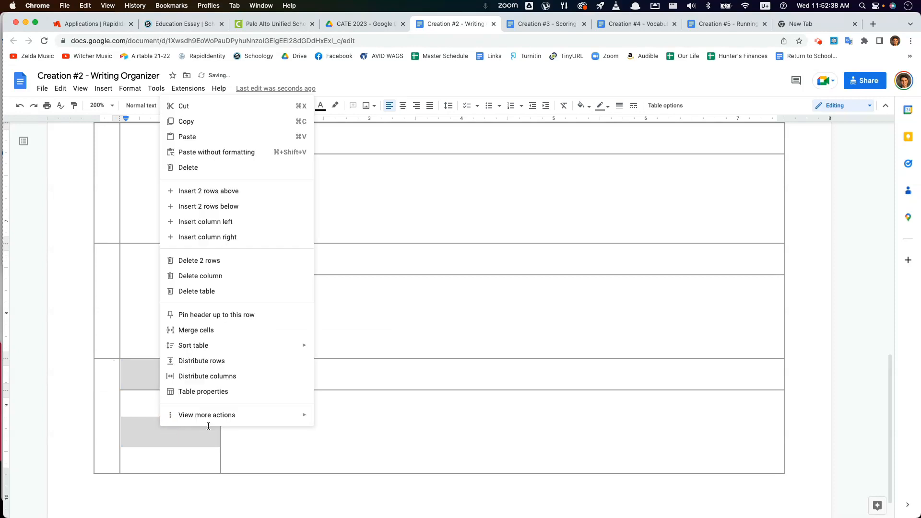
{"action": "left_click", "coordinate": [194, 330]}
- Center-align the text of all six merged cells in the second column
{"action": "scroll", "coordinate": [180, 345], "scroll_direction": "up", "scroll_amount": 5}
{"action": "scroll", "coordinate": [177, 358], "scroll_direction": "up", "scroll_amount": 3}
{"action": "left_click", "coordinate": [114, 319]}
{"action": "left_click", "coordinate": [181, 322]}
{"action": "left_click_drag", "start_coordinate": [159, 324], "coordinate": [153, 361]}
{"action": "scroll", "coordinate": [160, 351], "scroll_direction": "down", "scroll_amount": 10}
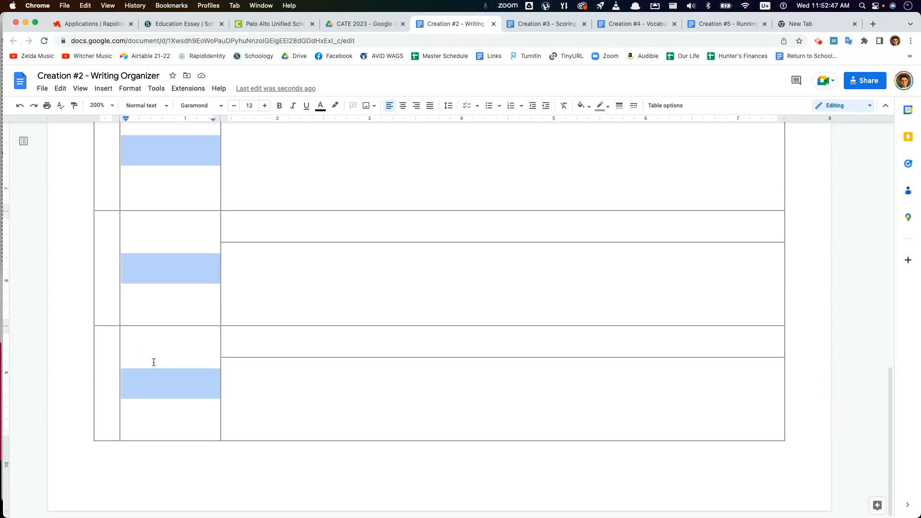
{"action": "scroll", "coordinate": [152, 366], "scroll_direction": "up", "scroll_amount": 5}
{"action": "left_click", "coordinate": [403, 105]}
- Label the first three merged second-column cells "Topic Sentence", "Context" and "Quote"
{"action": "left_click", "coordinate": [199, 216]}
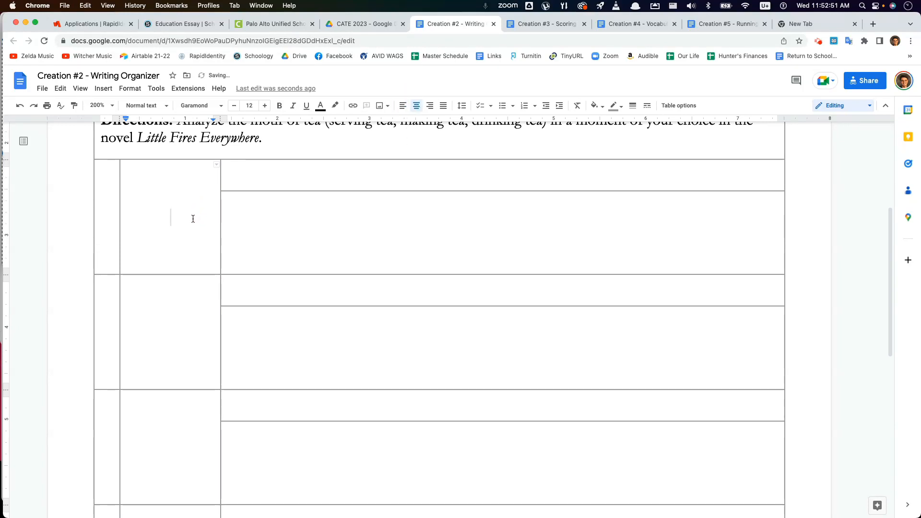
{"action": "type", "text": "Topic Sentence"}
{"action": "left_click", "coordinate": [170, 334]}
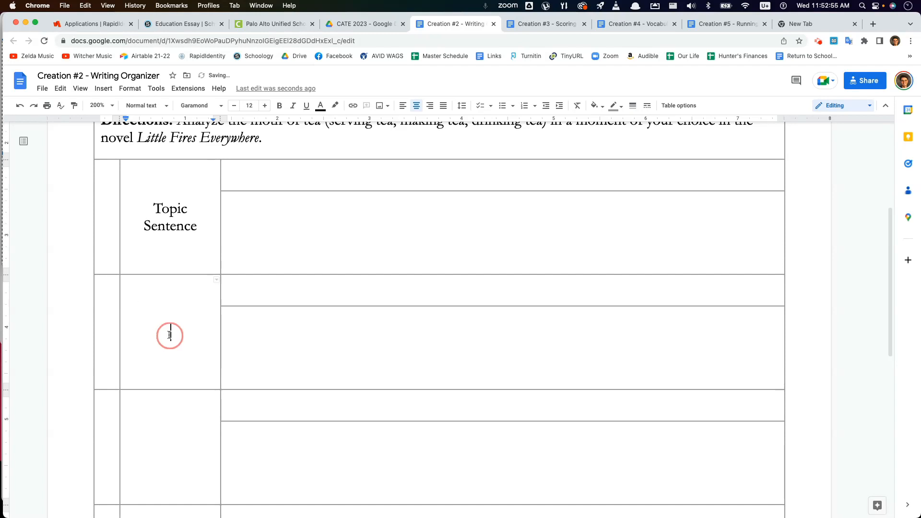
{"action": "scroll", "coordinate": [169, 336], "scroll_direction": "down", "scroll_amount": 1}
{"action": "type", "text": "Context"}
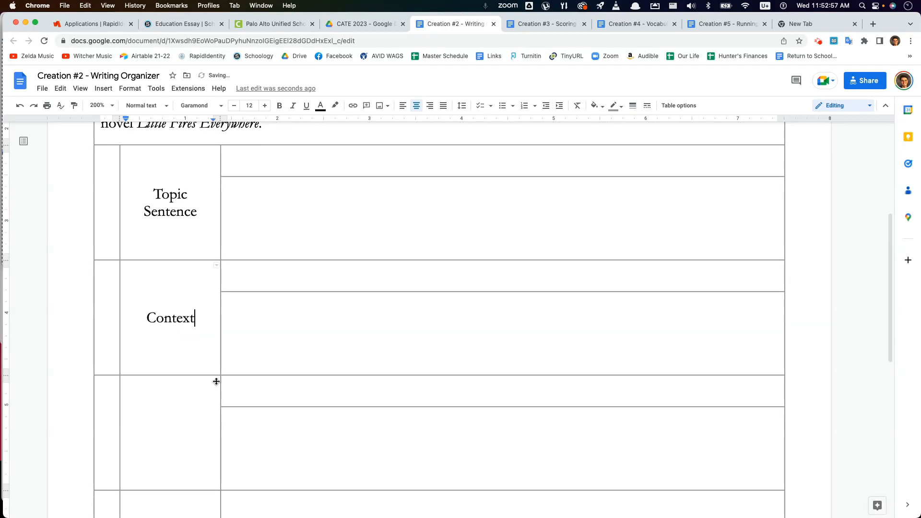
{"action": "type", "text": "Quote"}
- Enter the label "Word Analysis" in the second-column cell below Quote
{"action": "scroll", "coordinate": [196, 395], "scroll_direction": "down", "scroll_amount": 4}
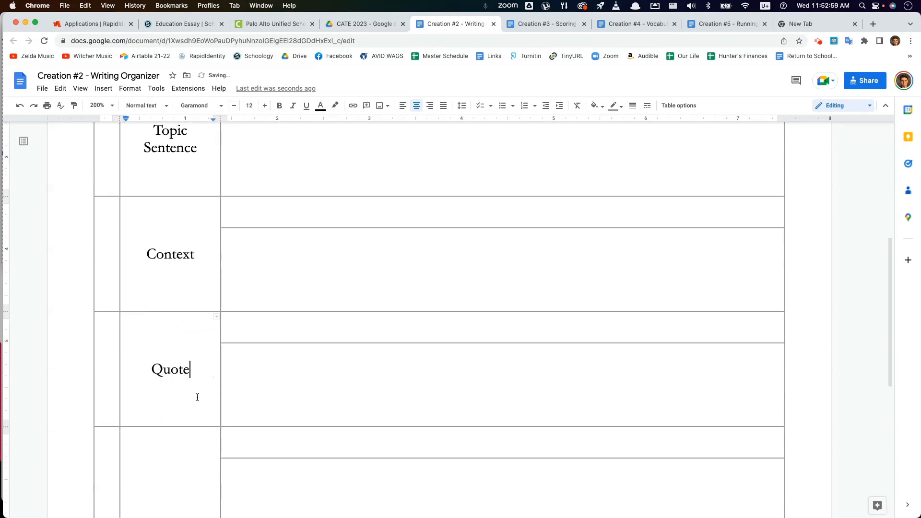
{"action": "left_click", "coordinate": [178, 441]}
{"action": "type", "text": "Word Anlay"}
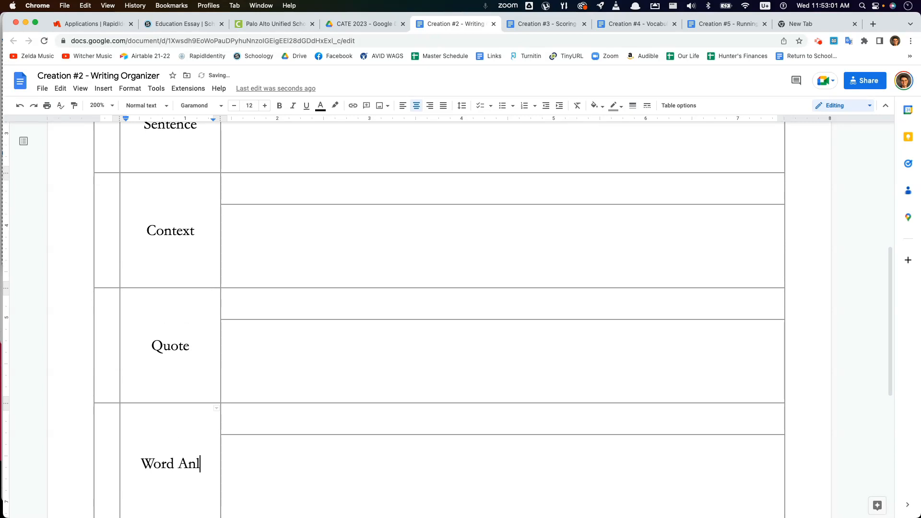
{"action": "key", "text": "BackSpace"}
{"action": "key", "text": "BackSpace"}
{"action": "key", "text": "BackSpace"}
{"action": "type", "text": "alysis"}
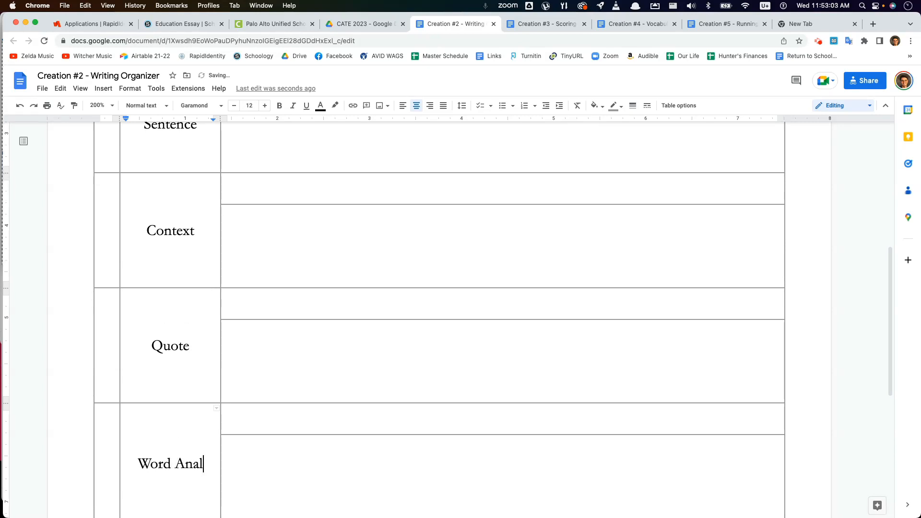
- Enter the label "Character Analysis" in the second-column cell below Word Analysis
{"action": "scroll", "coordinate": [179, 445], "scroll_direction": "down", "scroll_amount": 10}
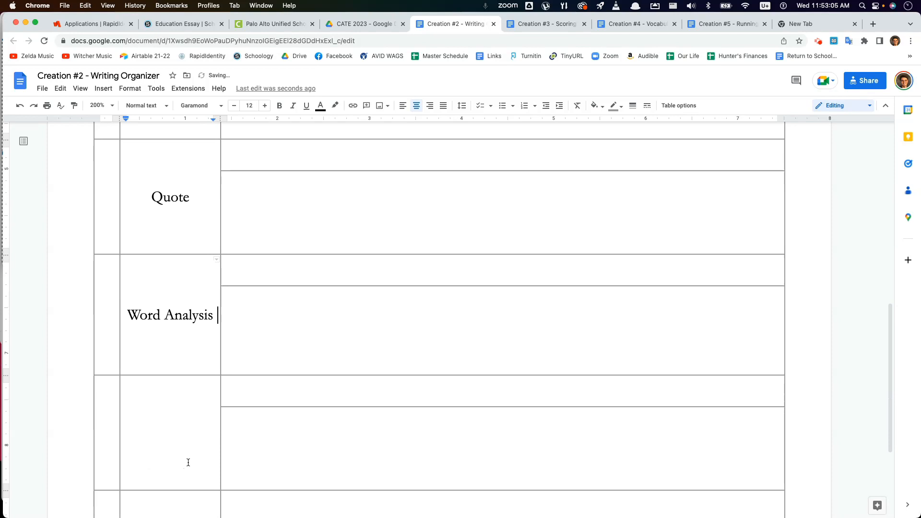
{"action": "left_click", "coordinate": [187, 392]}
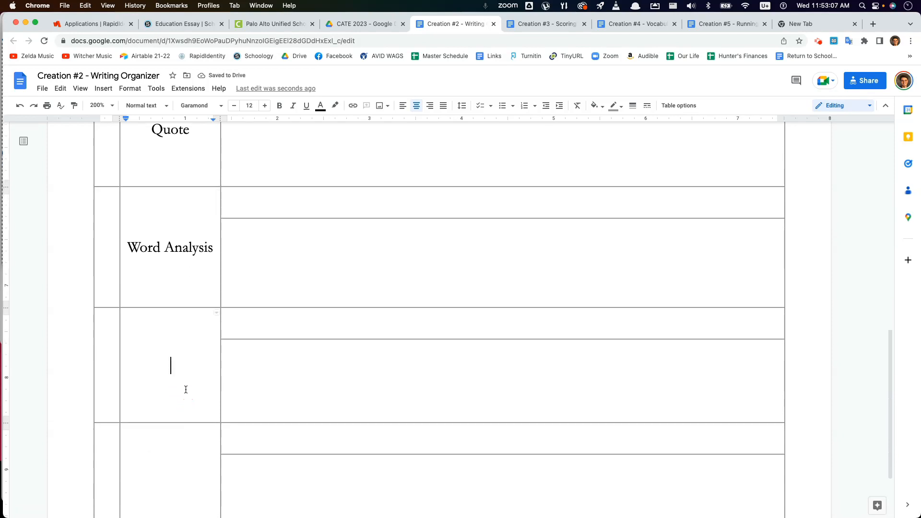
{"action": "type", "text": "Character A"}
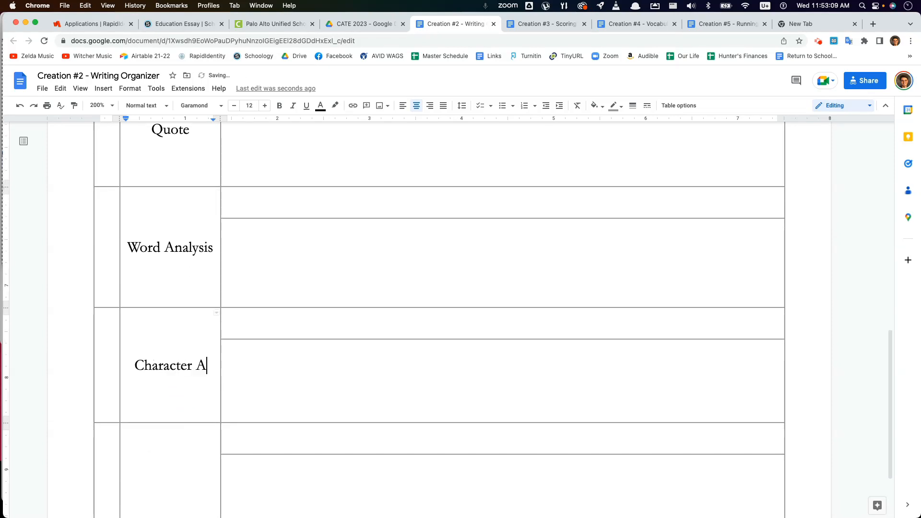
{"action": "type", "text": "nalysis"}
- Enter the label "Thematic Analysis" in the last merged cell of the second column
{"action": "scroll", "coordinate": [414, 318], "scroll_direction": "up", "scroll_amount": 8}
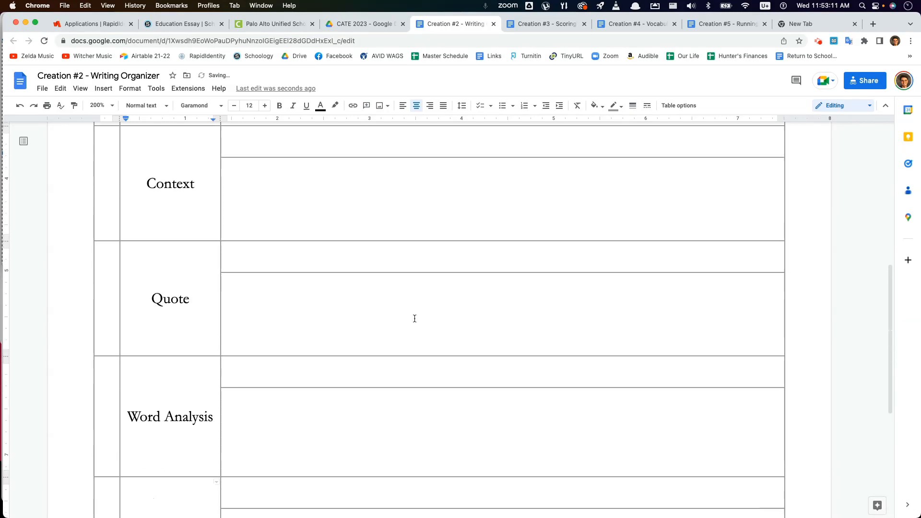
{"action": "scroll", "coordinate": [232, 273], "scroll_direction": "up", "scroll_amount": 4}
{"action": "scroll", "coordinate": [210, 288], "scroll_direction": "down", "scroll_amount": 15}
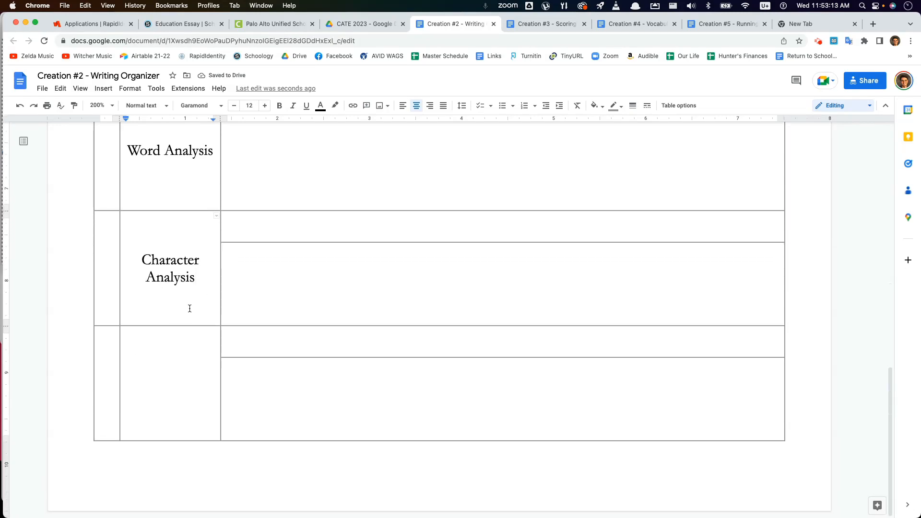
{"action": "scroll", "coordinate": [177, 259], "scroll_direction": "up", "scroll_amount": 1}
{"action": "scroll", "coordinate": [175, 217], "scroll_direction": "up", "scroll_amount": 1}
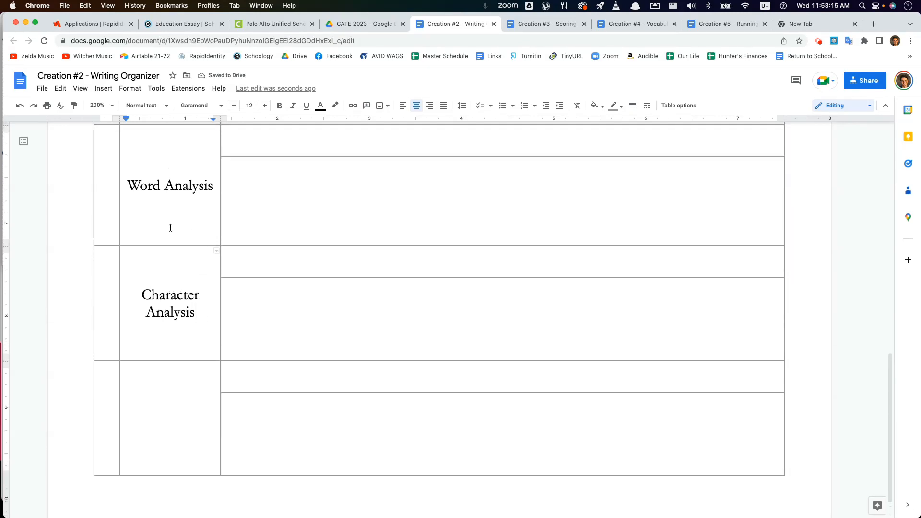
{"action": "left_click", "coordinate": [214, 186]}
{"action": "left_click", "coordinate": [176, 186]}
{"action": "left_click", "coordinate": [160, 412]}
{"action": "type", "text": "Themat"}
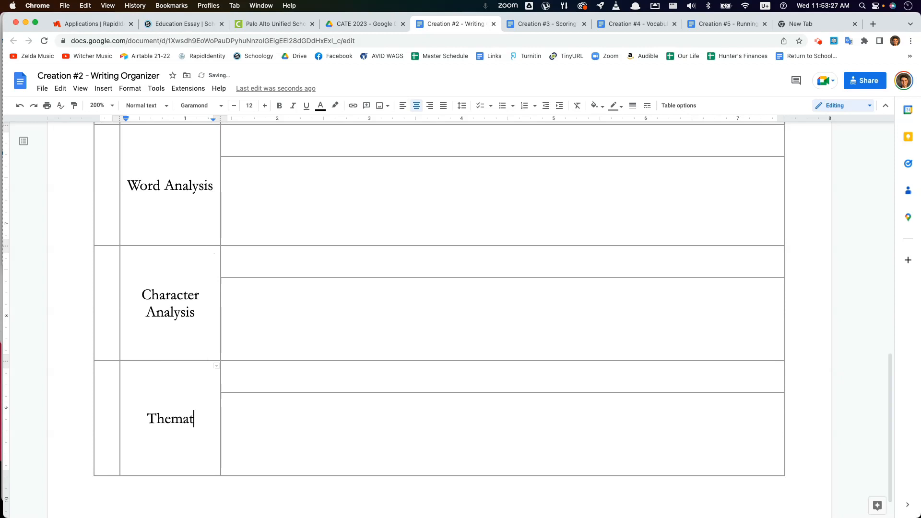
{"action": "type", "text": "ic Analysis"}
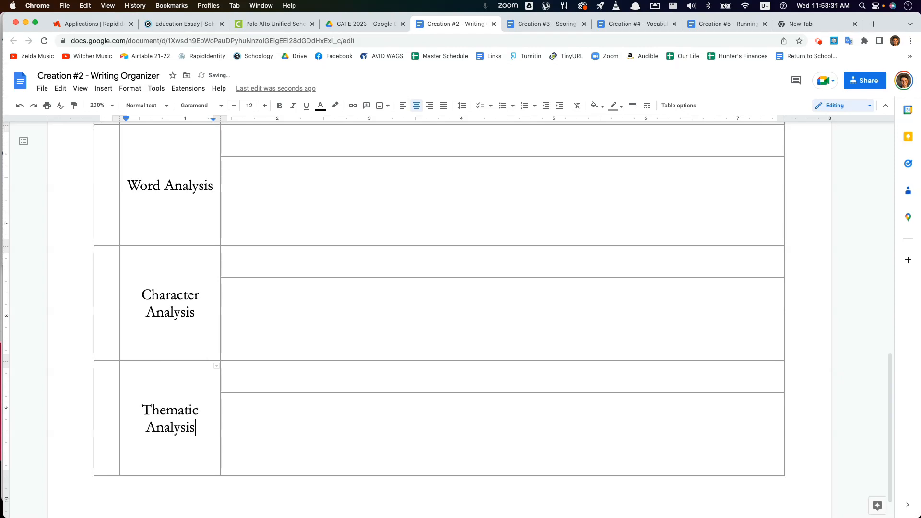
- Fill the narrow first-column cell beside Topic Sentence with a red background
{"action": "scroll", "coordinate": [165, 431], "scroll_direction": "up", "scroll_amount": 10}
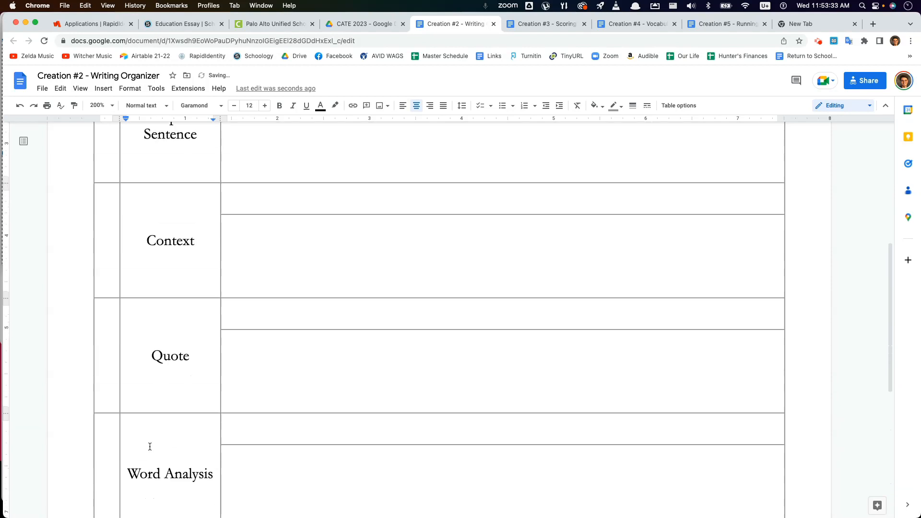
{"action": "scroll", "coordinate": [144, 357], "scroll_direction": "up", "scroll_amount": 1}
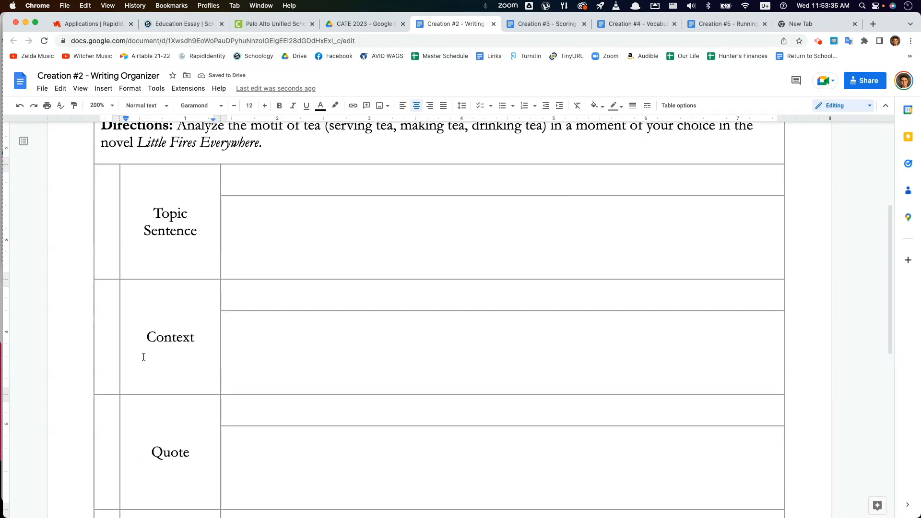
{"action": "left_click", "coordinate": [109, 225]}
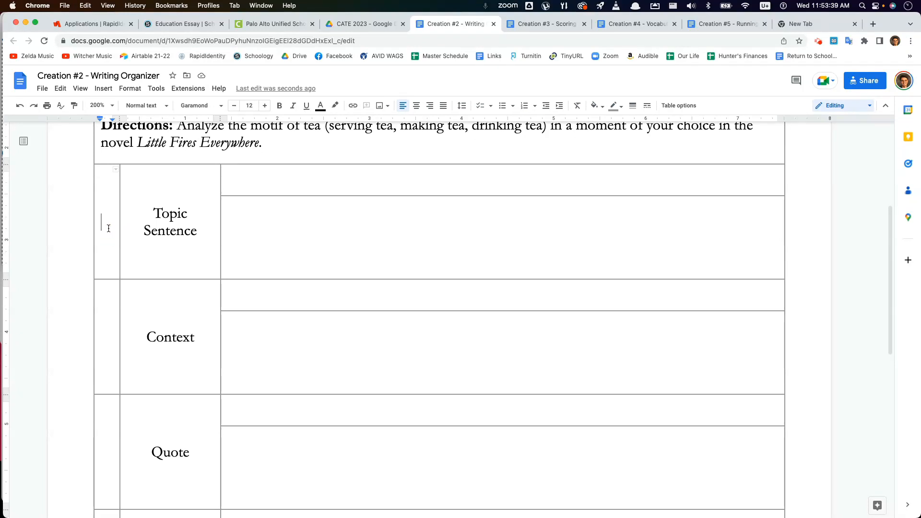
{"action": "left_click", "coordinate": [596, 105]}
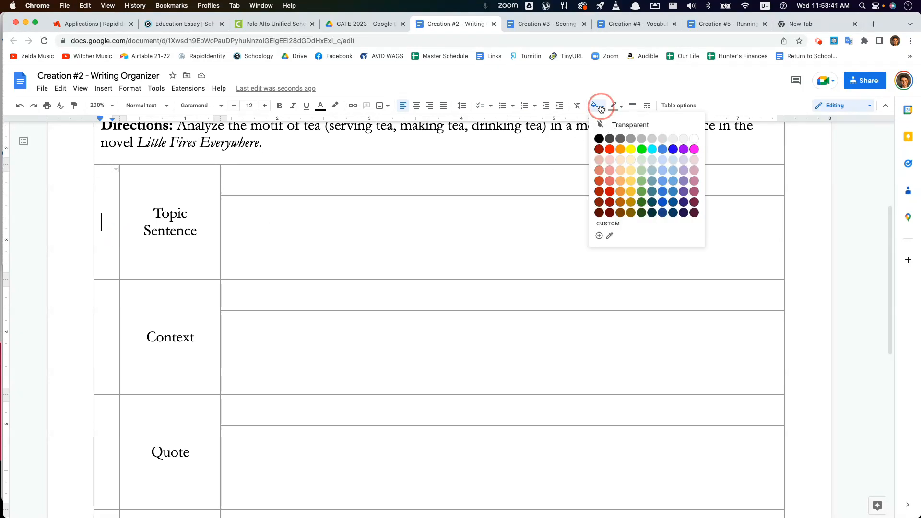
{"action": "left_click", "coordinate": [609, 151]}
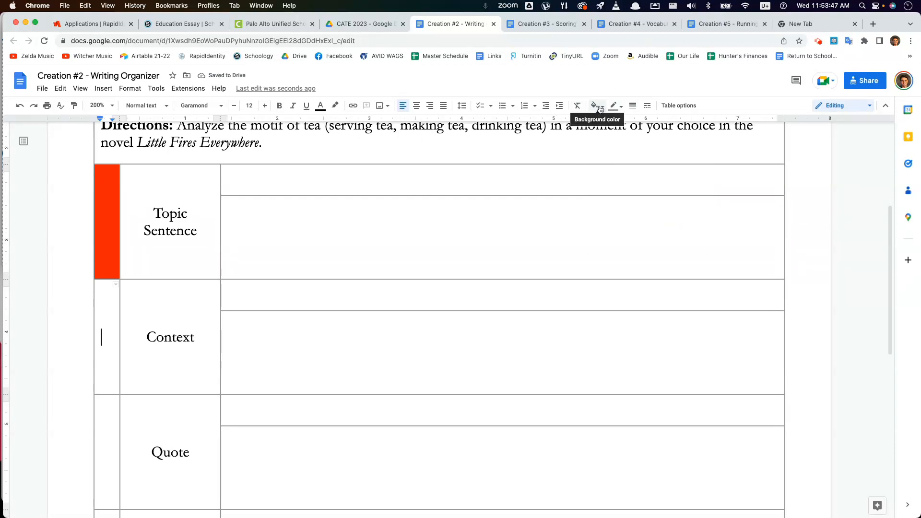
- Set the background of the first-column cell beside Context to orange and the one beside Quote to yellow
{"action": "left_click", "coordinate": [102, 330]}
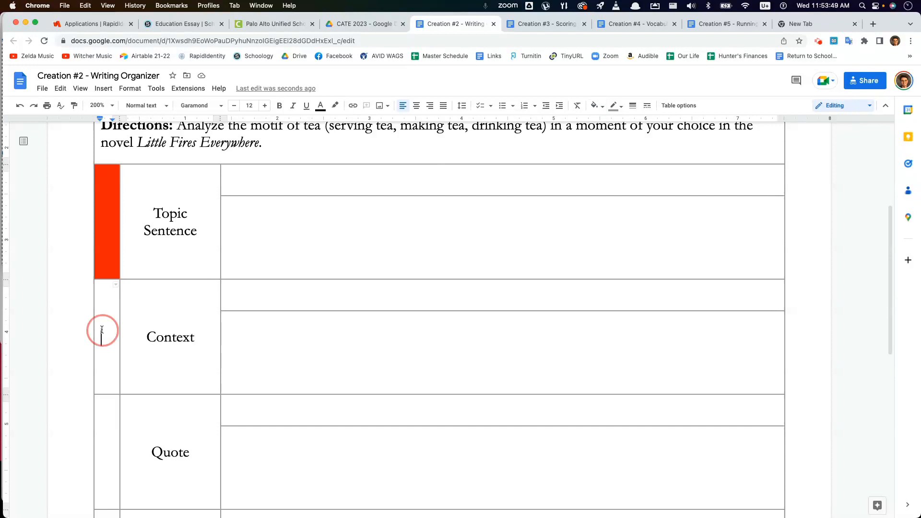
{"action": "scroll", "coordinate": [109, 329], "scroll_direction": "down", "scroll_amount": 2}
{"action": "left_click", "coordinate": [597, 107]}
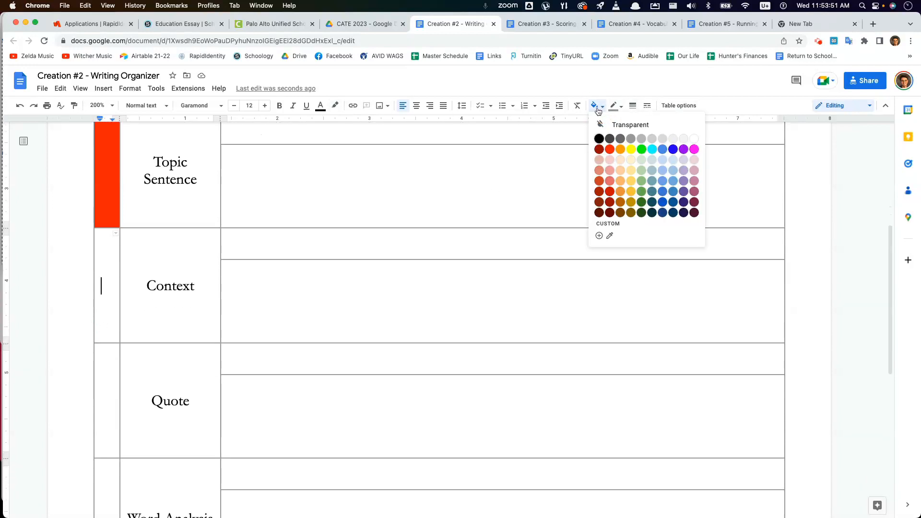
{"action": "left_click", "coordinate": [621, 153]}
{"action": "scroll", "coordinate": [98, 313], "scroll_direction": "down", "scroll_amount": 3}
{"action": "left_click", "coordinate": [106, 317]}
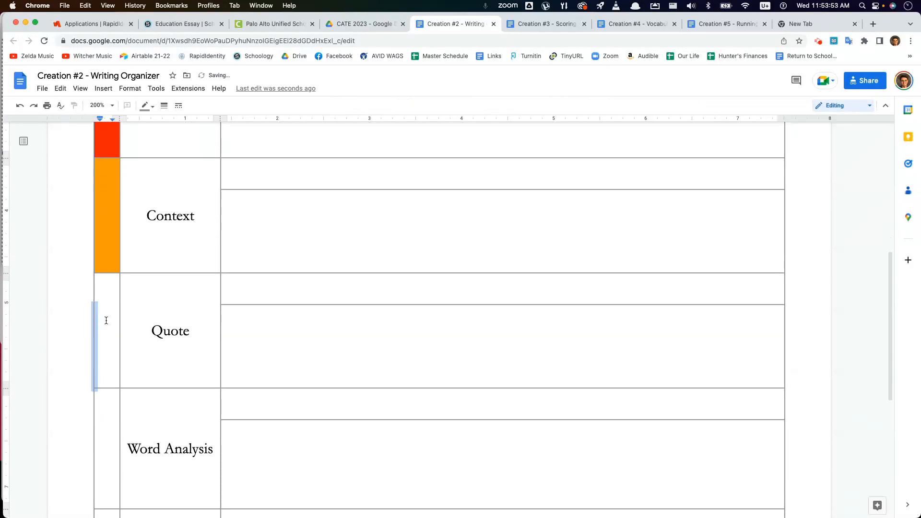
{"action": "left_click", "coordinate": [595, 105]}
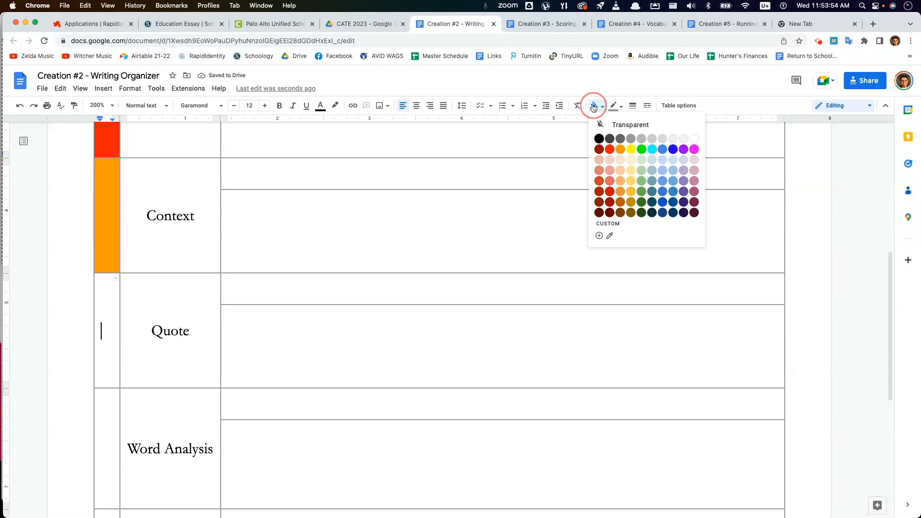
{"action": "left_click", "coordinate": [631, 149]}
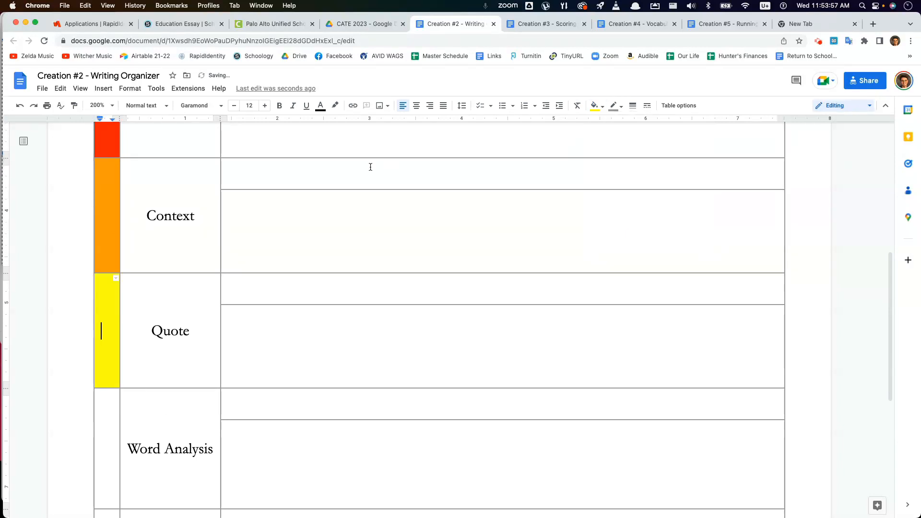
- Fill the narrow first-column cell beside Word Analysis with a medium green background
{"action": "scroll", "coordinate": [369, 167], "scroll_direction": "down", "scroll_amount": 5}
{"action": "left_click", "coordinate": [110, 303]}
{"action": "left_click", "coordinate": [594, 106]}
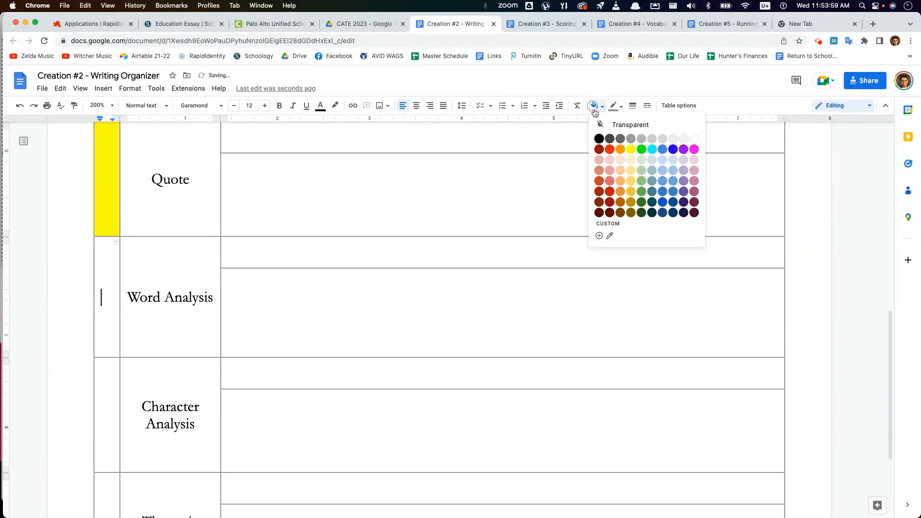
{"action": "left_click", "coordinate": [641, 203]}
{"action": "scroll", "coordinate": [451, 189], "scroll_direction": "down", "scroll_amount": 2}
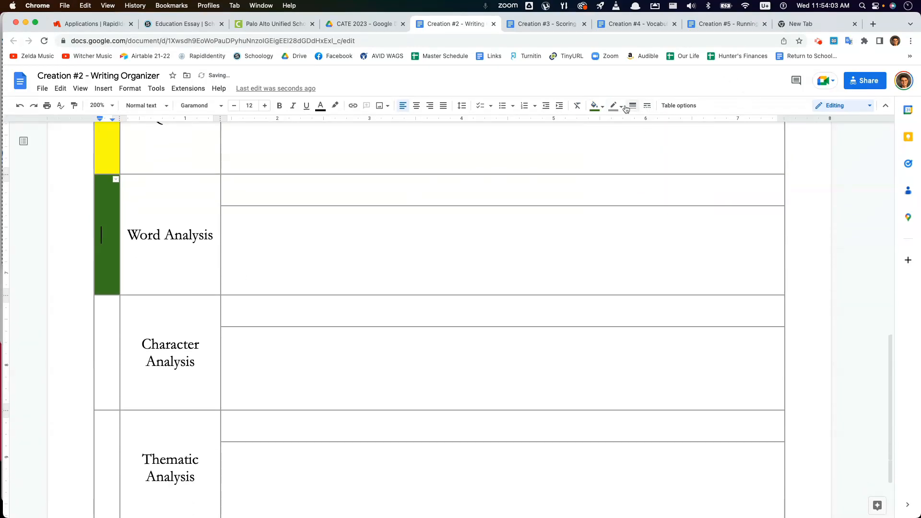
{"action": "left_click", "coordinate": [594, 105]}
{"action": "left_click", "coordinate": [641, 191]}
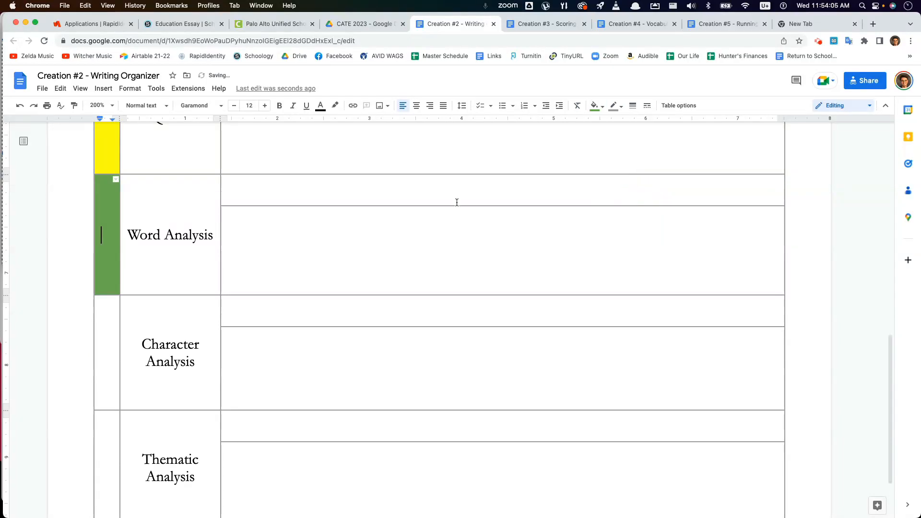
- Set the background of the first-column cell beside Character Analysis to a softer, medium blue
{"action": "scroll", "coordinate": [600, 185], "scroll_direction": "down", "scroll_amount": 2}
{"action": "left_click", "coordinate": [111, 295]}
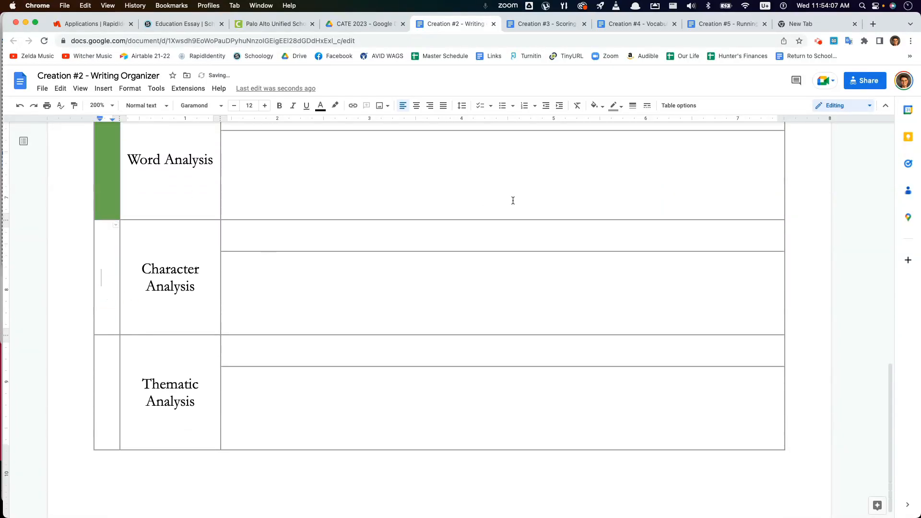
{"action": "left_click", "coordinate": [595, 106]}
{"action": "left_click", "coordinate": [672, 149]}
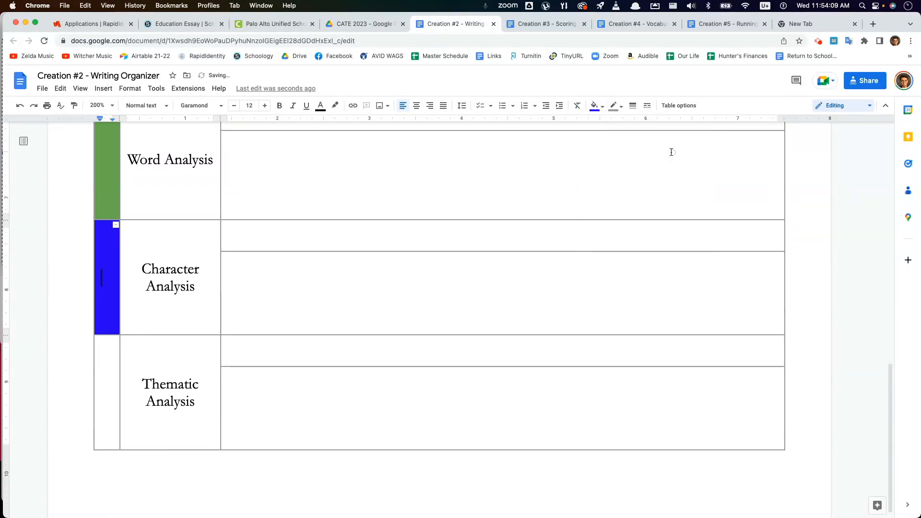
{"action": "left_click", "coordinate": [116, 273]}
{"action": "left_click", "coordinate": [593, 105]}
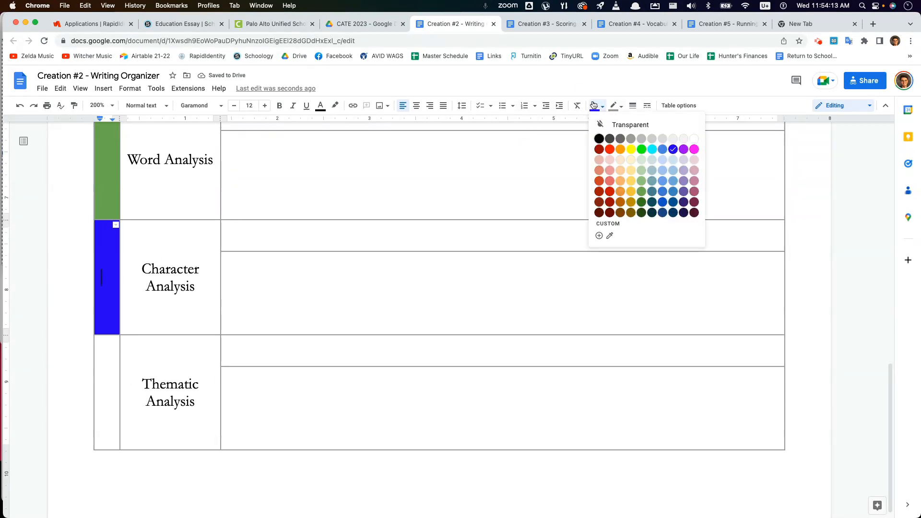
{"action": "left_click", "coordinate": [662, 149]}
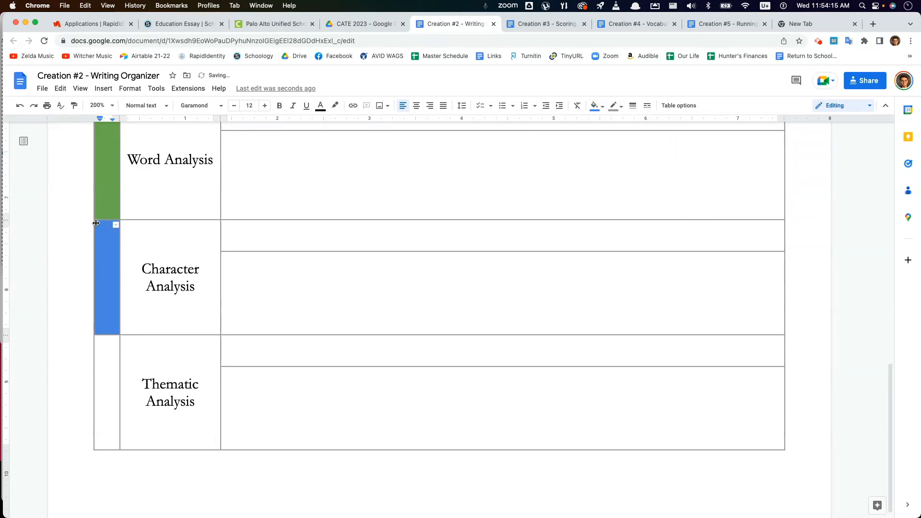
- Fill the first-column cell beside Thematic Analysis with a purple background
{"action": "scroll", "coordinate": [144, 307], "scroll_direction": "up", "scroll_amount": 1}
{"action": "left_click", "coordinate": [113, 370]}
{"action": "double_click", "coordinate": [108, 376]}
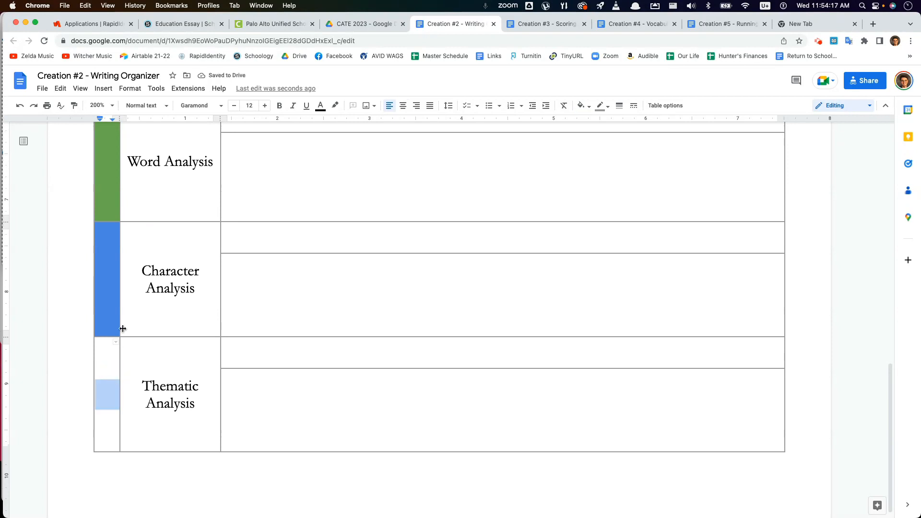
{"action": "left_click", "coordinate": [112, 361]}
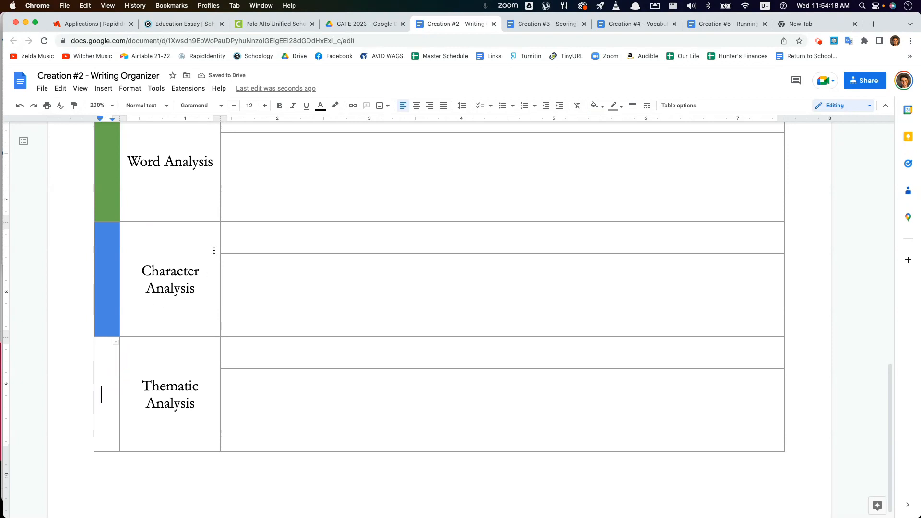
{"action": "left_click", "coordinate": [596, 105]}
{"action": "left_click", "coordinate": [686, 152]}
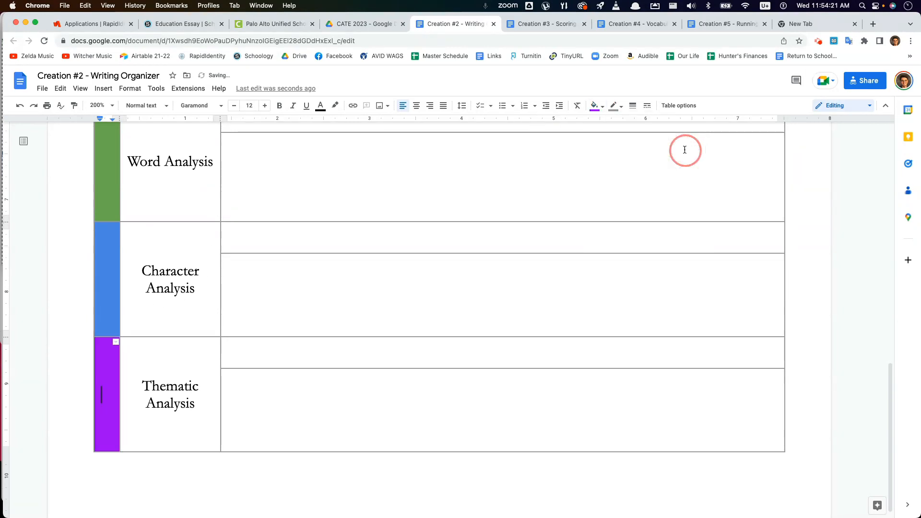
- Enter the centered prompt "Make a claim about…" in the upper third-column cell of the Topic Sentence section
{"action": "scroll", "coordinate": [139, 419], "scroll_direction": "up", "scroll_amount": 5}
{"action": "scroll", "coordinate": [145, 411], "scroll_direction": "up", "scroll_amount": 4}
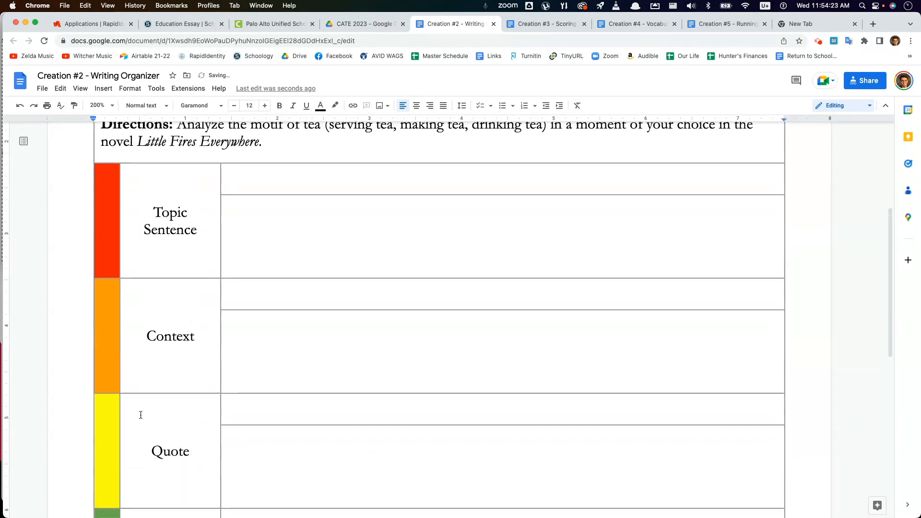
{"action": "left_click", "coordinate": [411, 208]}
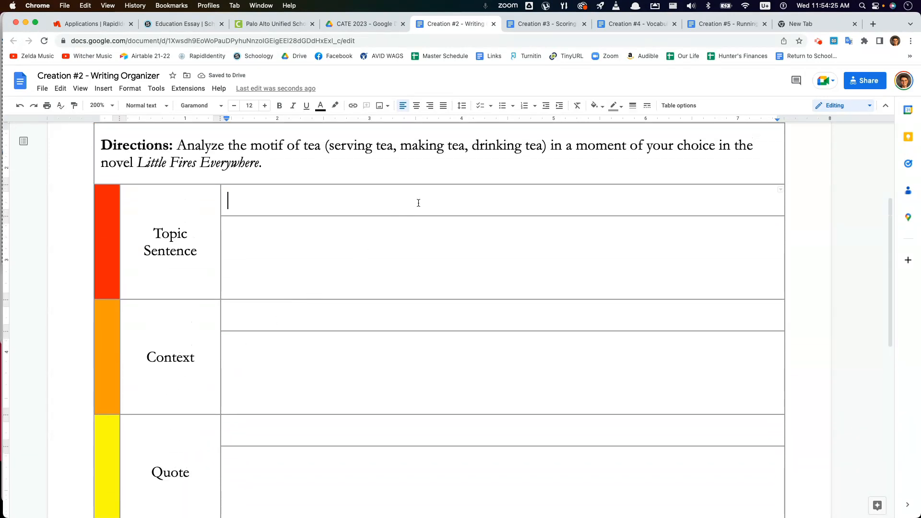
{"action": "left_click", "coordinate": [417, 107]}
{"action": "left_click", "coordinate": [503, 201]}
{"action": "double_click", "coordinate": [519, 201]}
{"action": "left_click", "coordinate": [518, 200]}
{"action": "type", "text": "M"}
{"action": "type", "text": "Make a claim about."}
{"action": "type", "text": ".."}
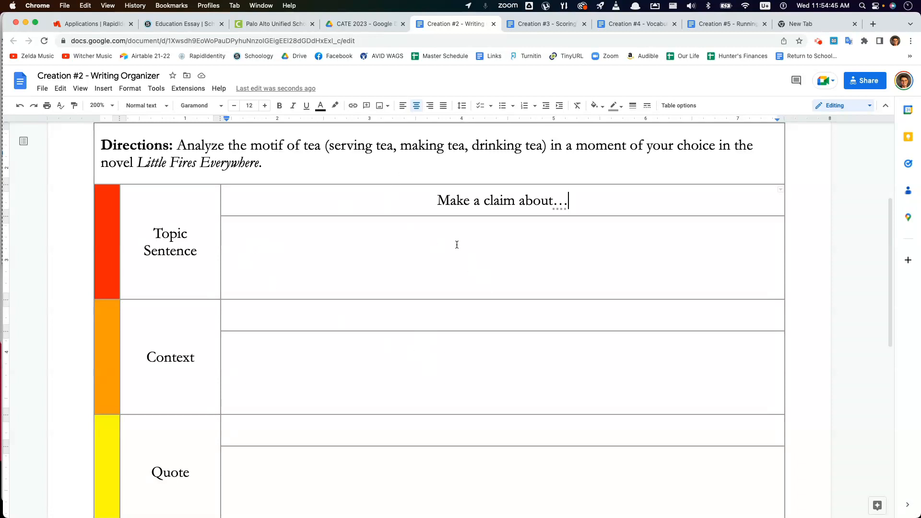
- In Context's upper third-column cell, enter the centered prompt "time word + what is happening in the text just before the quote + he/she/the narrator says,"
{"action": "scroll", "coordinate": [450, 330], "scroll_direction": "down", "scroll_amount": 5}
{"action": "scroll", "coordinate": [417, 326], "scroll_direction": "up", "scroll_amount": 3}
{"action": "double_click", "coordinate": [425, 214]}
{"action": "scroll", "coordinate": [421, 240], "scroll_direction": "up", "scroll_amount": 1}
{"action": "left_click", "coordinate": [463, 228]}
{"action": "scroll", "coordinate": [453, 229], "scroll_direction": "up", "scroll_amount": 1}
{"action": "left_click", "coordinate": [416, 105]}
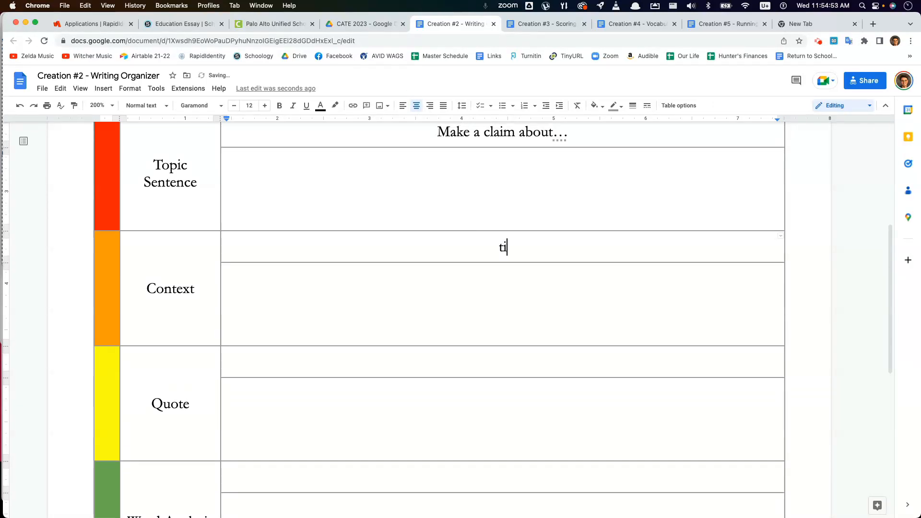
{"action": "type", "text": "time word + wh"}
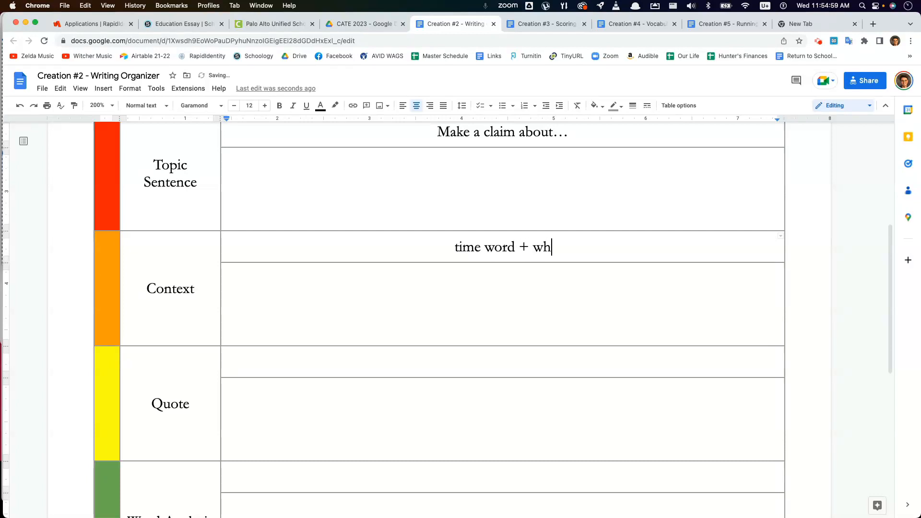
{"action": "type", "text": "at is happening in th"}
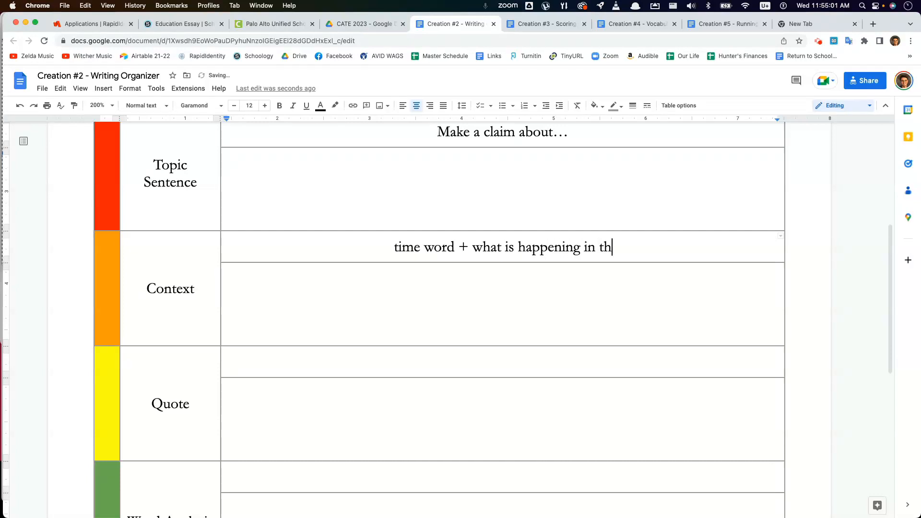
{"action": "type", "text": "e text just"}
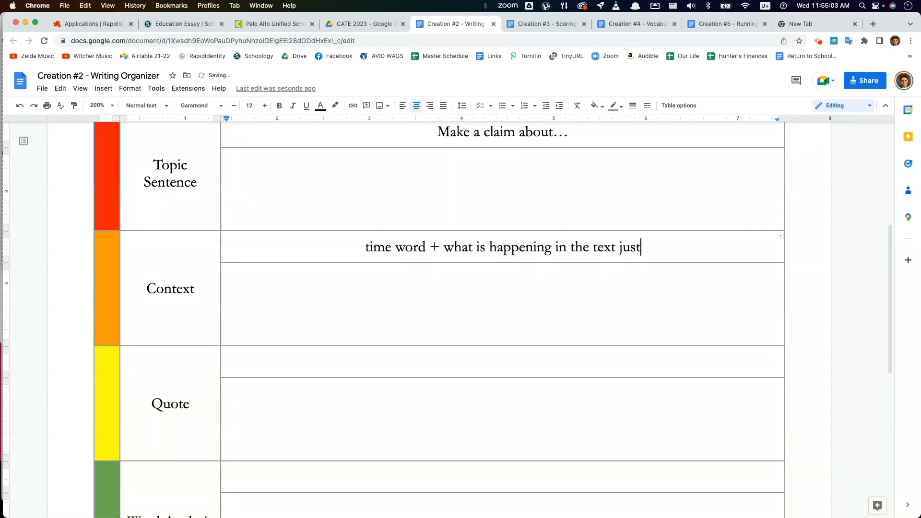
{"action": "type", "text": " before the quote + "}
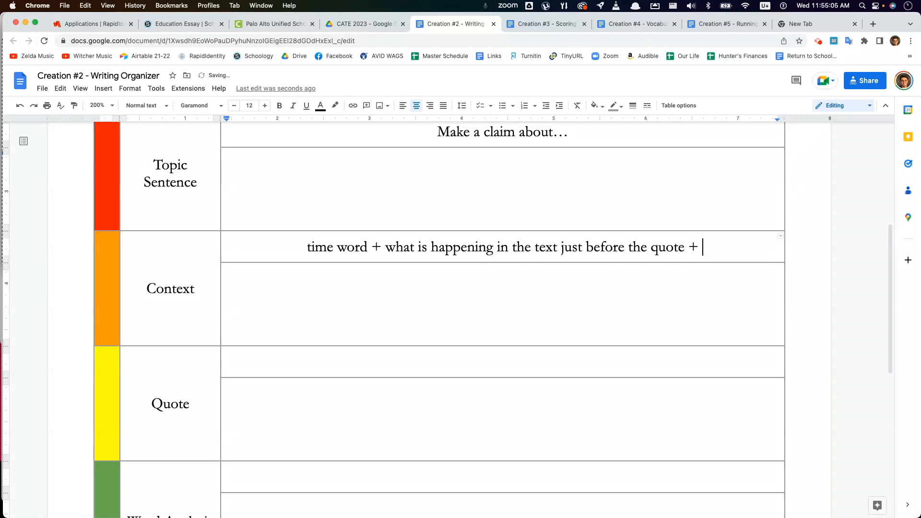
{"action": "type", "text": "he/she/n"}
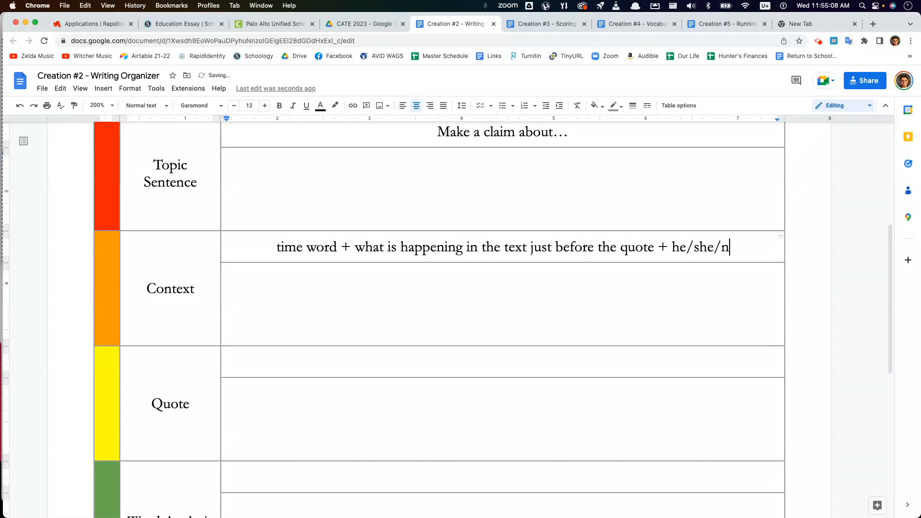
{"action": "key", "text": "BackSpace"}
{"action": "type", "text": "the narrator says,"}
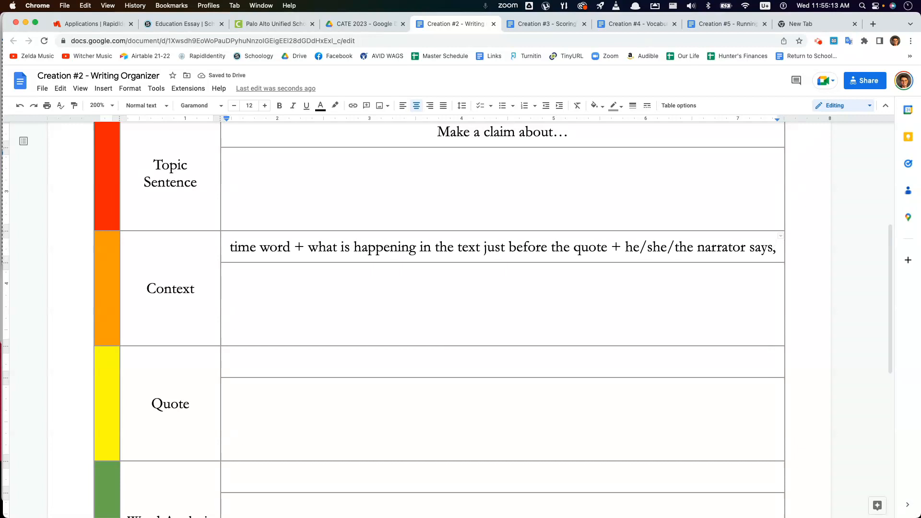
- Look over the prompt and response cells from the Context section through Thematic Analysis
{"action": "left_click", "coordinate": [477, 304]}
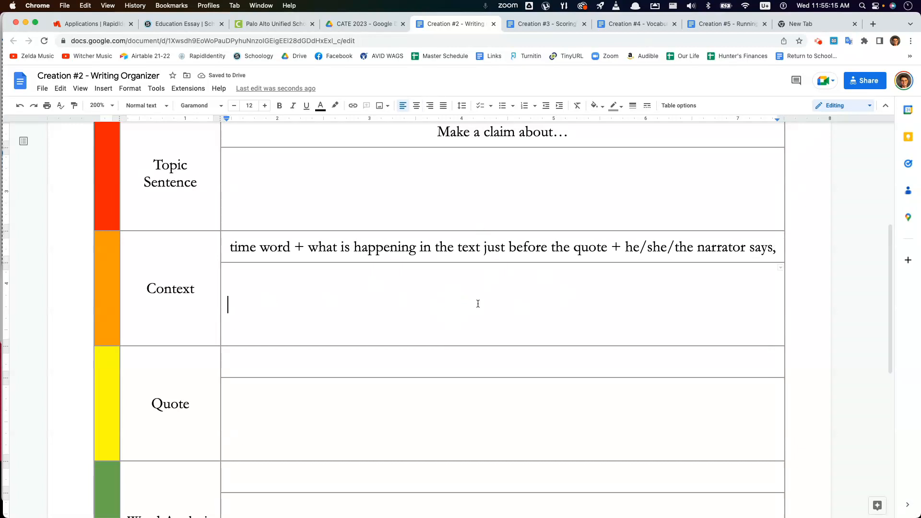
{"action": "scroll", "coordinate": [427, 302], "scroll_direction": "down", "scroll_amount": 1}
{"action": "left_click", "coordinate": [487, 340]}
{"action": "scroll", "coordinate": [462, 354], "scroll_direction": "up", "scroll_amount": 2}
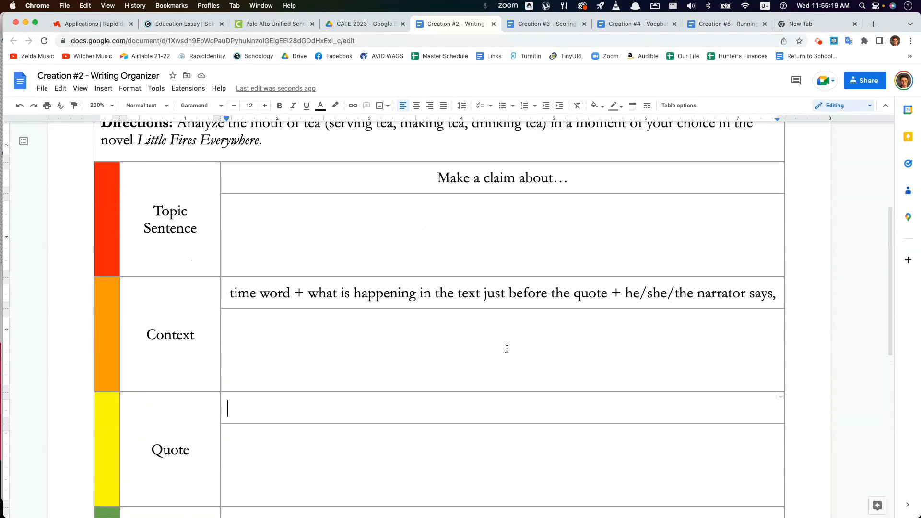
{"action": "scroll", "coordinate": [345, 358], "scroll_direction": "down", "scroll_amount": 1}
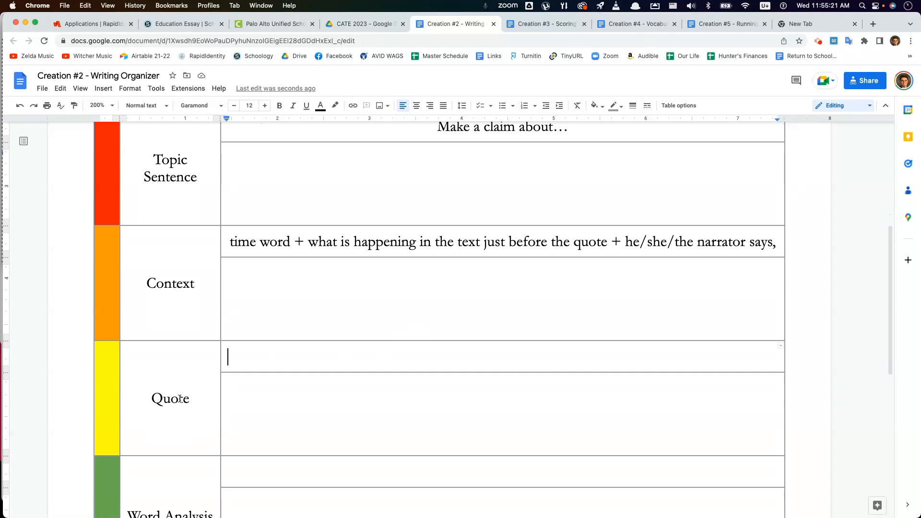
{"action": "left_click_drag", "start_coordinate": [108, 416], "coordinate": [369, 411]}
{"action": "left_click", "coordinate": [369, 410]}
{"action": "double_click", "coordinate": [300, 324]}
{"action": "left_click", "coordinate": [276, 309]}
{"action": "scroll", "coordinate": [294, 391], "scroll_direction": "down", "scroll_amount": 2}
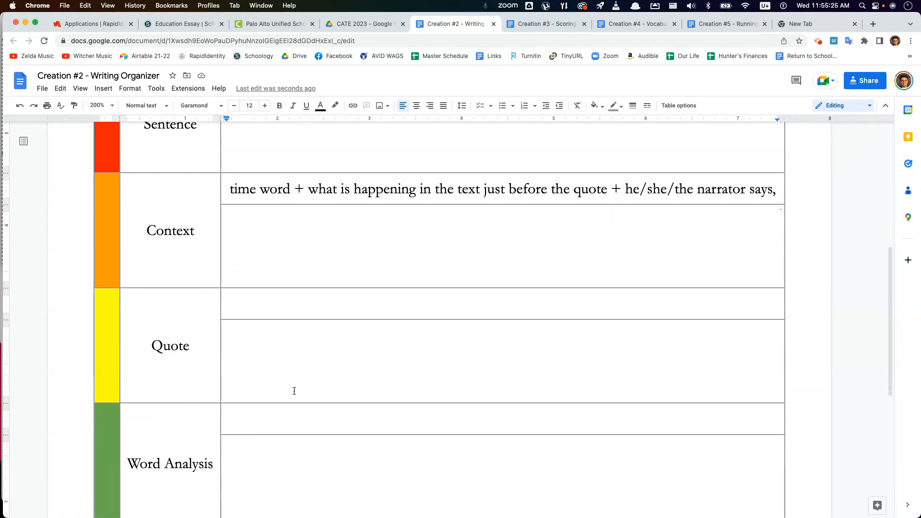
{"action": "left_click", "coordinate": [473, 310]}
{"action": "scroll", "coordinate": [432, 314], "scroll_direction": "down", "scroll_amount": 4}
{"action": "left_click", "coordinate": [361, 265]}
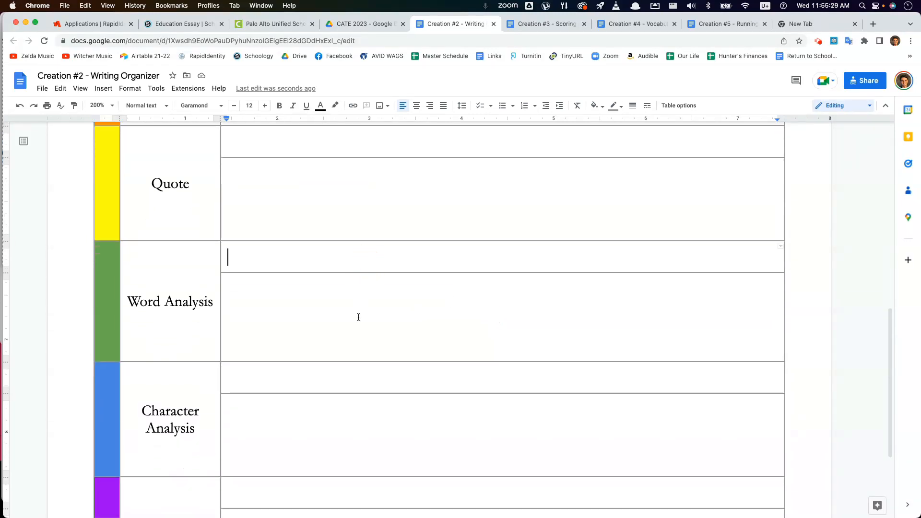
{"action": "double_click", "coordinate": [338, 318]}
{"action": "left_click", "coordinate": [335, 318]}
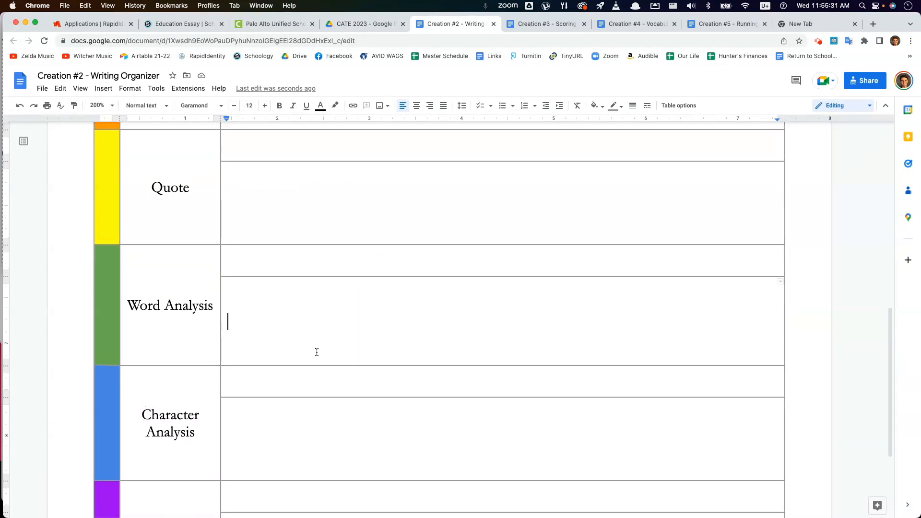
{"action": "scroll", "coordinate": [309, 353], "scroll_direction": "up", "scroll_amount": 3}
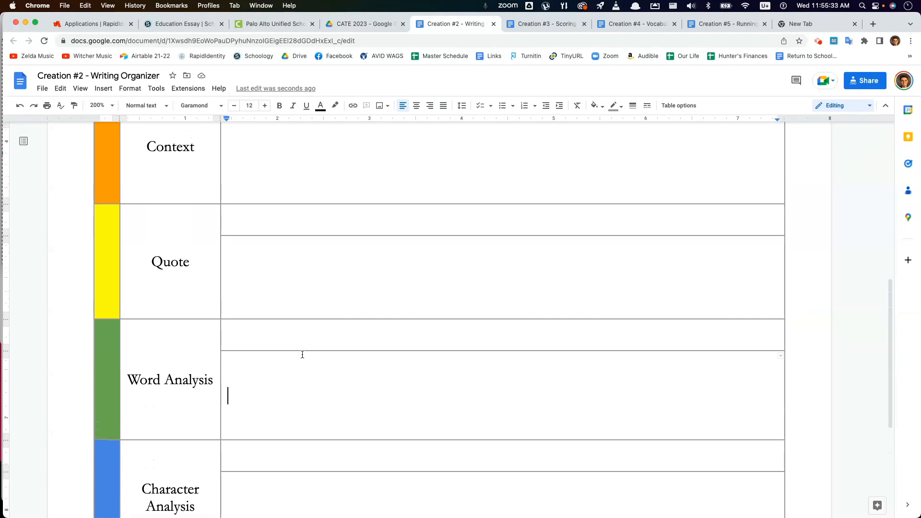
{"action": "scroll", "coordinate": [307, 369], "scroll_direction": "up", "scroll_amount": 2}
{"action": "scroll", "coordinate": [297, 364], "scroll_direction": "down", "scroll_amount": 5}
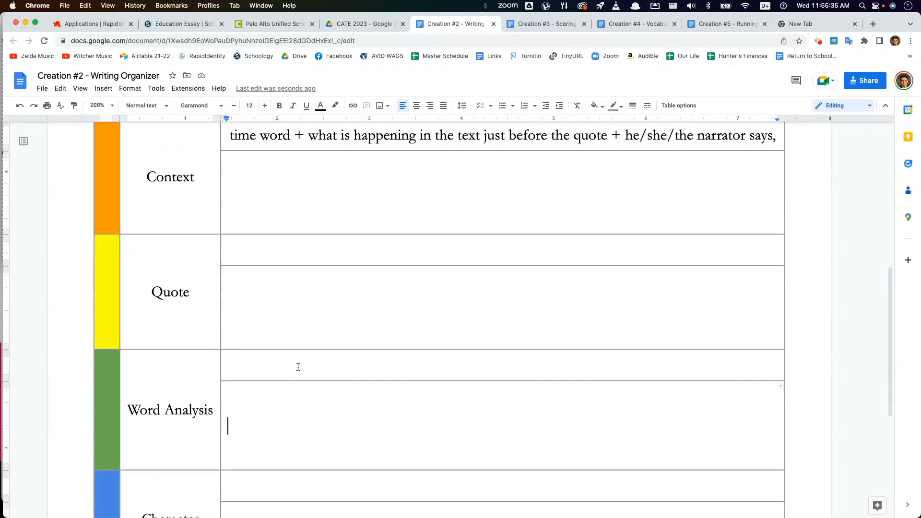
{"action": "scroll", "coordinate": [325, 377], "scroll_direction": "down", "scroll_amount": 3}
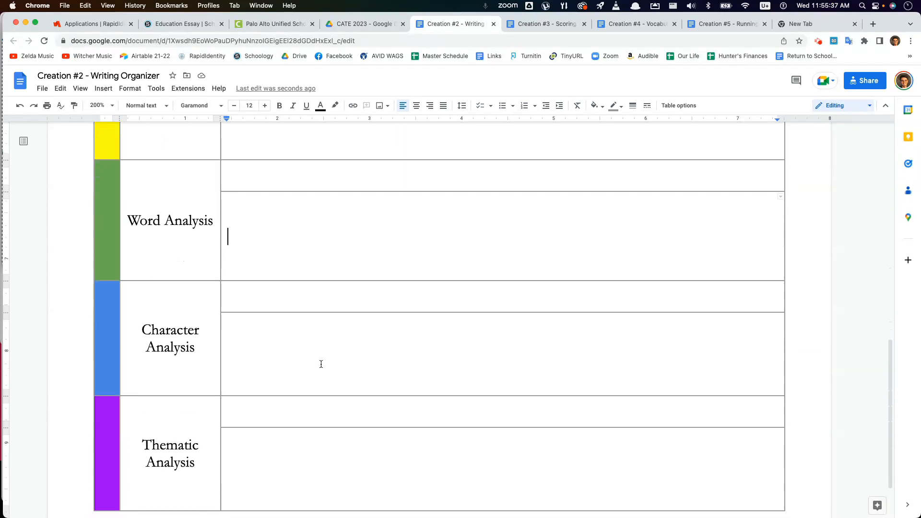
{"action": "left_click", "coordinate": [324, 310]}
{"action": "left_click", "coordinate": [336, 412]}
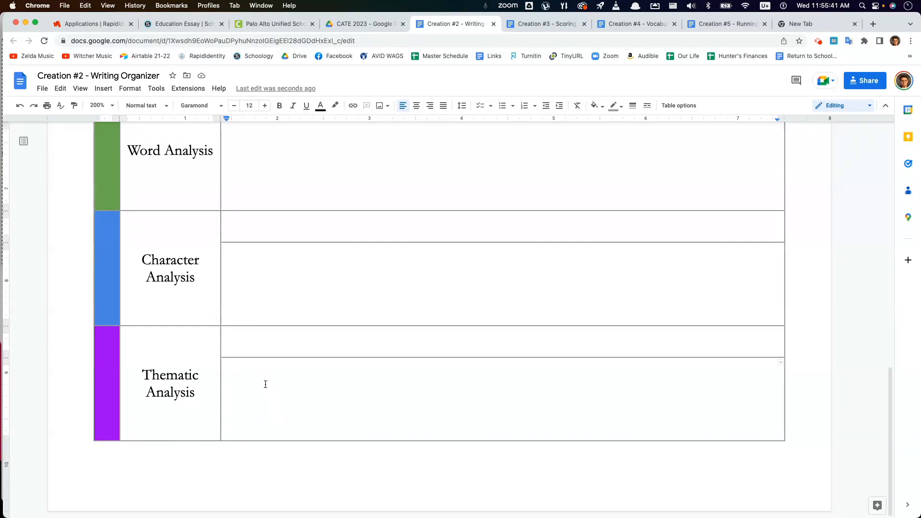
- Review the organizer from the Thematic Analysis section back to its header, directions and Topic Sentence response cell
{"action": "scroll", "coordinate": [269, 384], "scroll_direction": "up", "scroll_amount": 1}
{"action": "scroll", "coordinate": [269, 409], "scroll_direction": "down", "scroll_amount": 1}
{"action": "scroll", "coordinate": [258, 405], "scroll_direction": "up", "scroll_amount": 2}
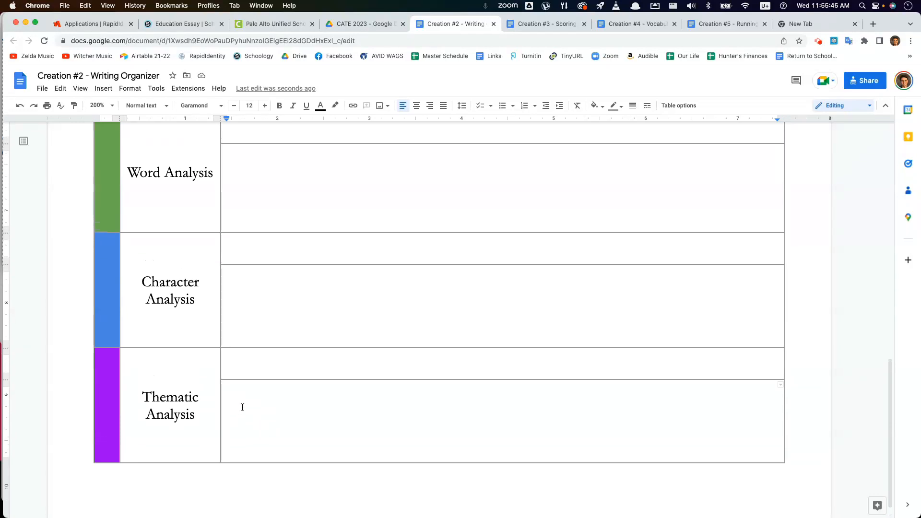
{"action": "scroll", "coordinate": [256, 407], "scroll_direction": "up", "scroll_amount": 6}
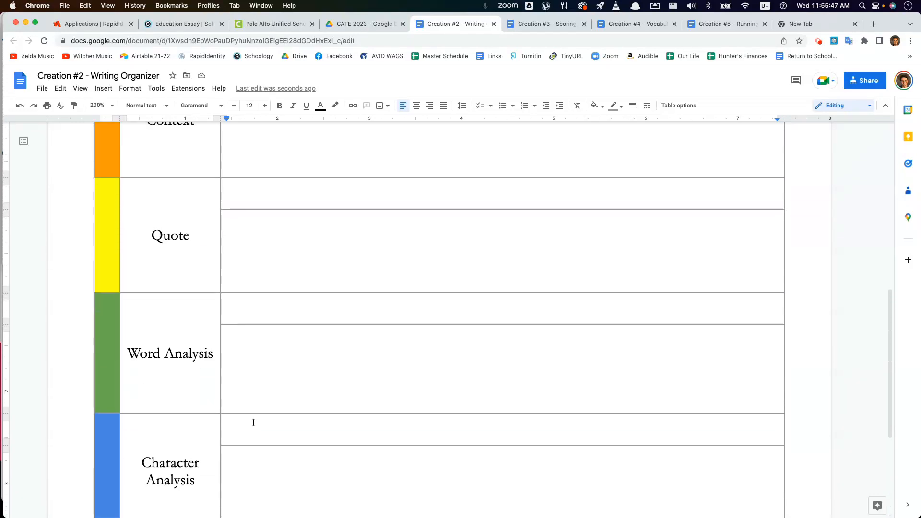
{"action": "scroll", "coordinate": [252, 424], "scroll_direction": "up", "scroll_amount": 3}
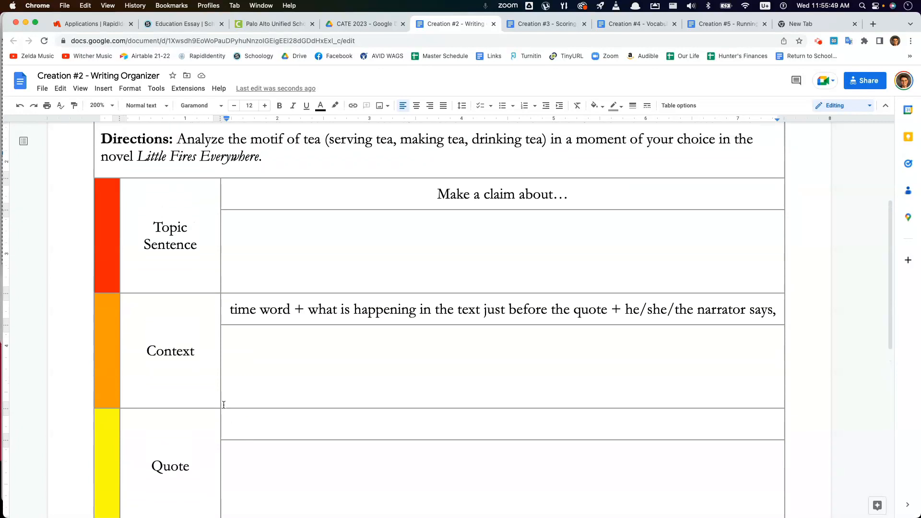
{"action": "scroll", "coordinate": [246, 417], "scroll_direction": "up", "scroll_amount": 2}
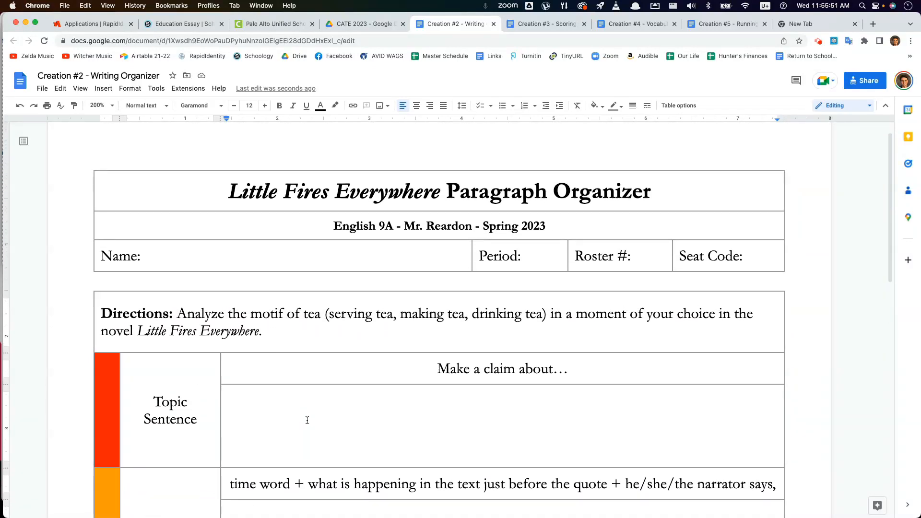
{"action": "scroll", "coordinate": [326, 417], "scroll_direction": "down", "scroll_amount": 1}
{"action": "left_click", "coordinate": [317, 403]}
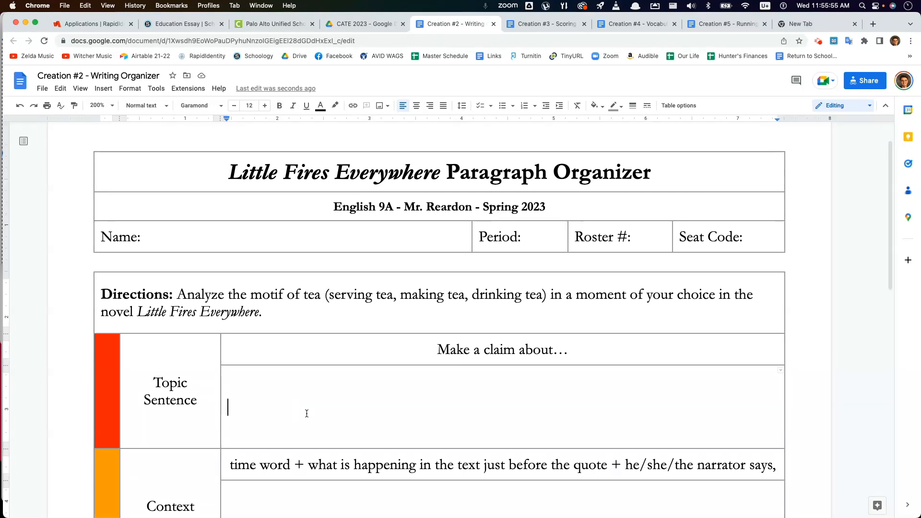